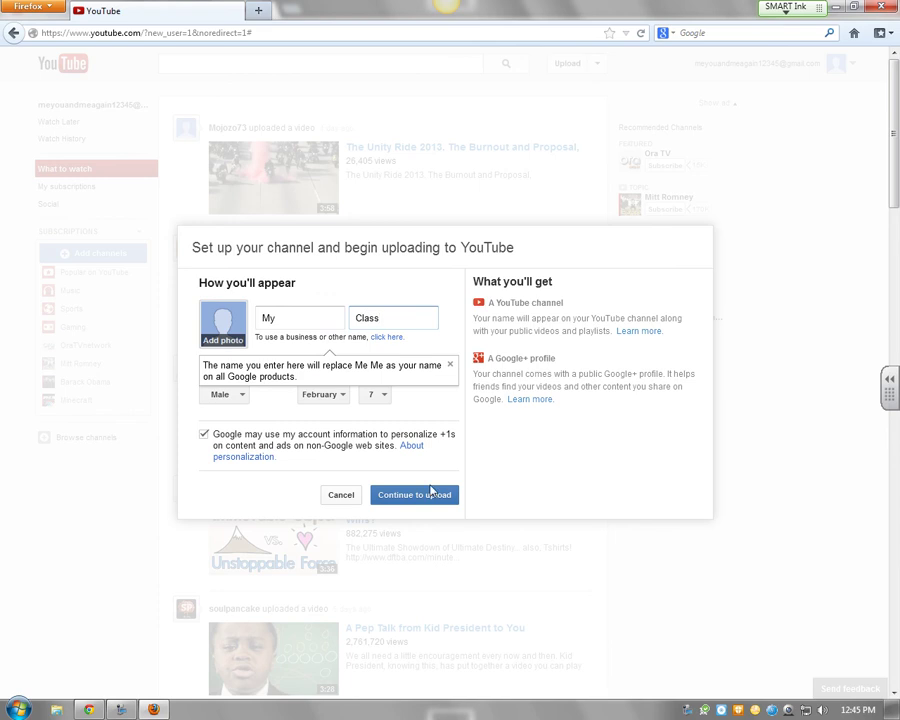
Turn off account-info ad personalization and change the first name to MyClass
click(204, 435)
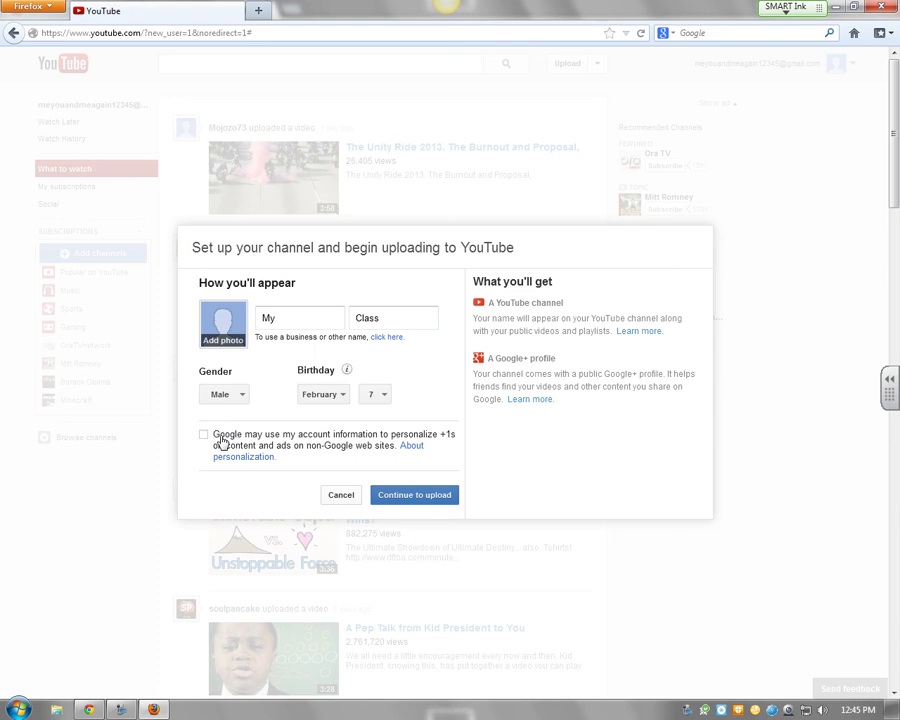
click(417, 497)
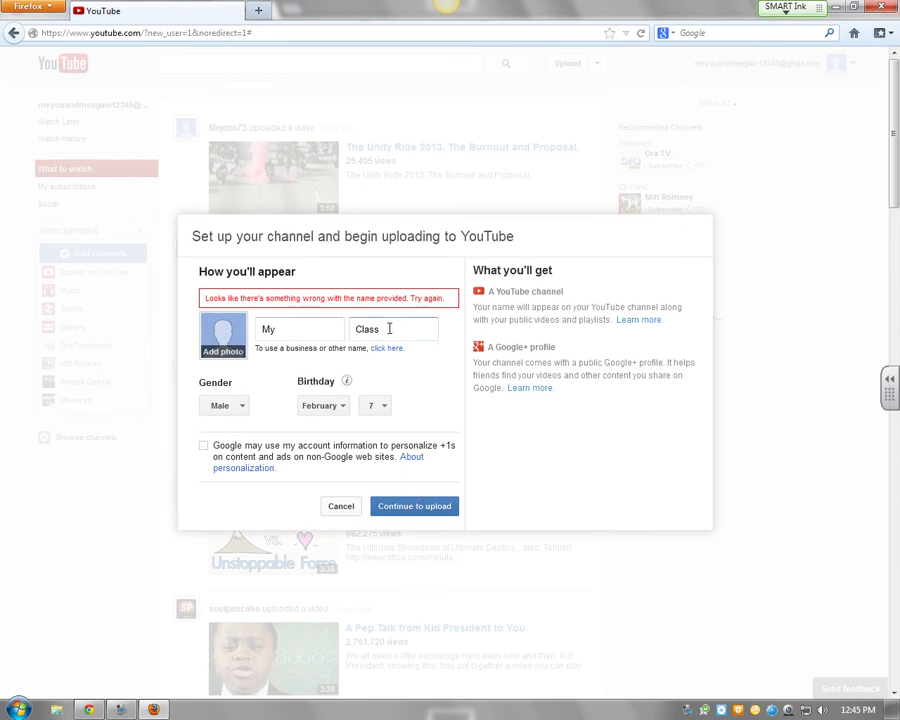
double_click(389, 328)
key(BackSpace)
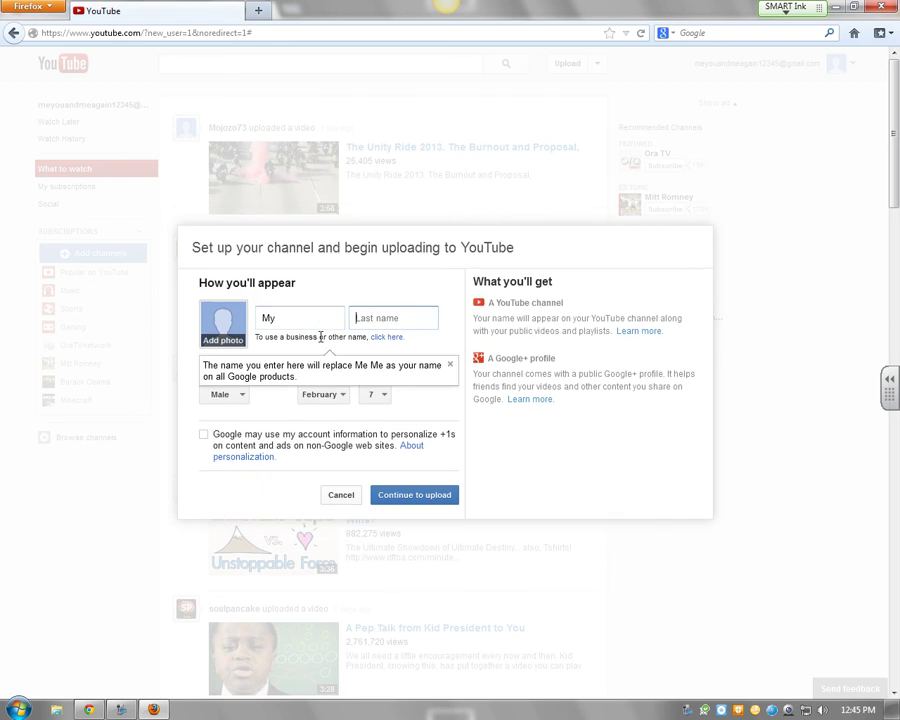
click(303, 318)
text(Class)
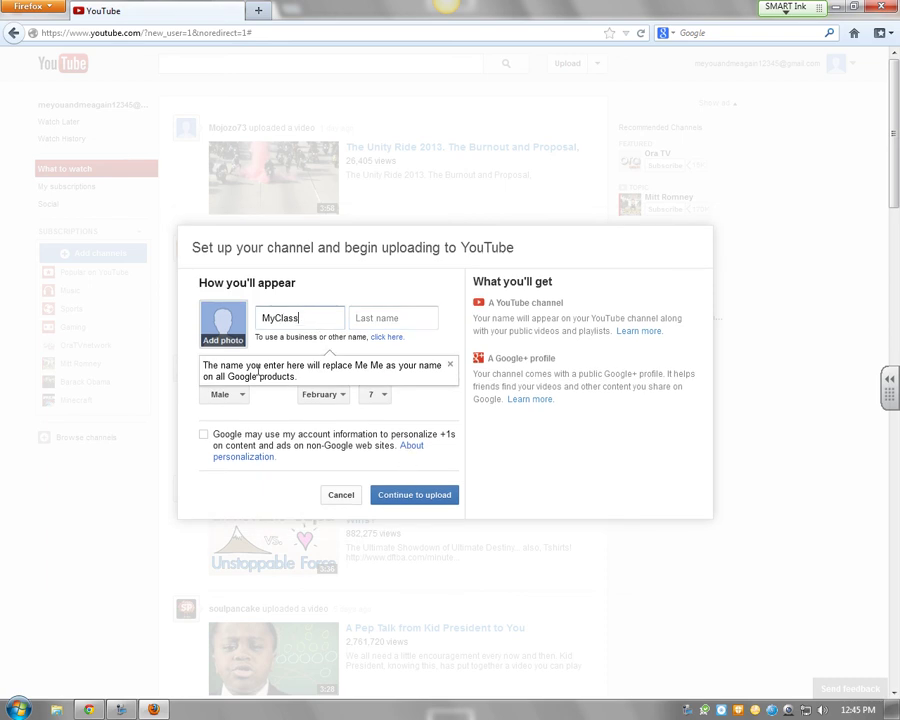
click(418, 497)
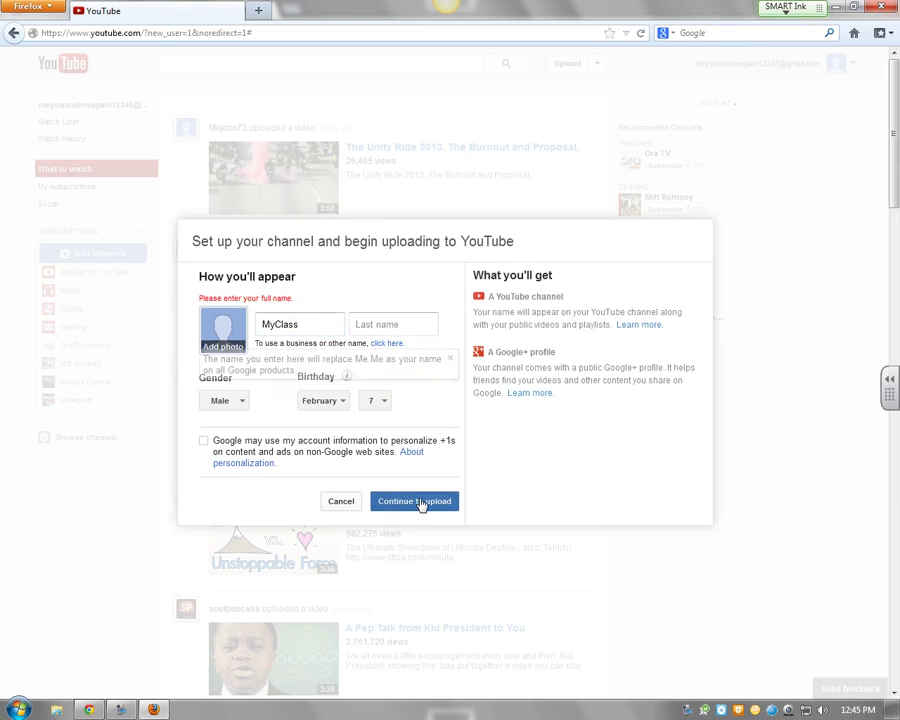
Enter the user's surname as the last name and submit the channel setup
click(378, 323)
text(MyClass)
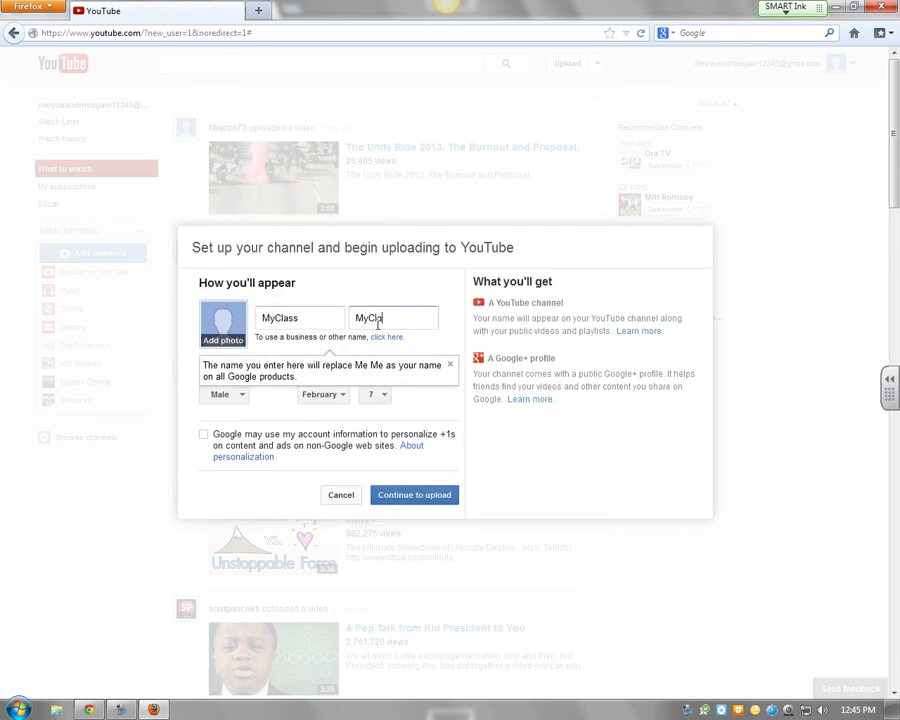
click(416, 493)
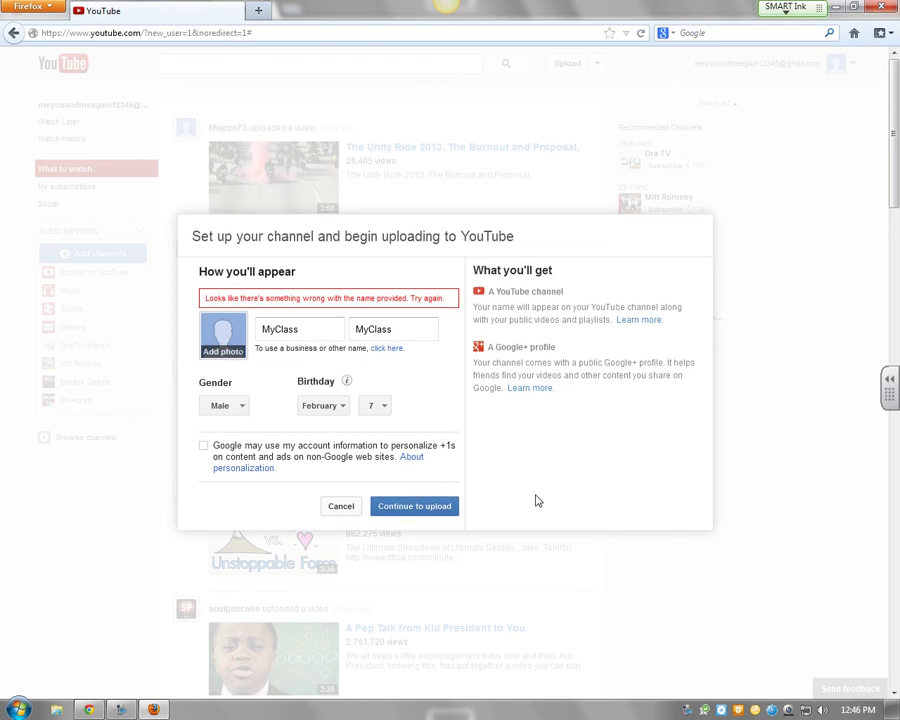
double_click(400, 329)
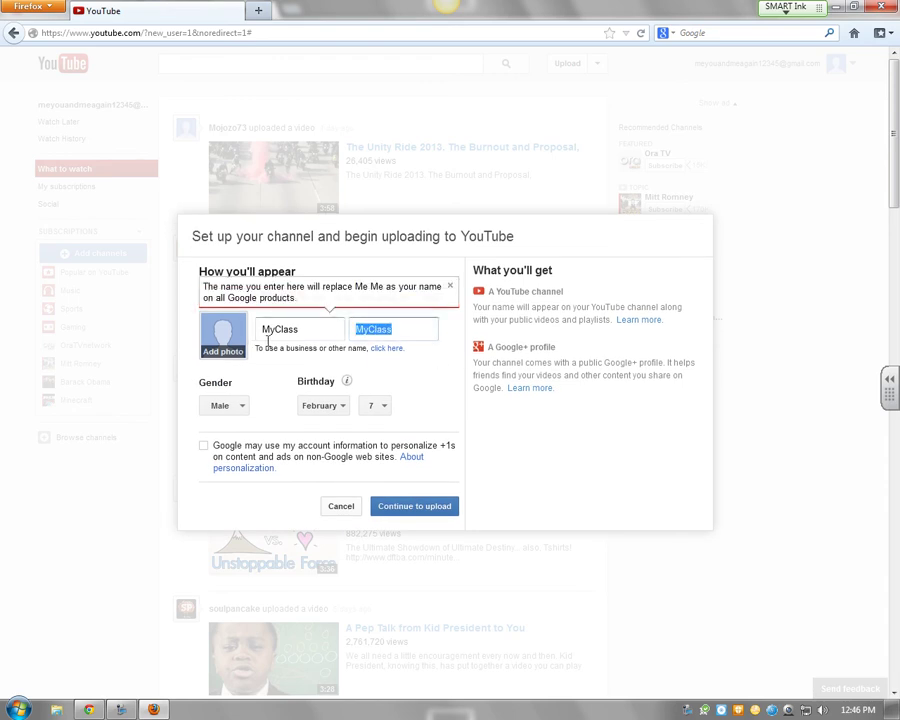
text(Shapiro)
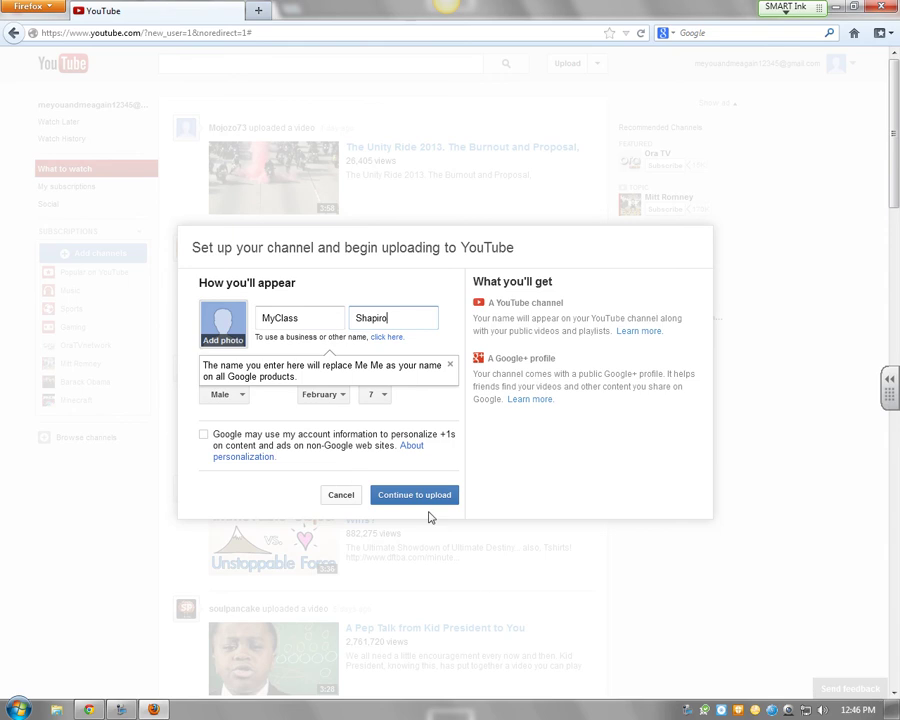
click(426, 501)
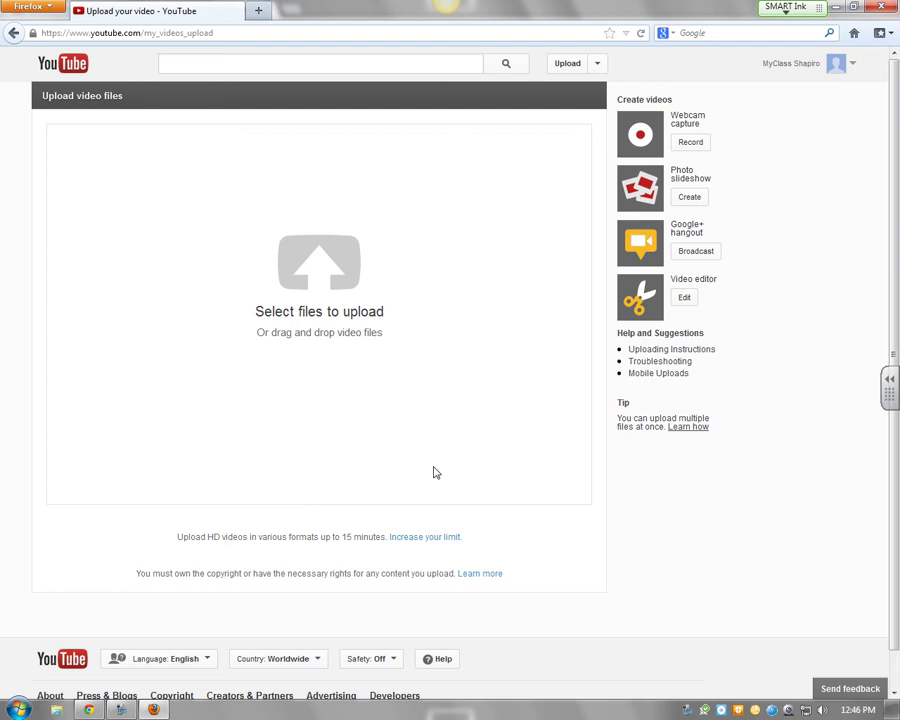
Follow the Increase your limit link to request longer video uploads
click(424, 538)
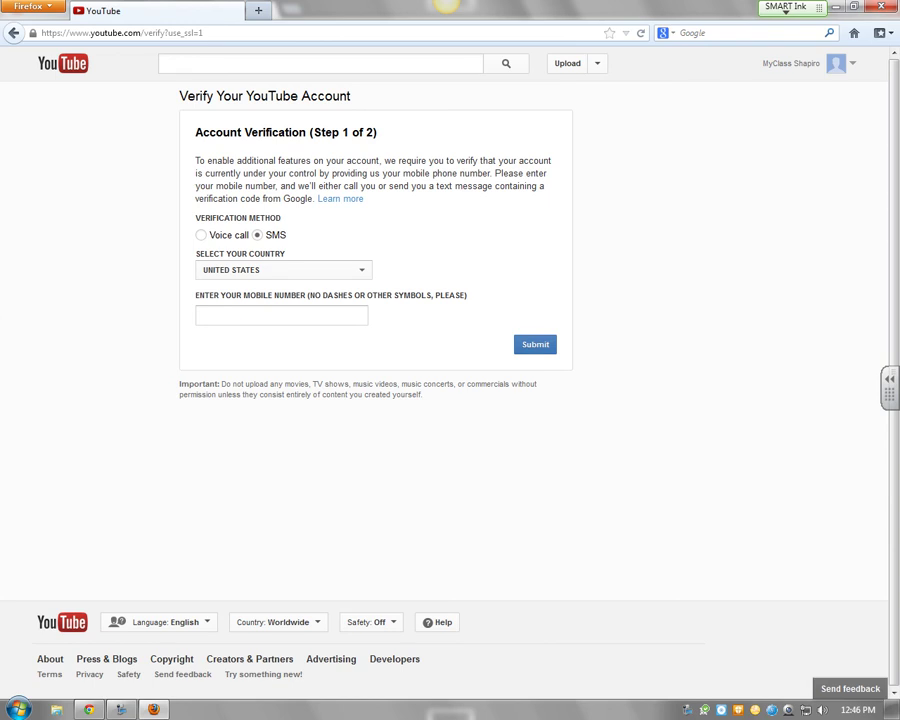
Enter the mobile number and submit it to receive a verification code
click(209, 313)
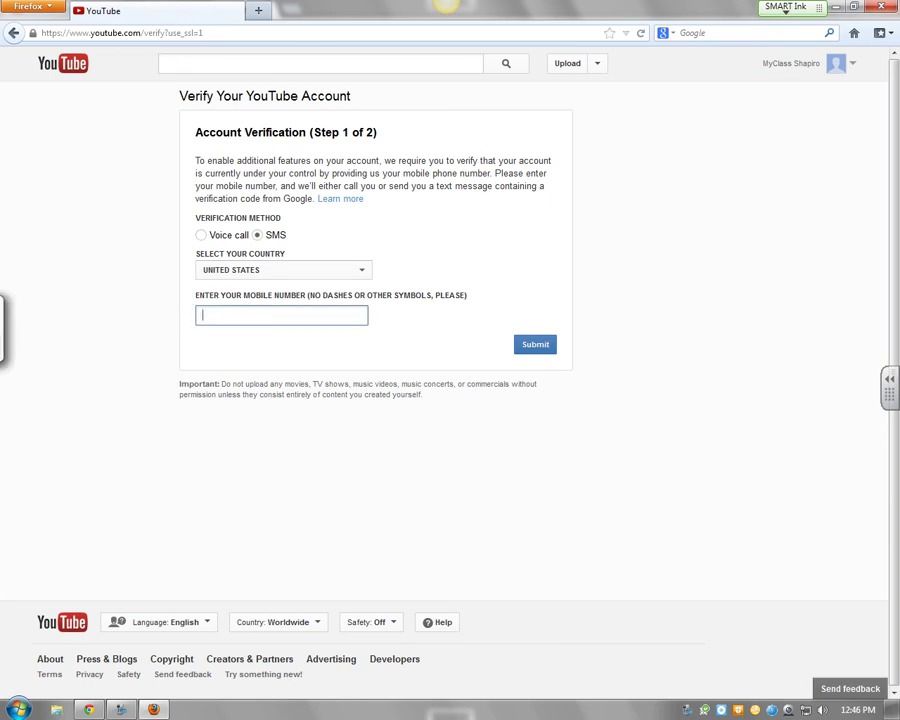
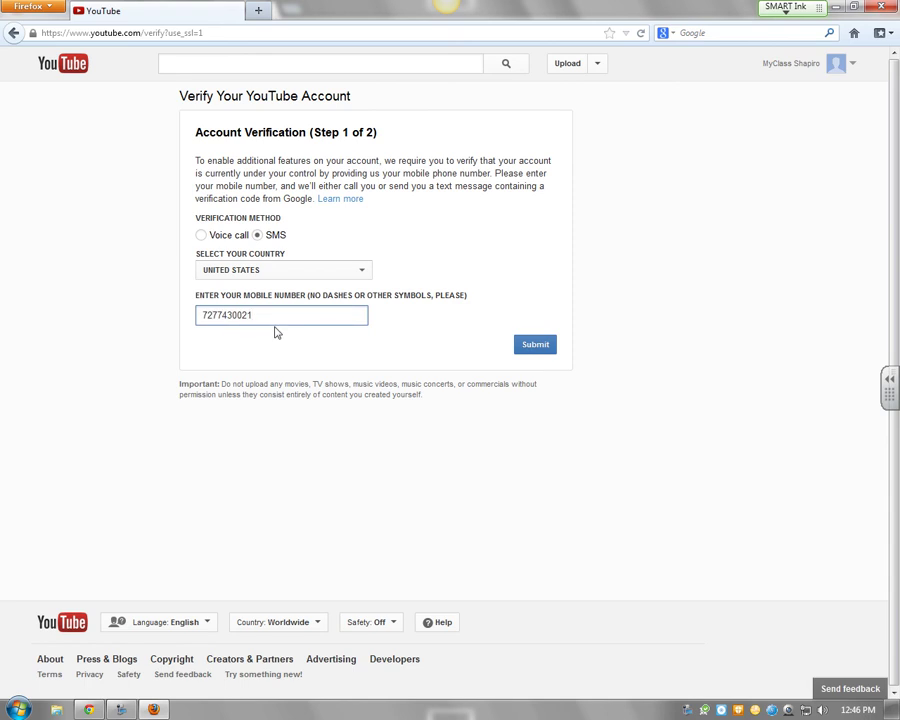
click(553, 350)
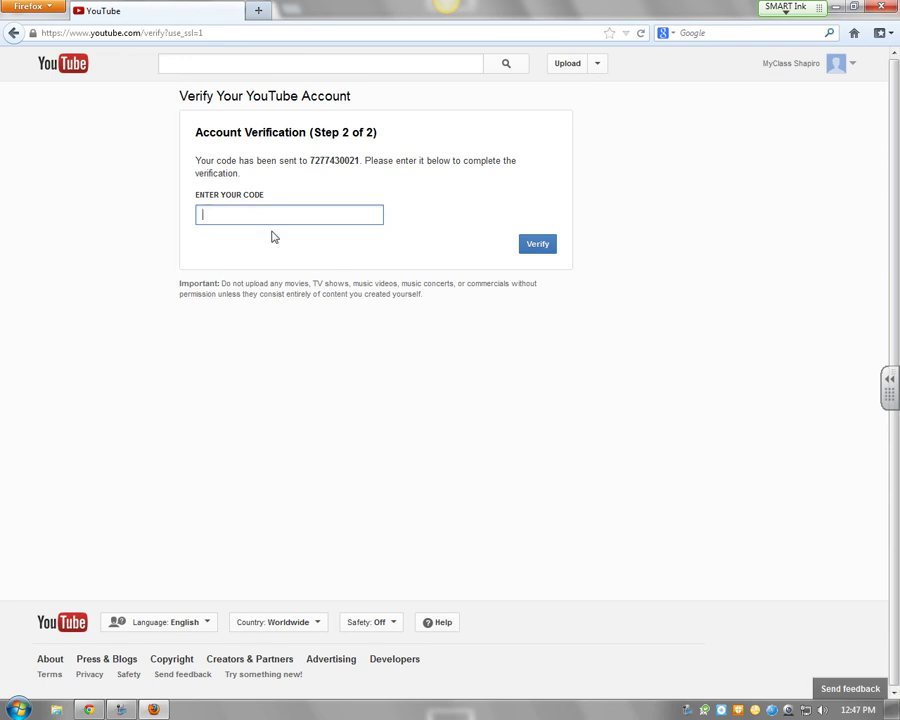
Begin typing the verification code received on the phone
text(7)
text(2)
key(BackSpace)
text(27743)
Return to step 1, resubmit the mobile number, and switch to the session agenda document
click(13, 33)
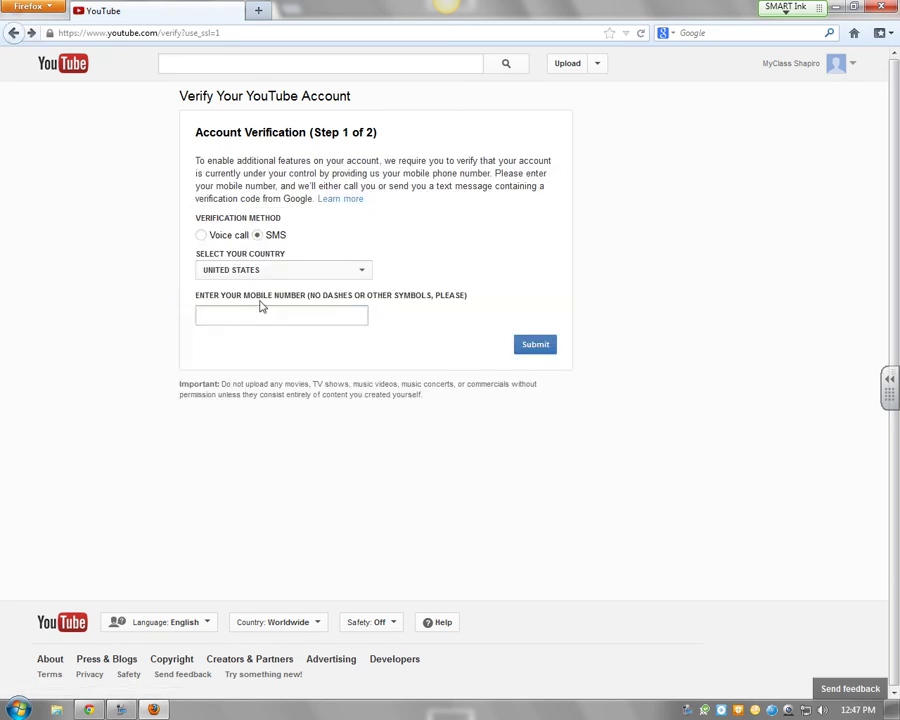
click(255, 313)
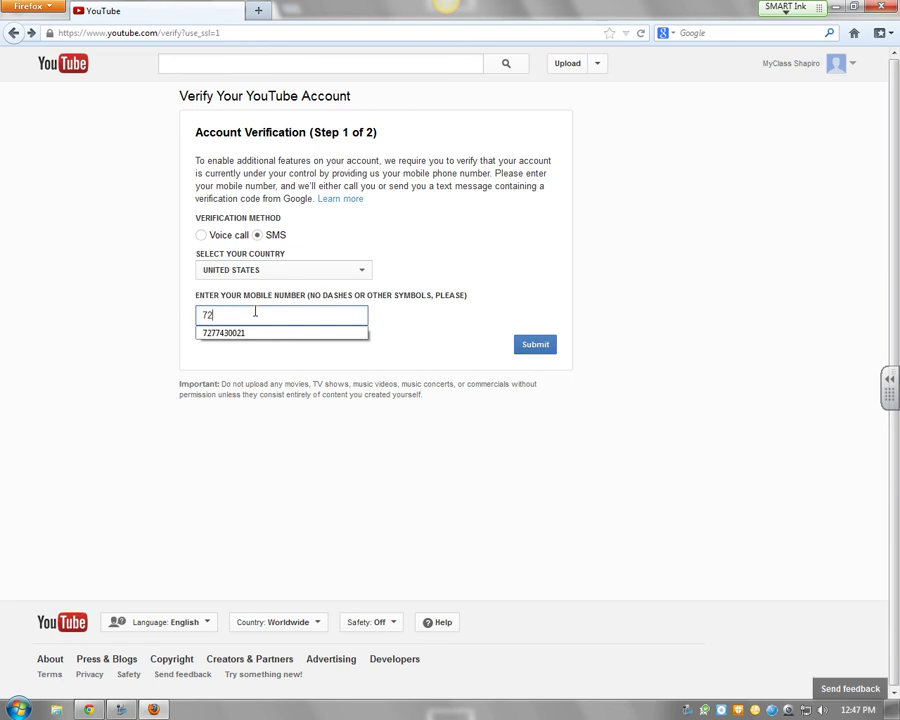
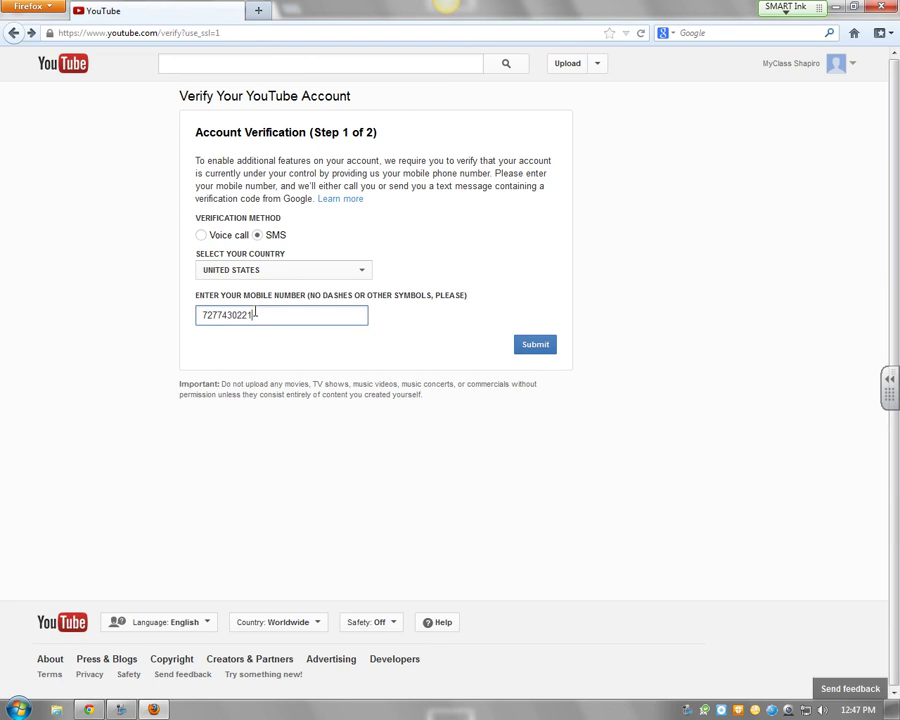
click(540, 345)
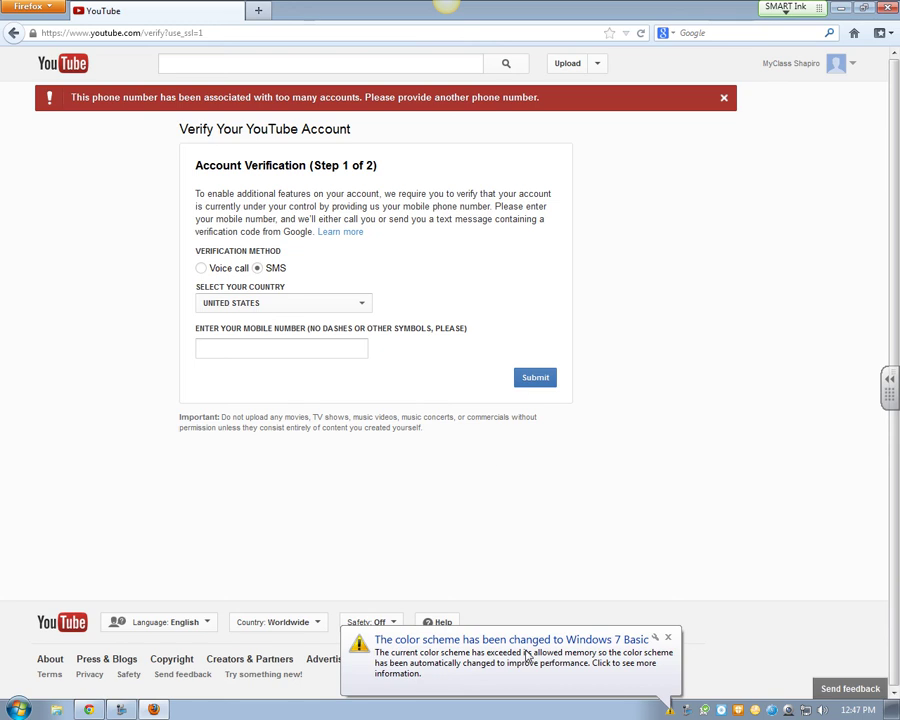
click(666, 635)
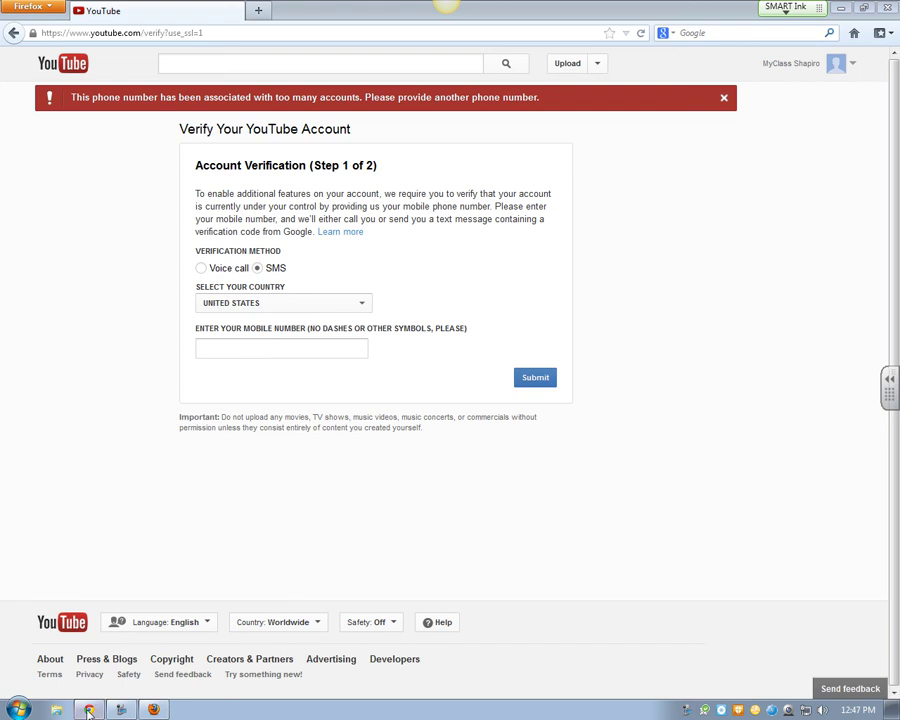
key(alt+Tab)
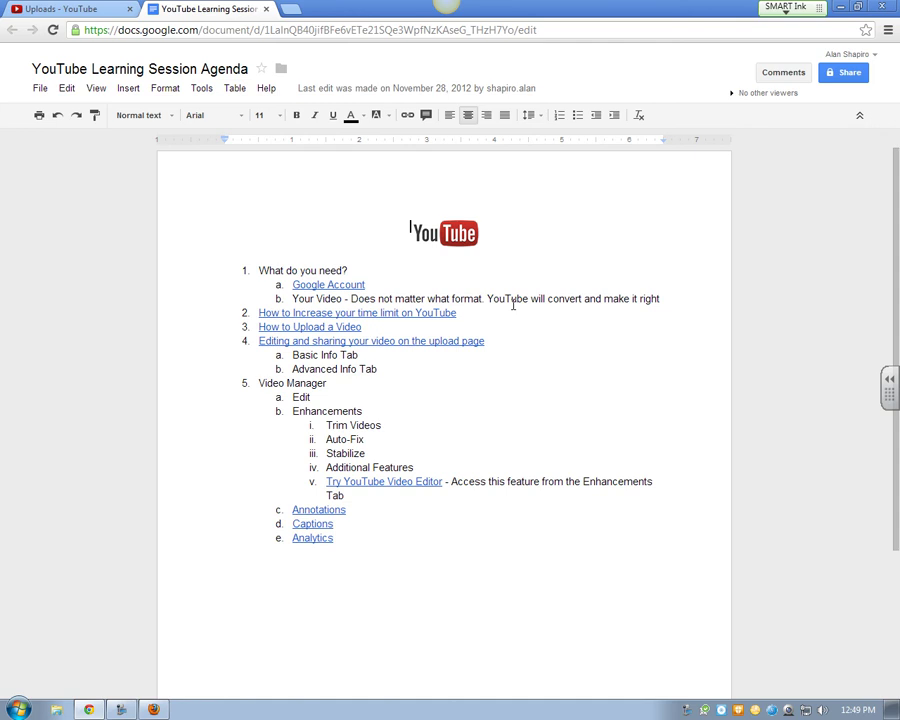
From the YouTube homepage, go to Upload and choose Record under Webcam capture
click(24, 8)
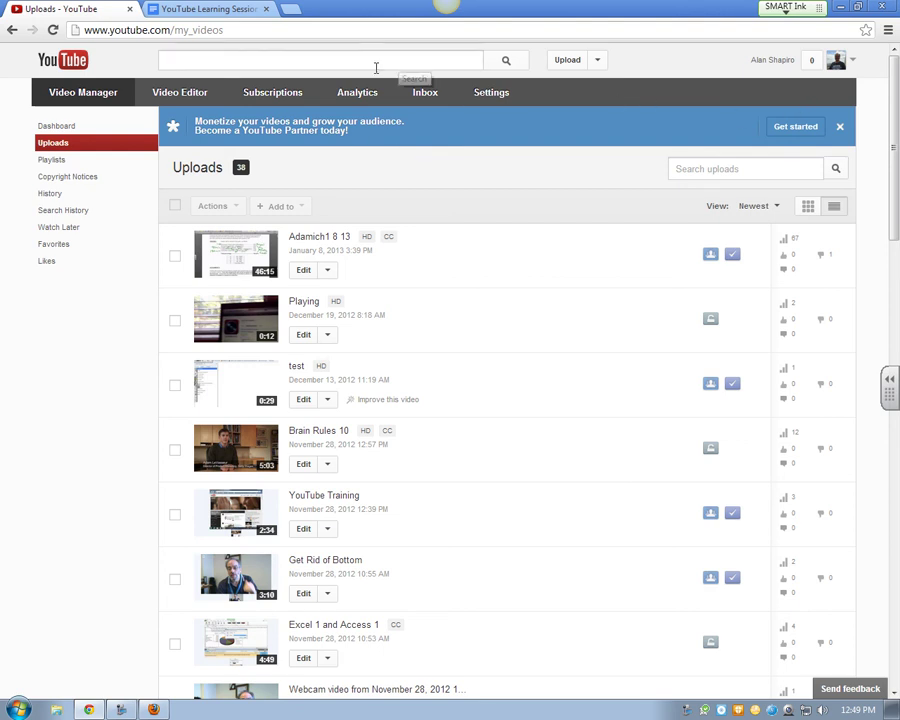
click(68, 62)
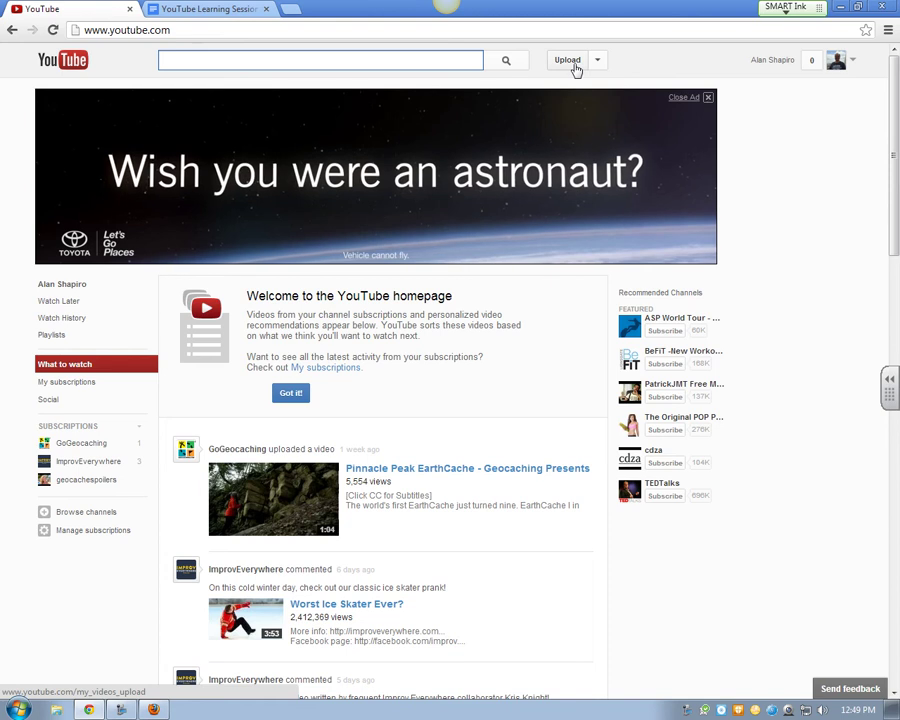
click(576, 68)
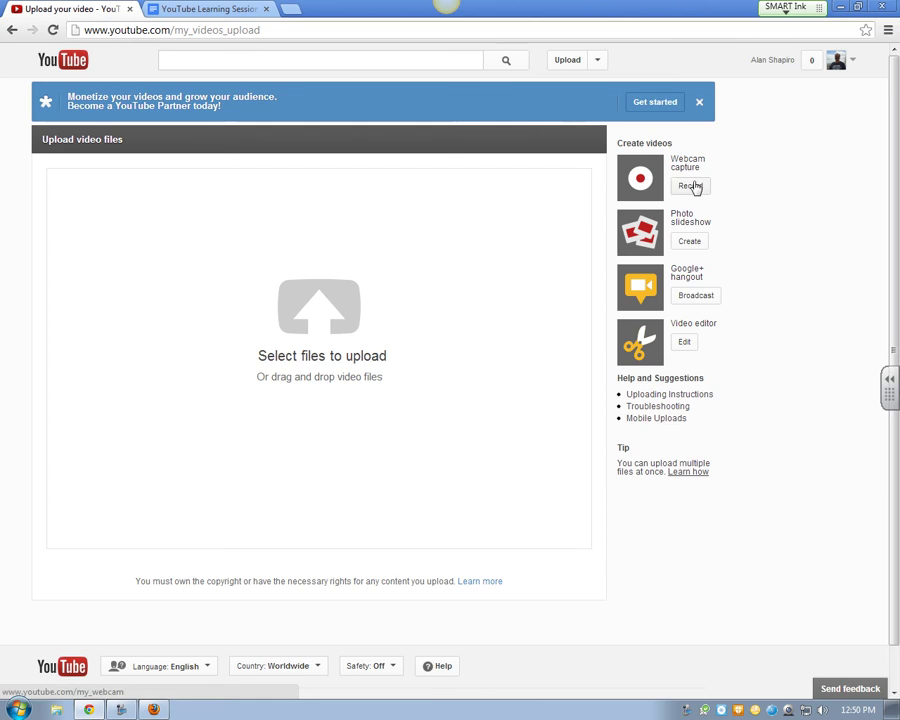
click(691, 186)
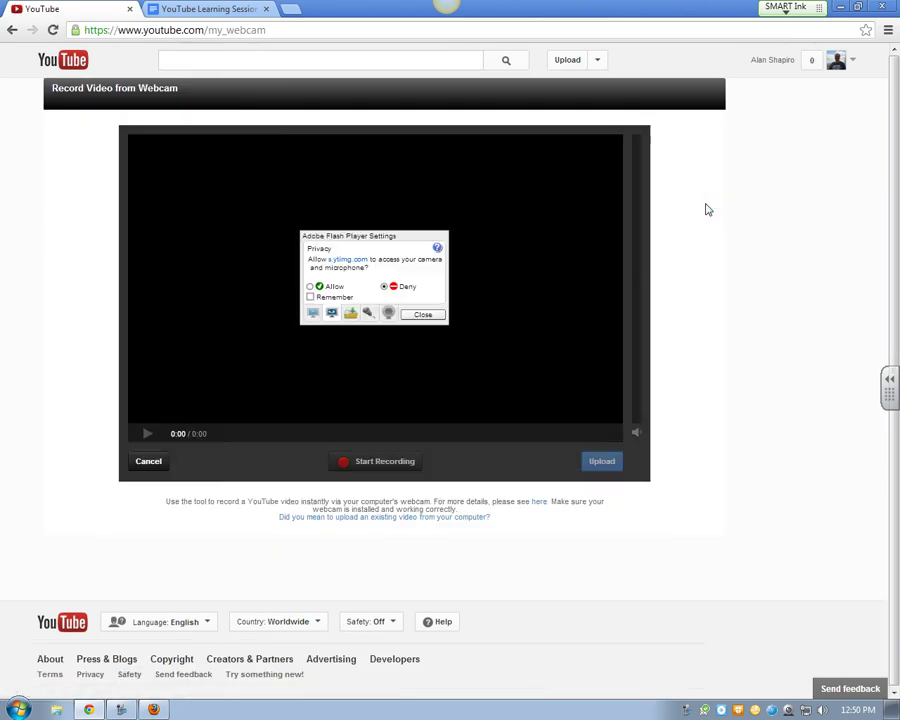
Grant camera and microphone access, dismiss the webcam prompts, and record a 16-second clip
click(310, 286)
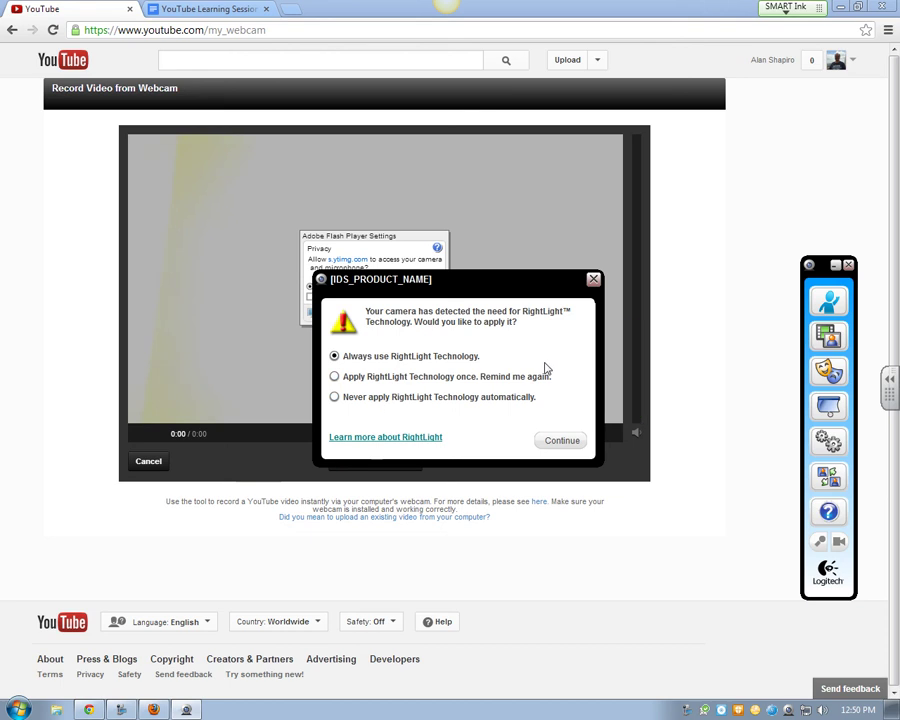
click(558, 442)
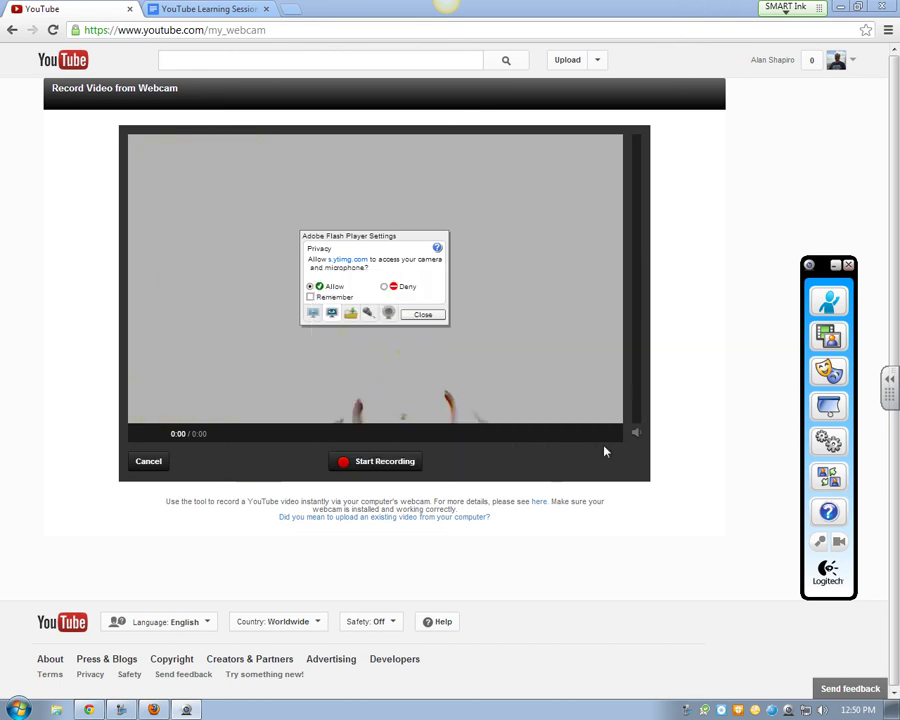
click(848, 265)
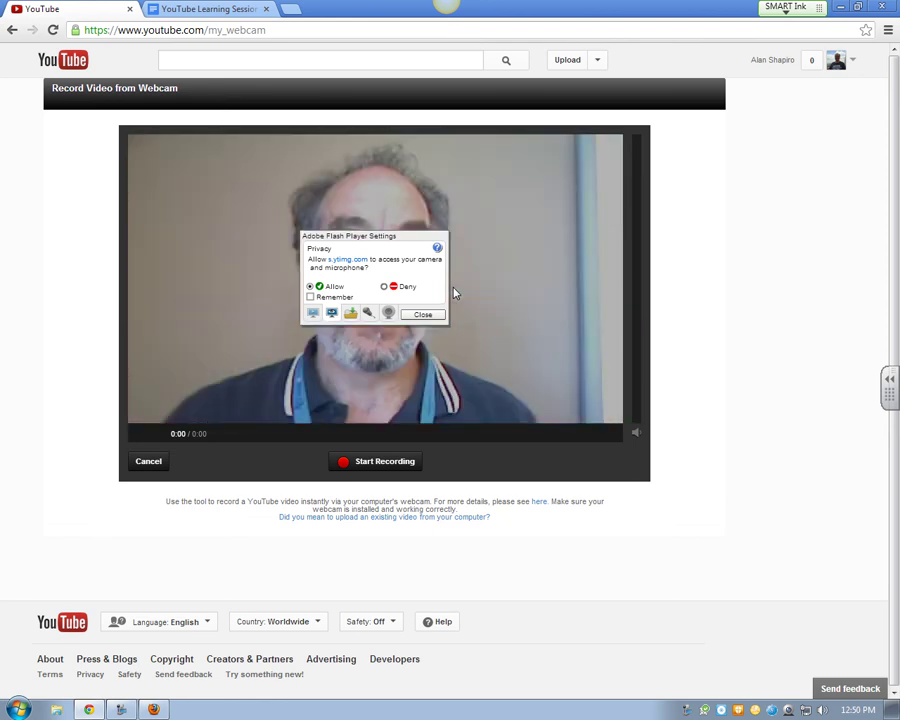
click(423, 314)
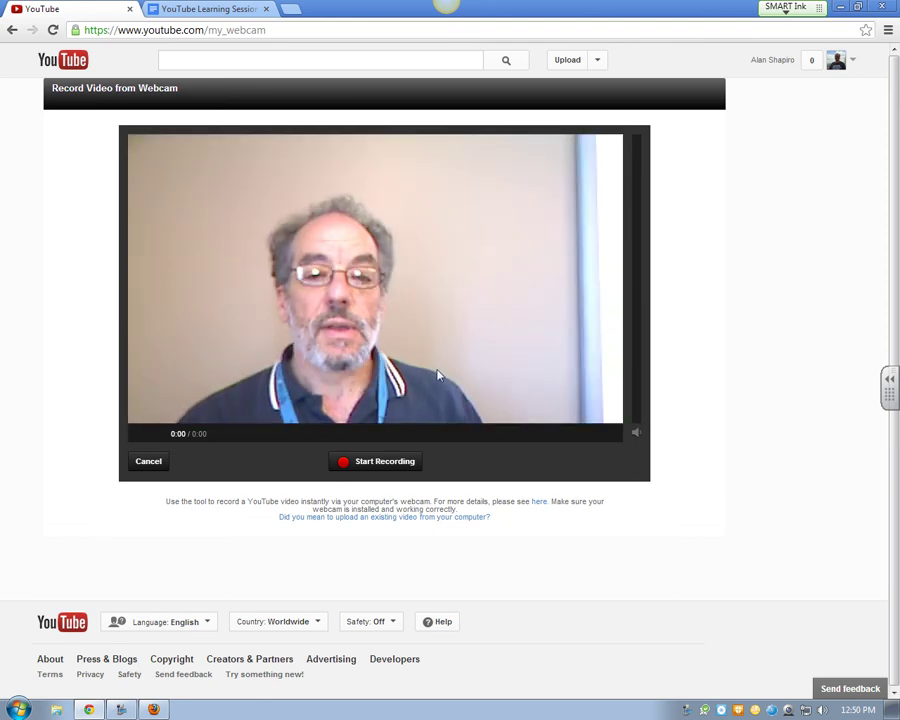
click(394, 470)
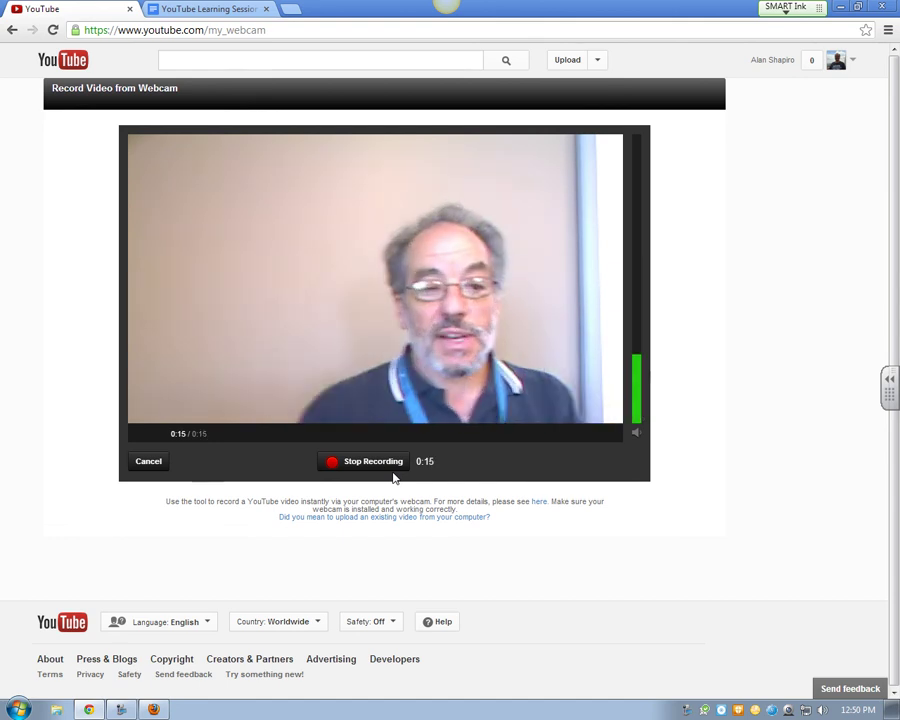
click(392, 464)
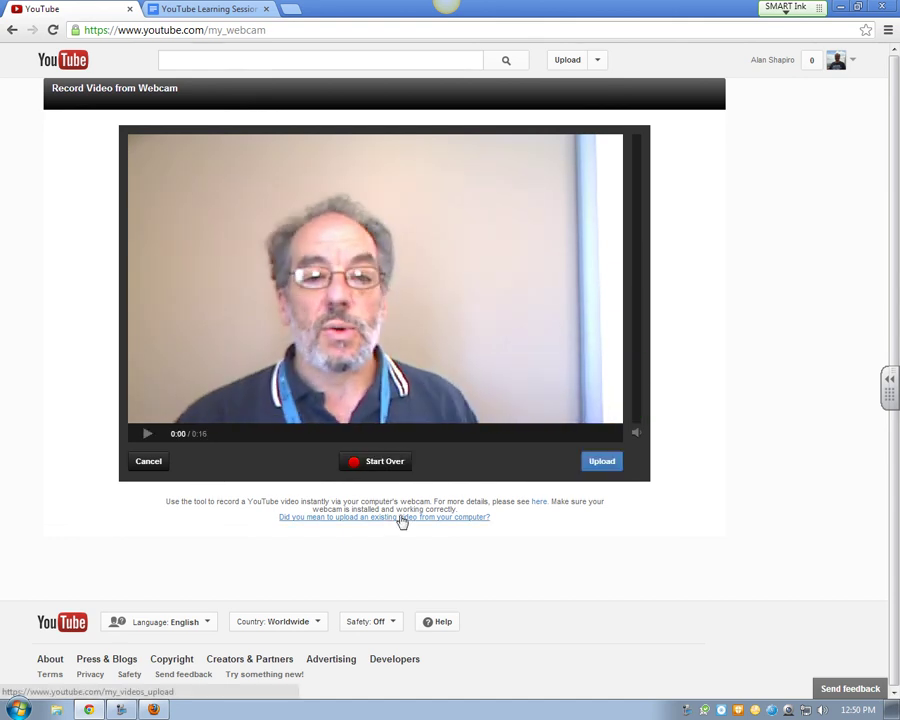
Upload the recorded webcam clip and let it finish with its default title and tags
click(604, 465)
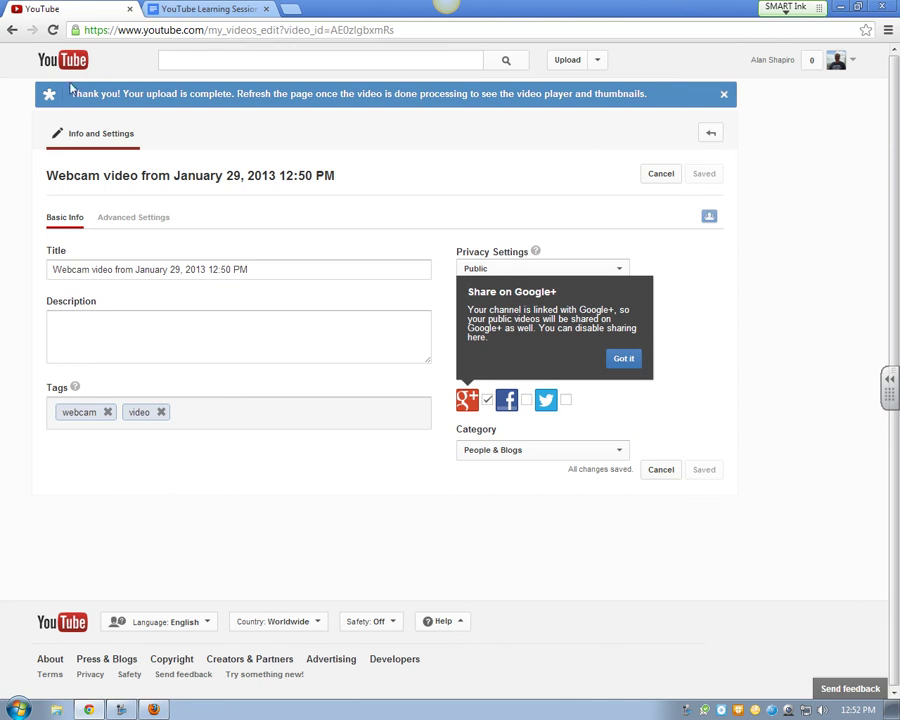
Browse to Removable Disk (F:) > DCIM > 129EKZi8 and select 129_0423.MOV for upload
click(567, 62)
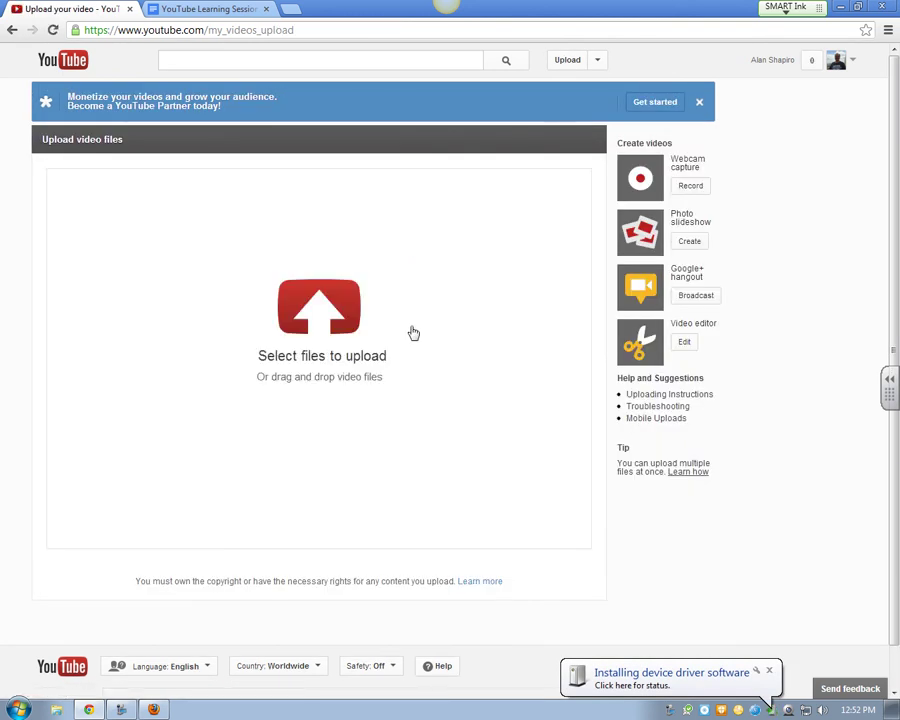
click(308, 319)
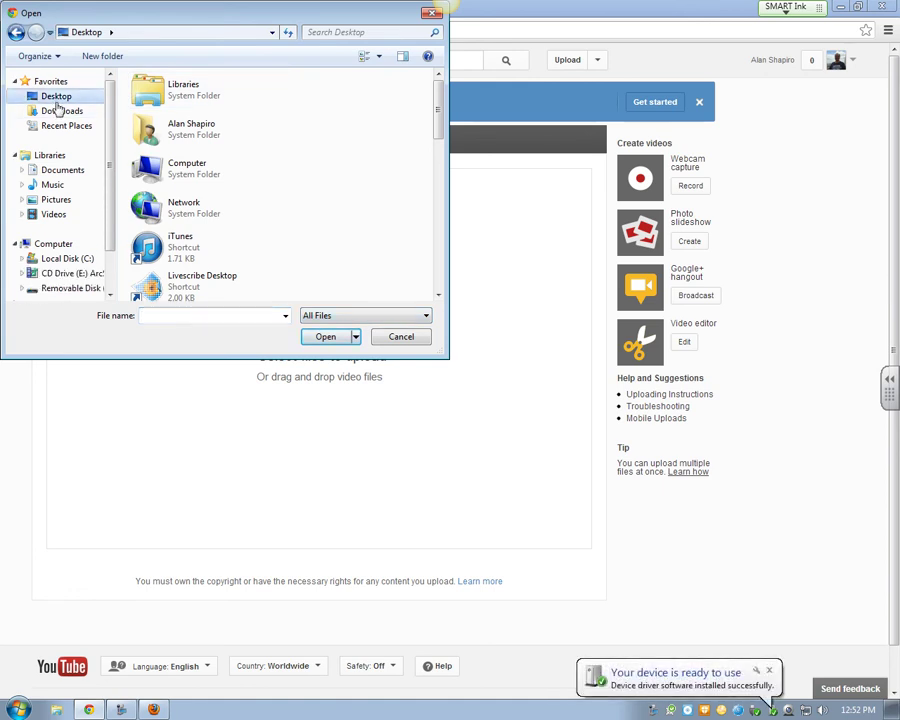
scroll(100, 150, down, 2)
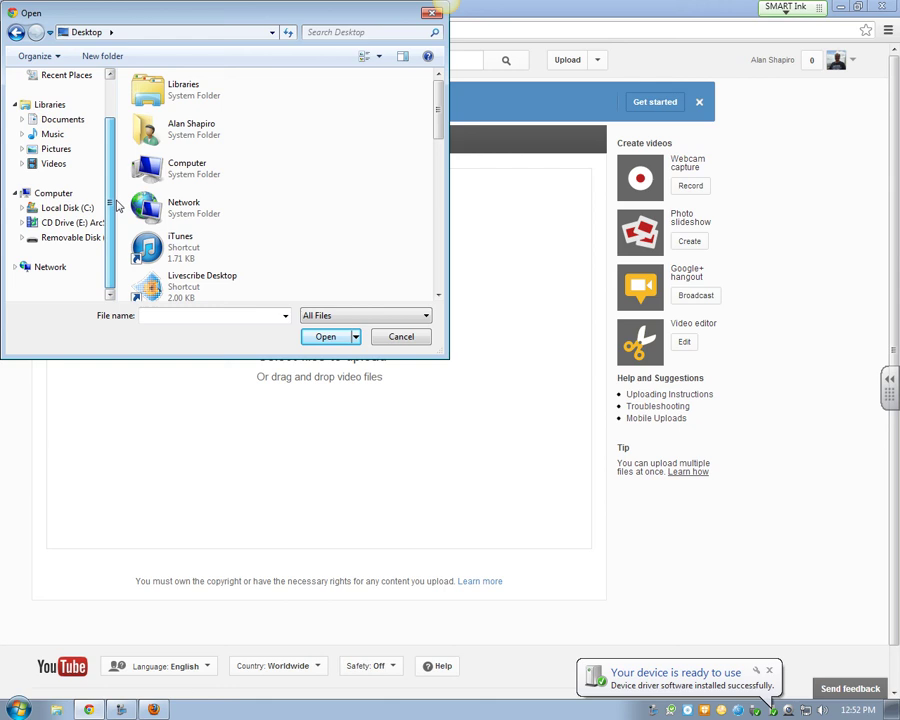
click(68, 238)
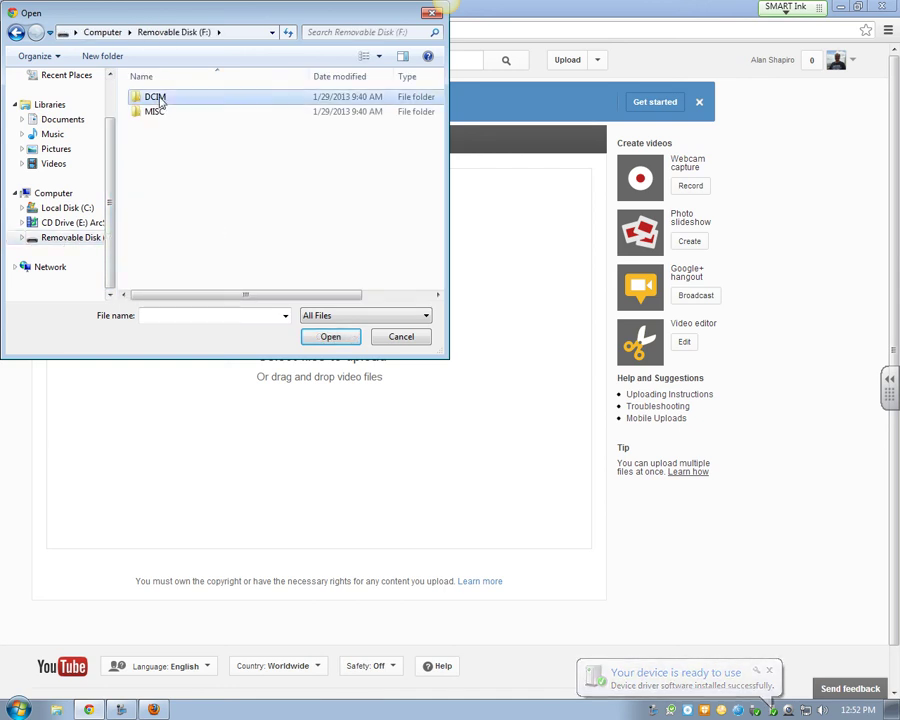
double_click(157, 98)
double_click(170, 98)
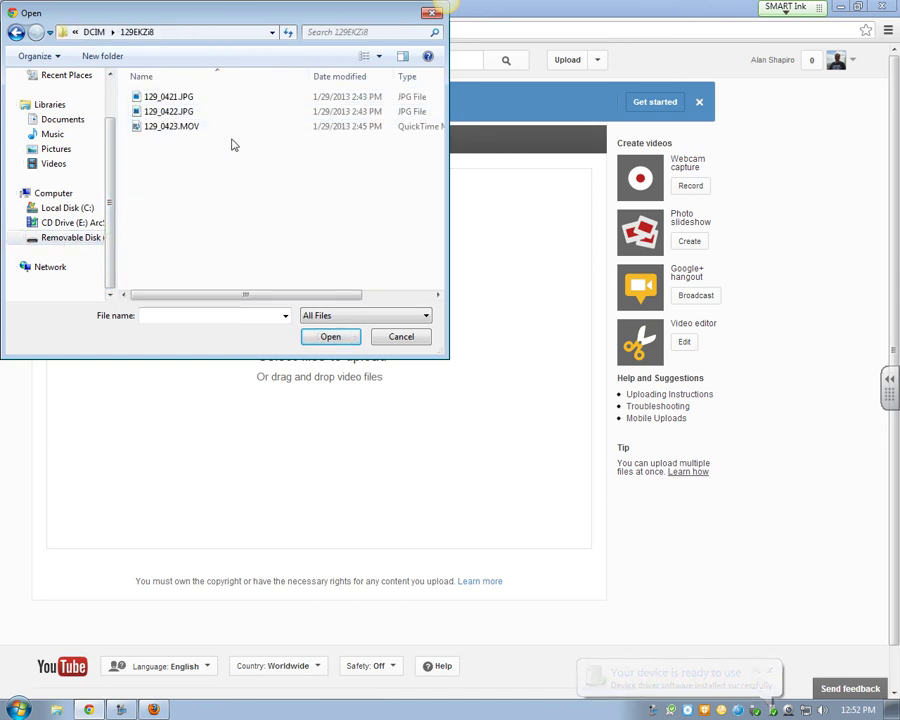
click(168, 127)
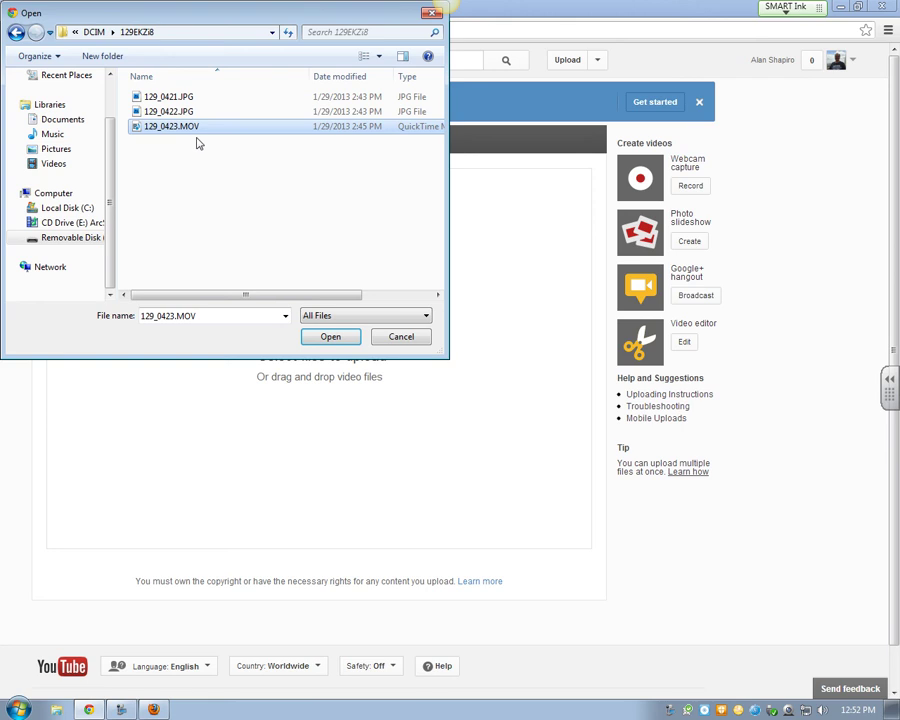
drag(251, 295, 355, 298)
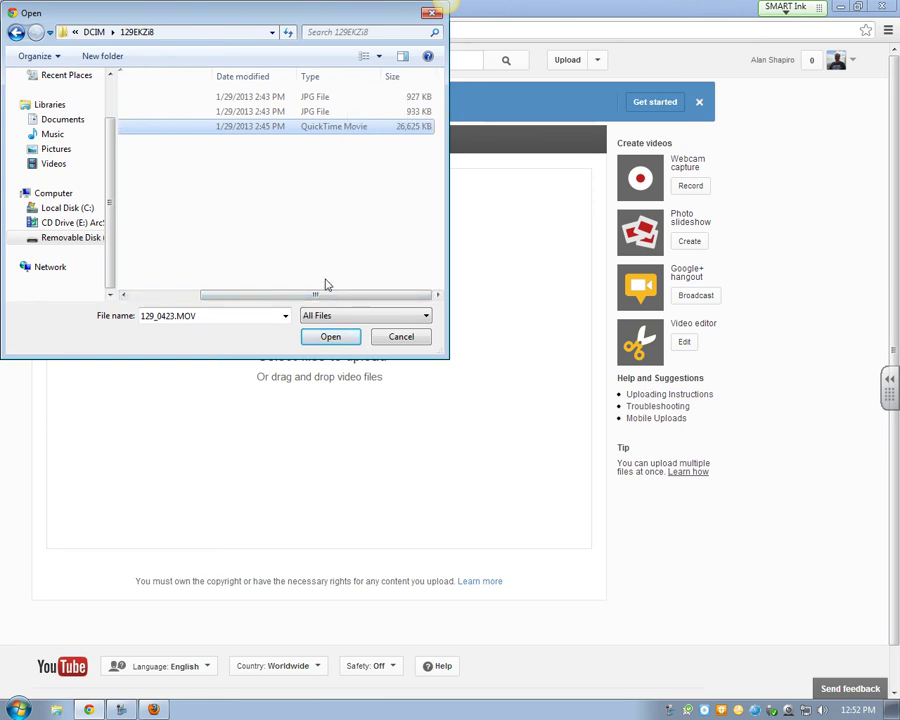
Upload 129_0423.MOV and wait for YouTube to begin processing it
click(331, 337)
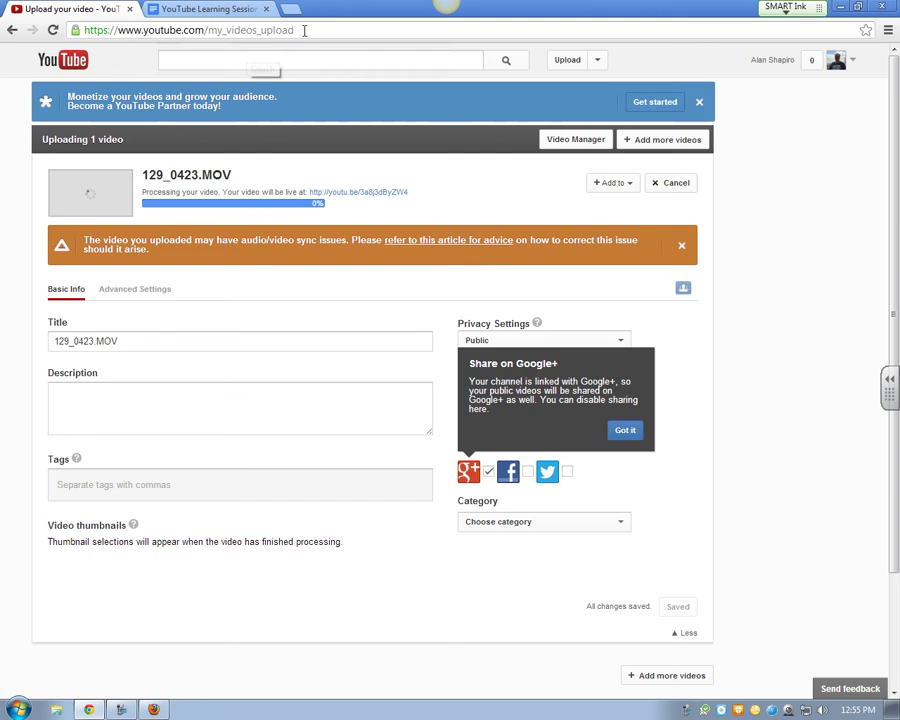
Open the Video Manager from the Upload menu to view the uploads list
click(56, 64)
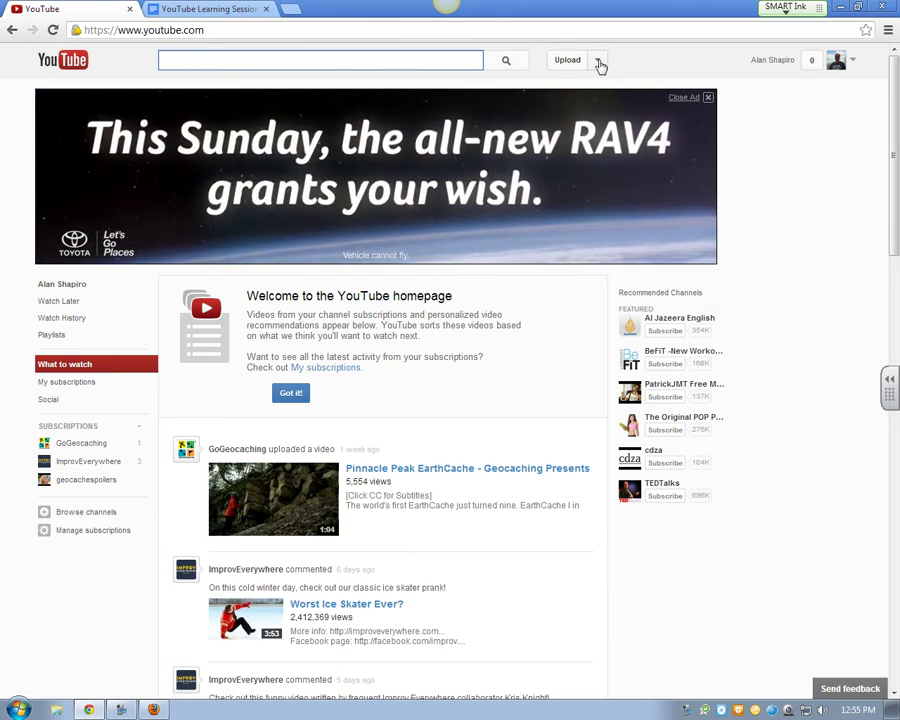
click(598, 61)
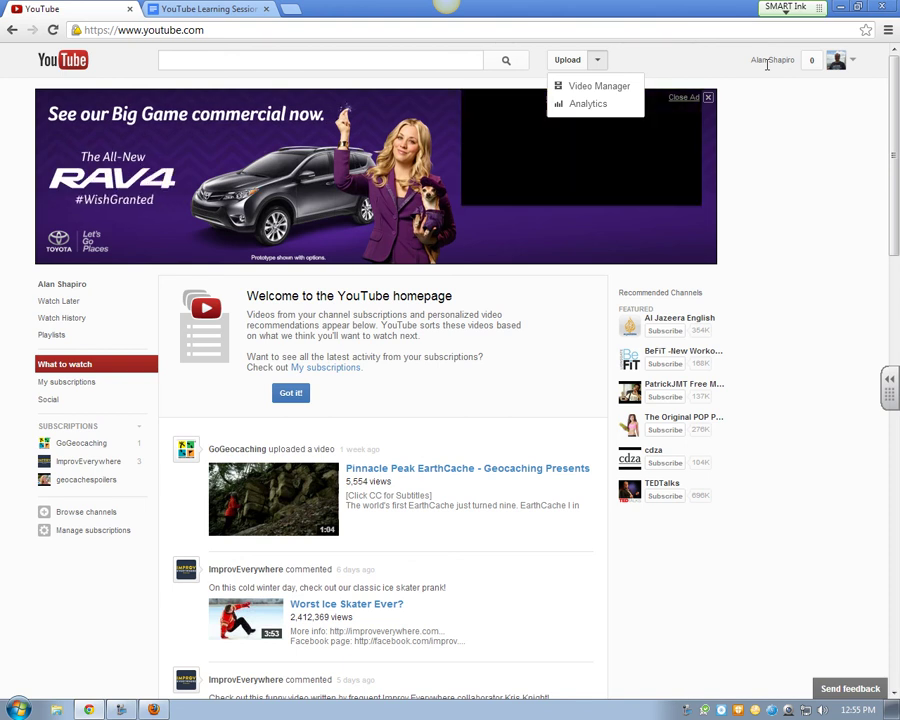
click(604, 90)
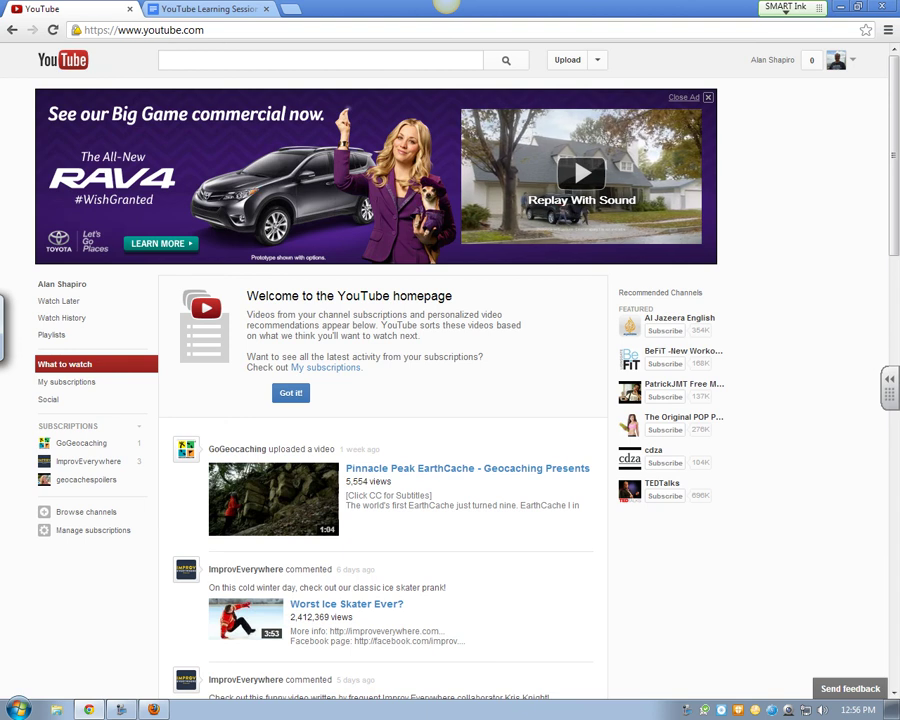
click(595, 60)
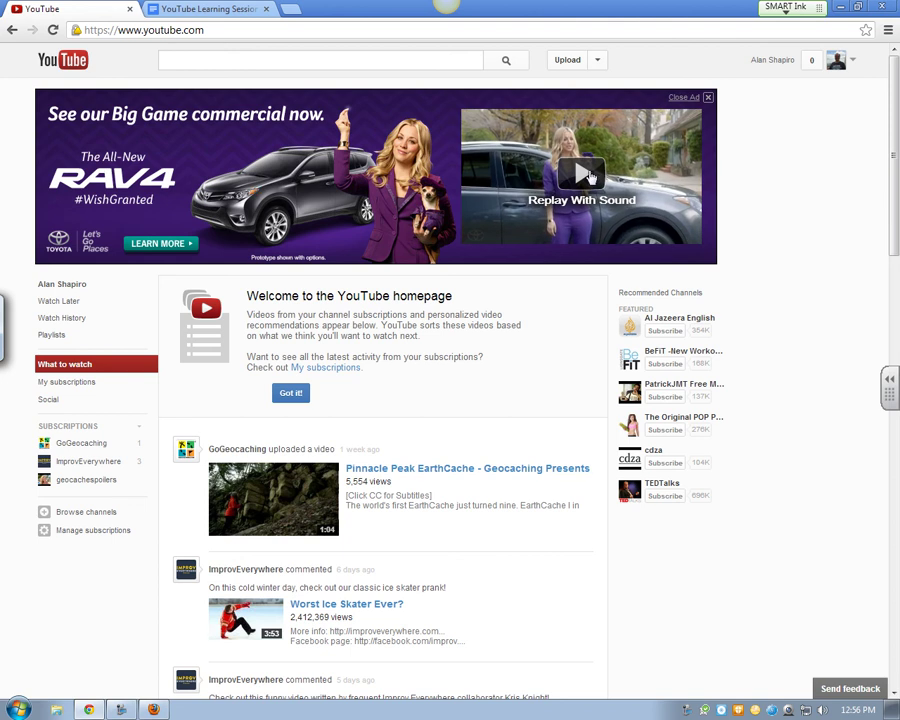
click(598, 60)
click(568, 90)
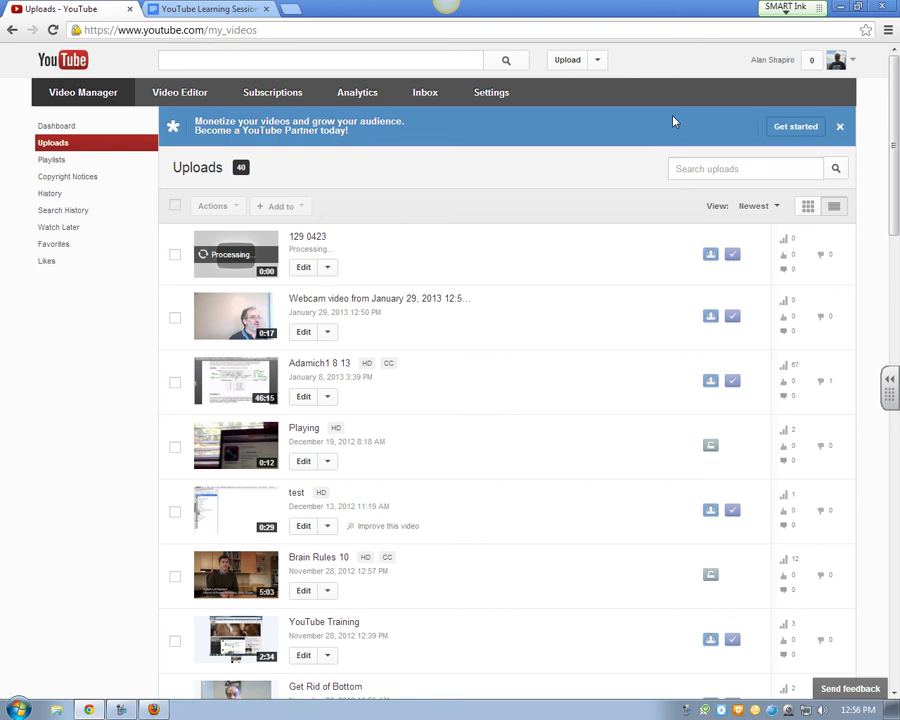
Open the editing page of the webcam video from January 29, 2013 12:50 PM
click(335, 299)
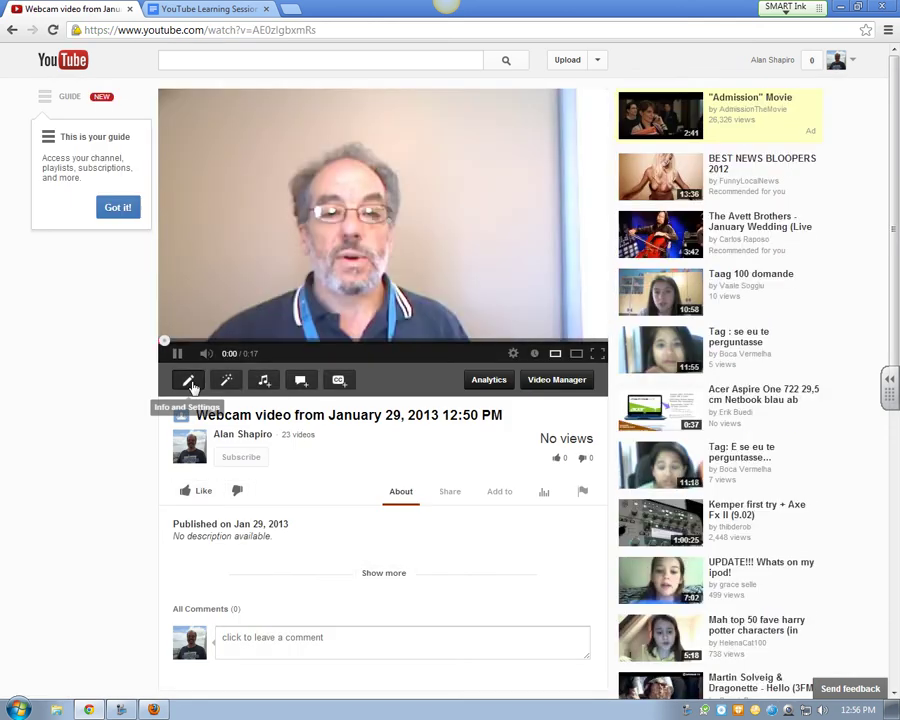
click(190, 381)
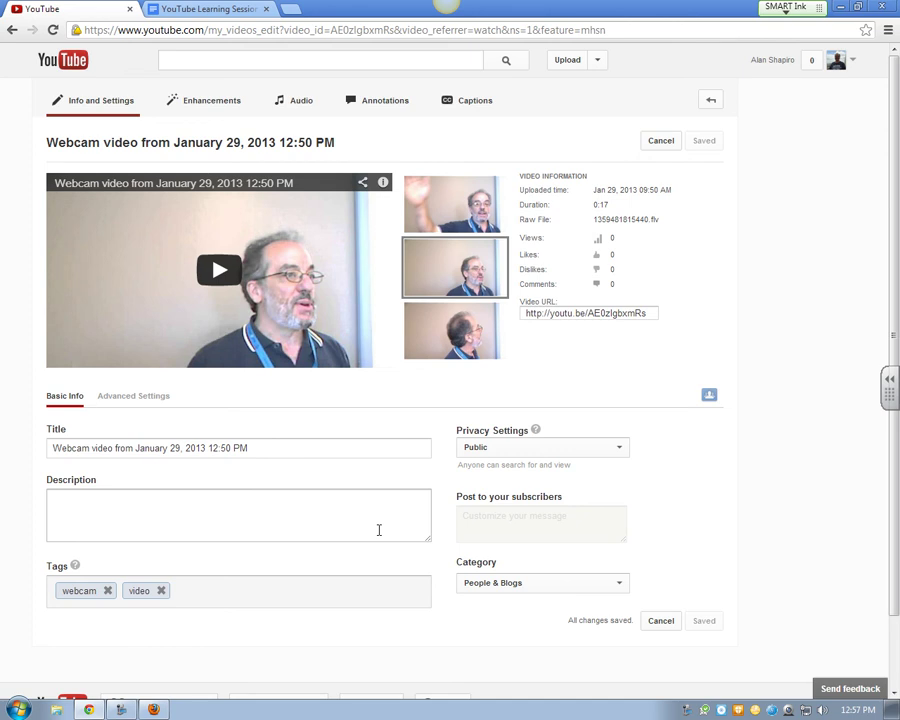
Replace the webcam video's title with 'The Best Webcam Ever'
drag(273, 442, 63, 485)
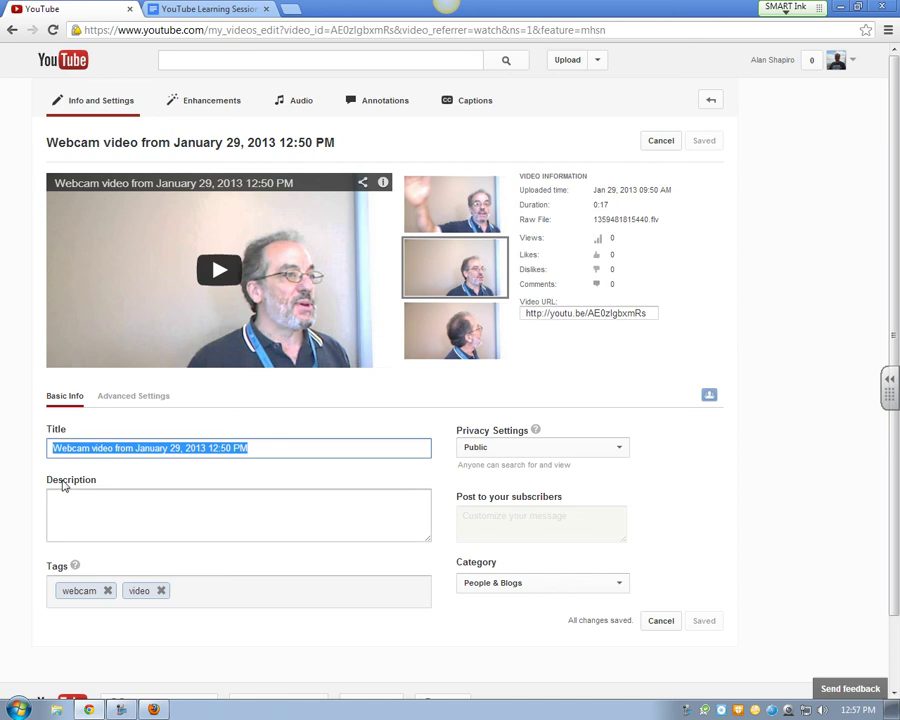
text(The Besrt)
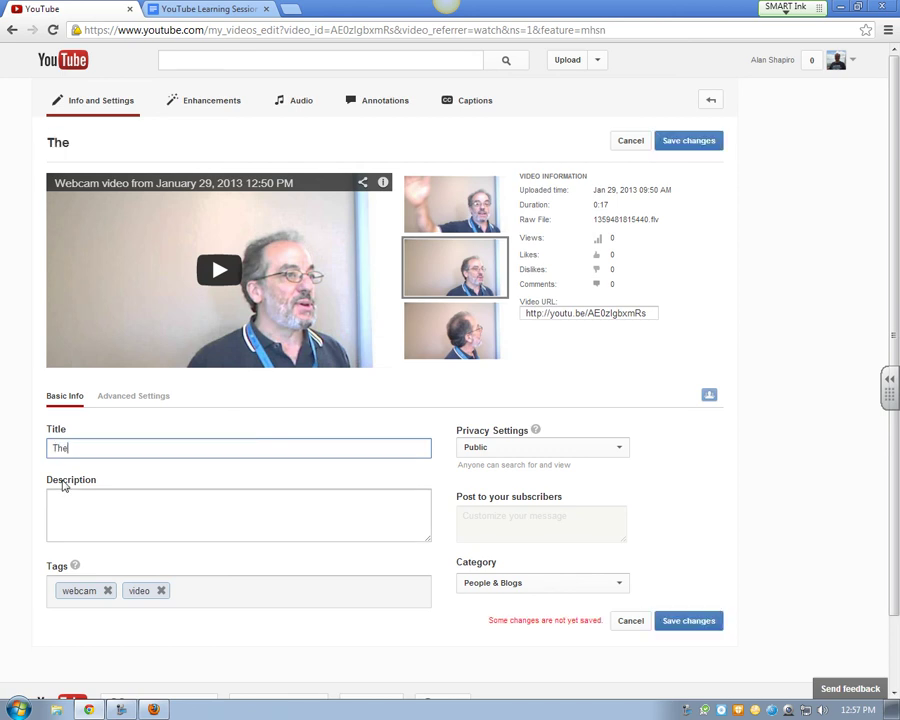
key(BackSpace)
key(BackSpace)
text(t Webv)
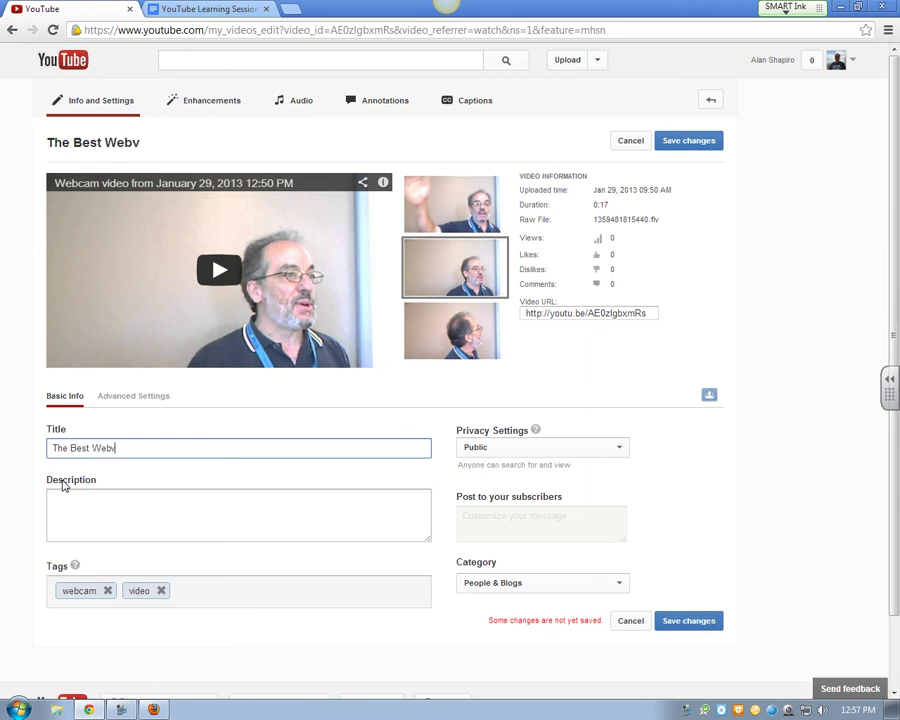
key(BackSpace)
text(cam Ever)
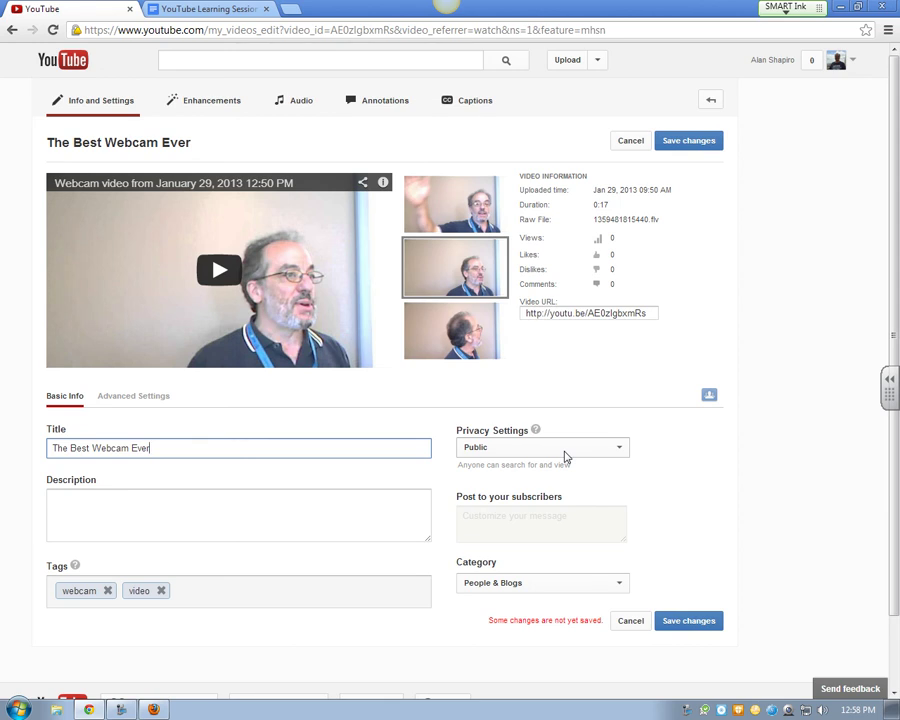
Change the webcam video's privacy setting from Public to Unlisted
click(619, 450)
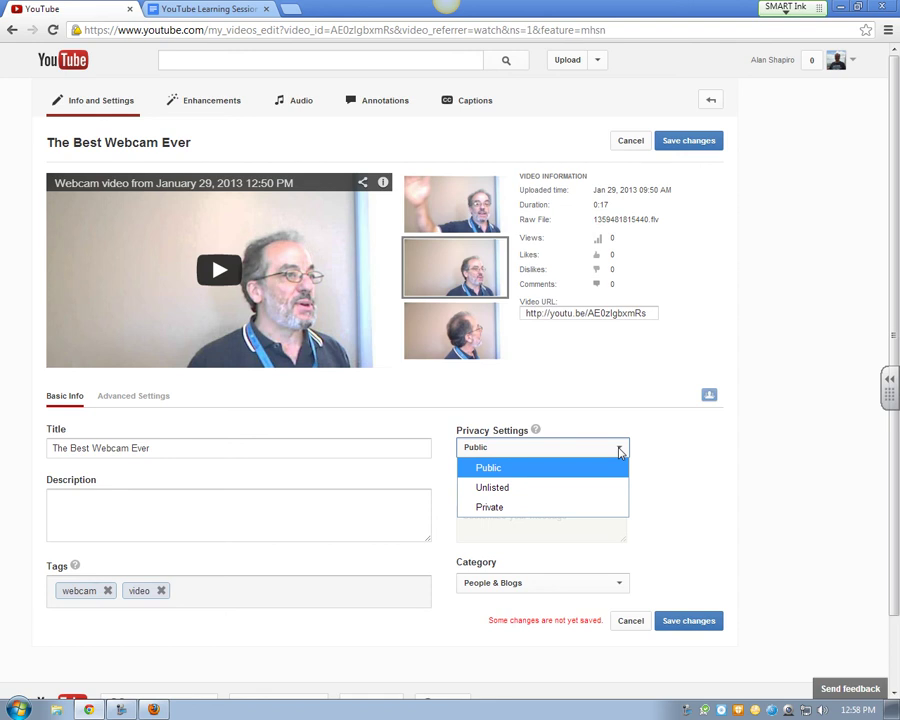
click(486, 468)
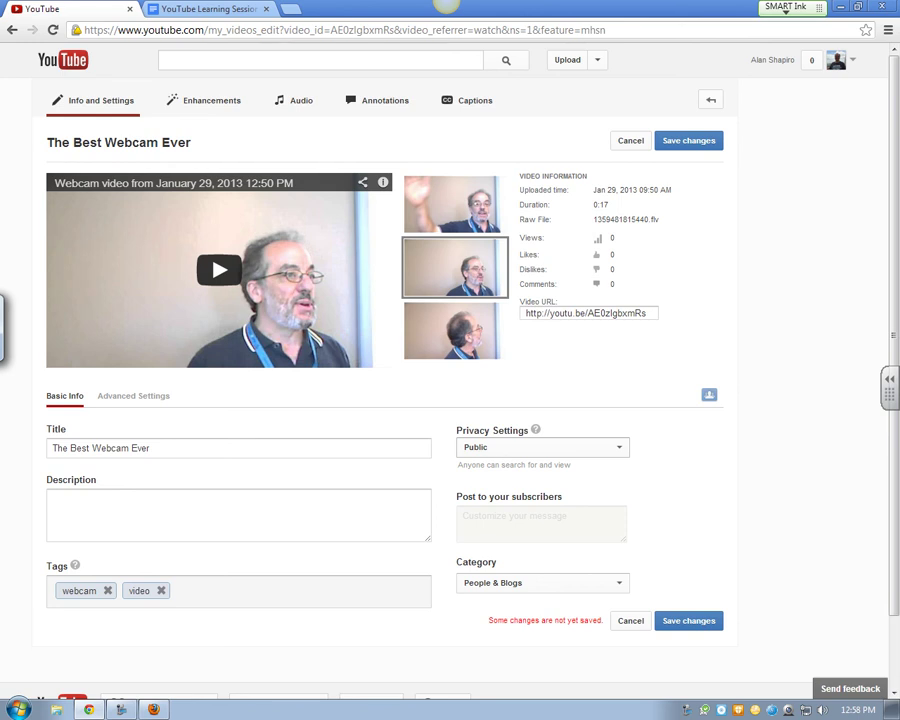
click(566, 449)
click(477, 485)
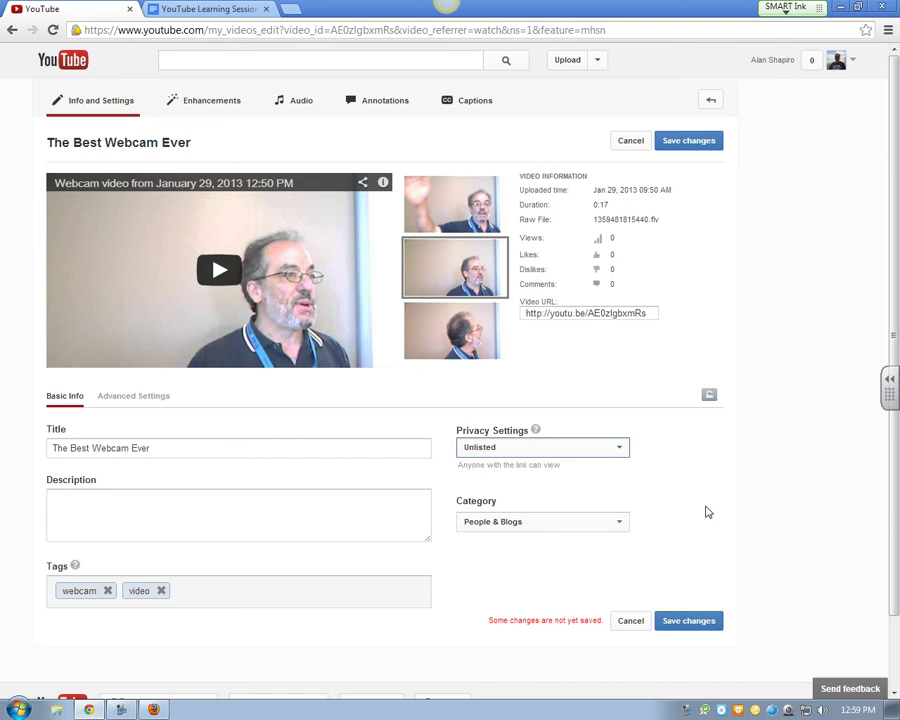
Set the webcam video's category to Education
click(620, 527)
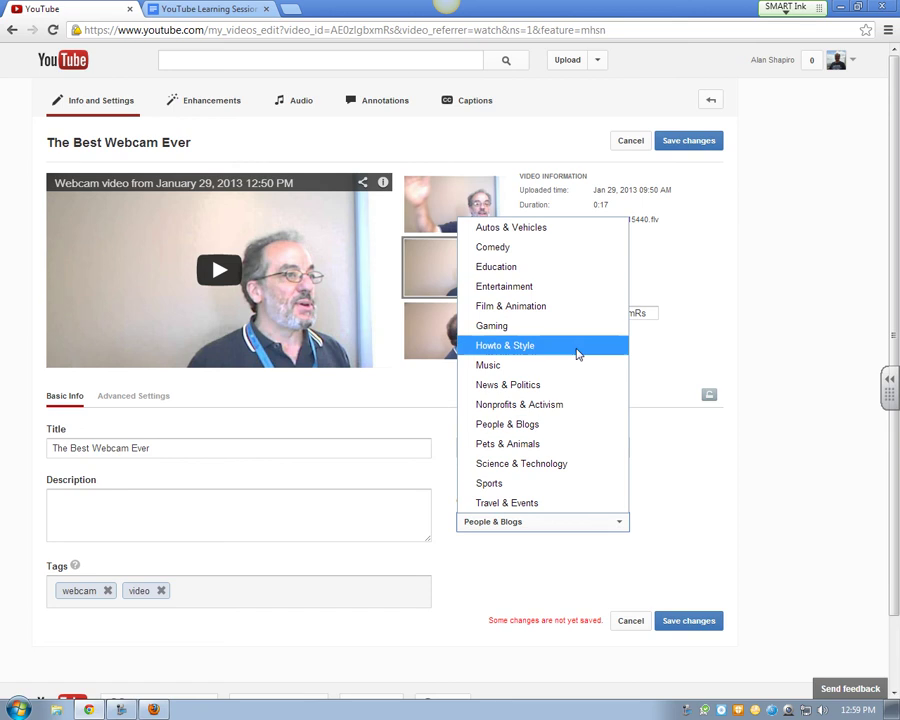
click(540, 268)
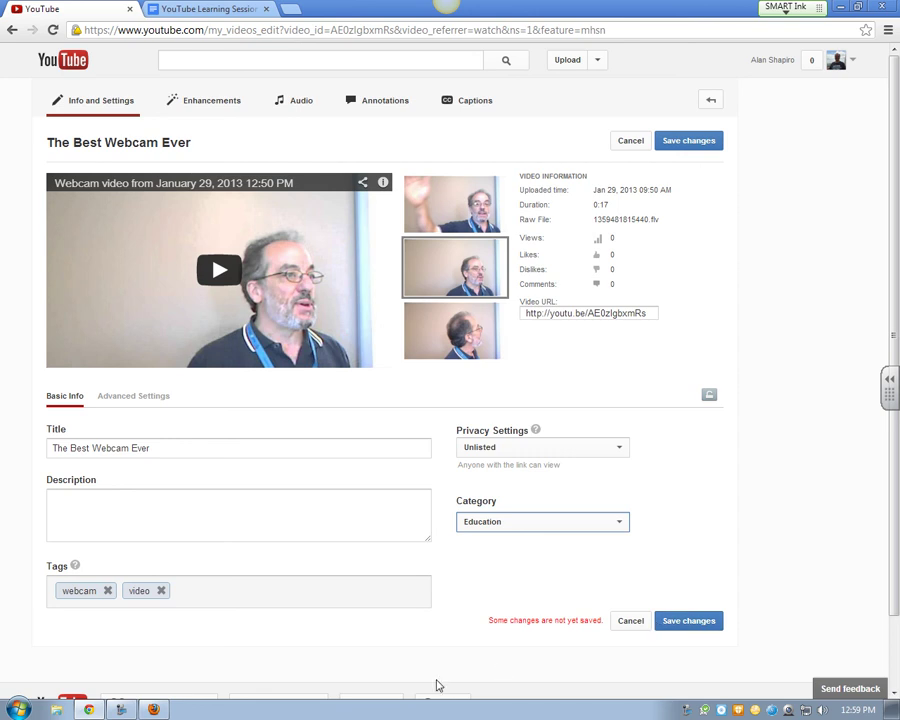
click(138, 396)
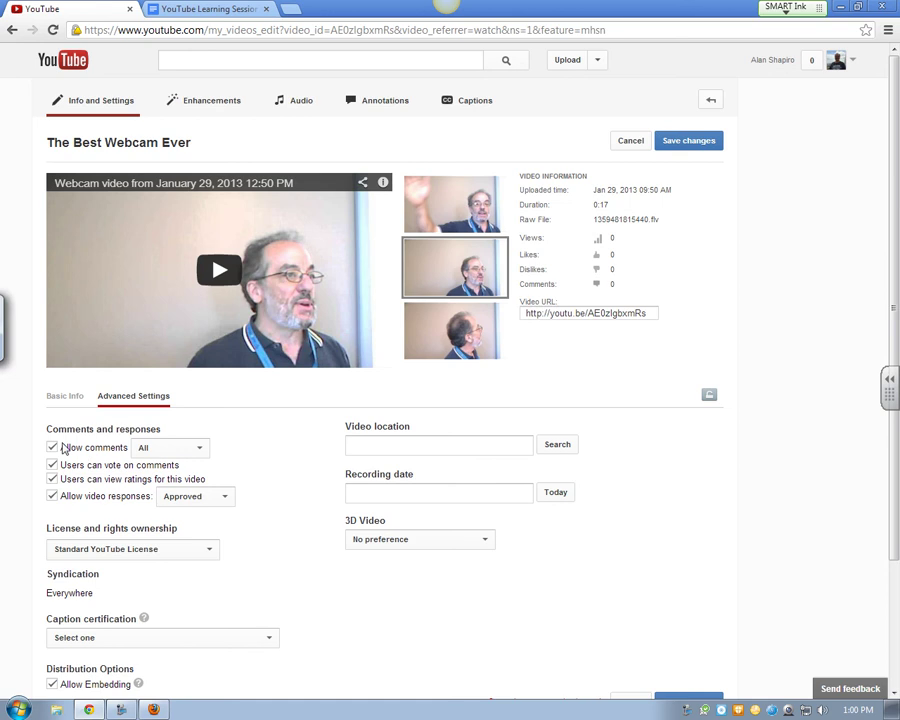
Turn off comments, comment voting, rating visibility and video responses in Advanced Settings
click(52, 449)
click(52, 465)
click(52, 479)
click(52, 496)
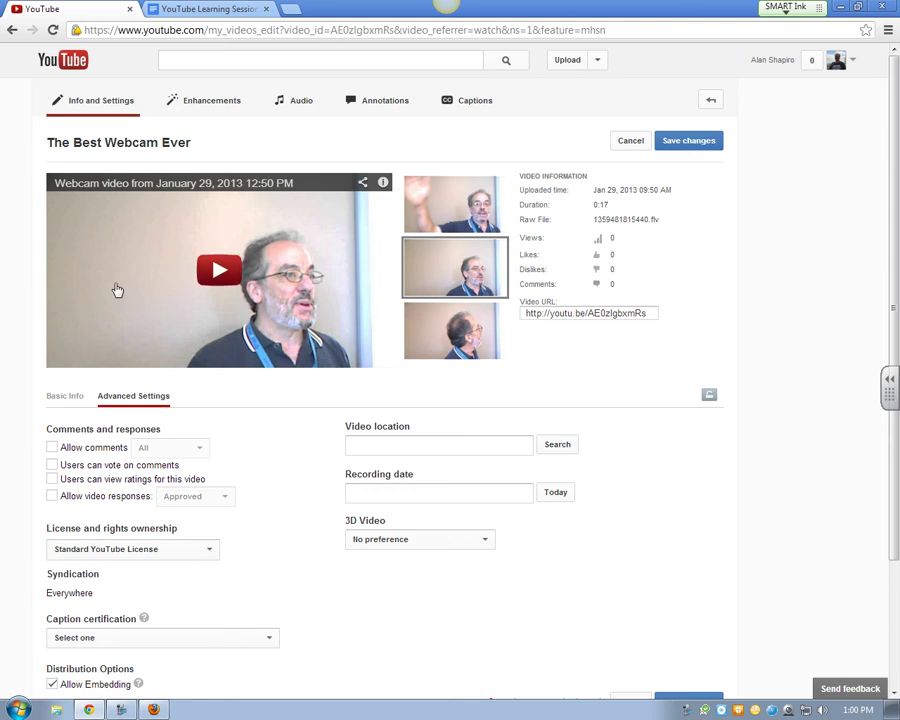
click(52, 447)
click(199, 451)
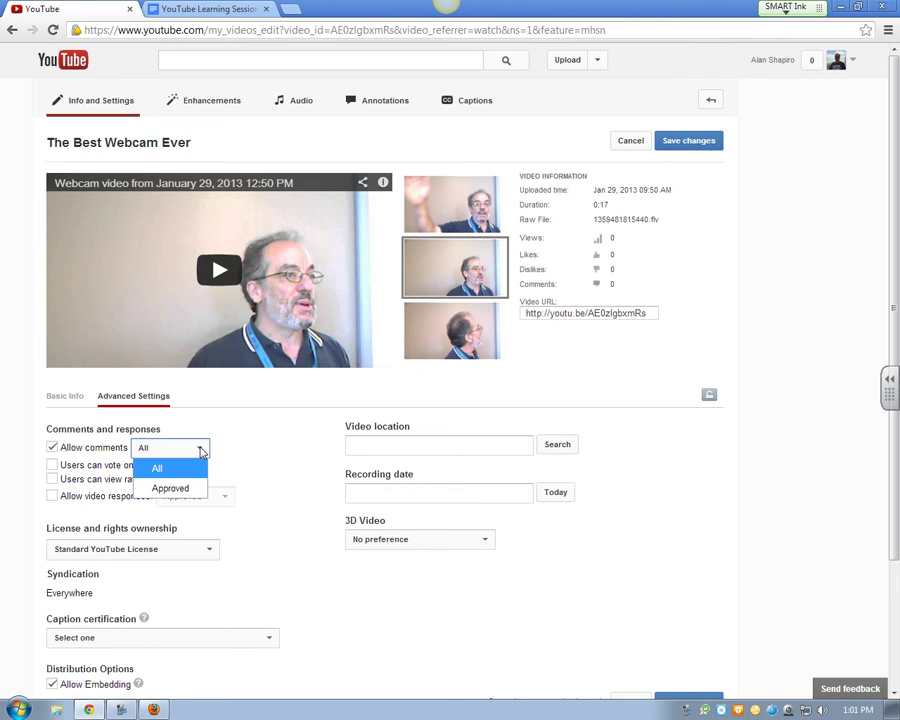
click(52, 447)
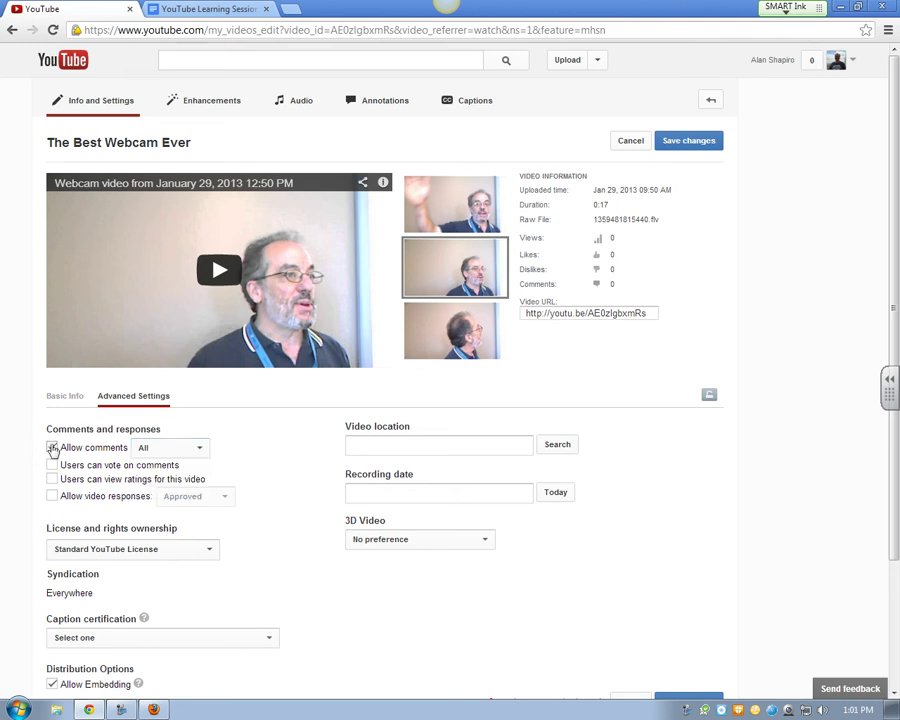
scroll(248, 506, down, 2)
click(211, 479)
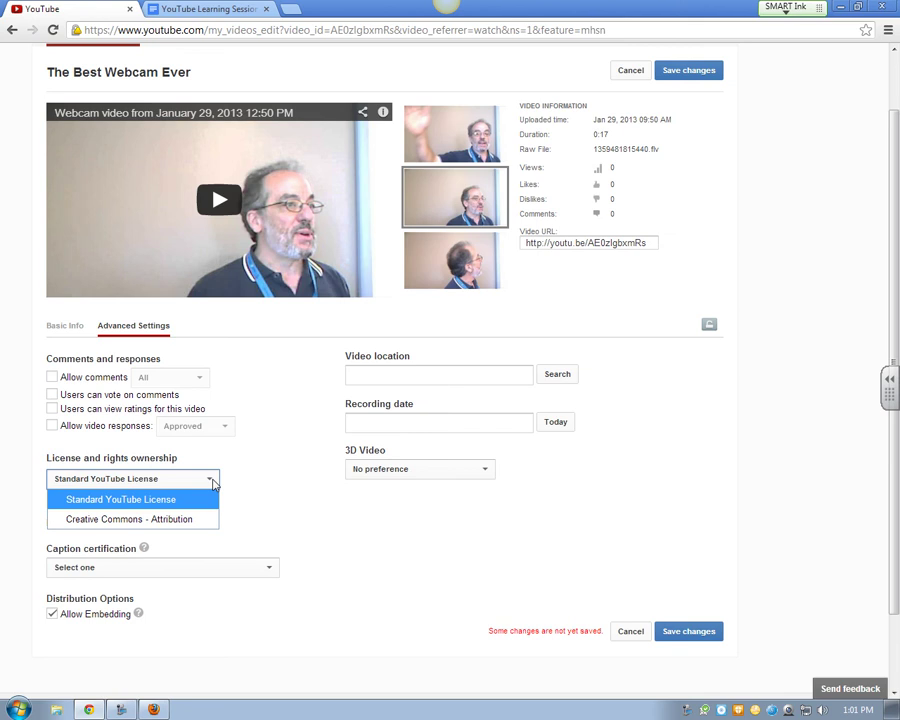
Keep the Standard YouTube License, leave caption certification unset, and save the changes
click(212, 482)
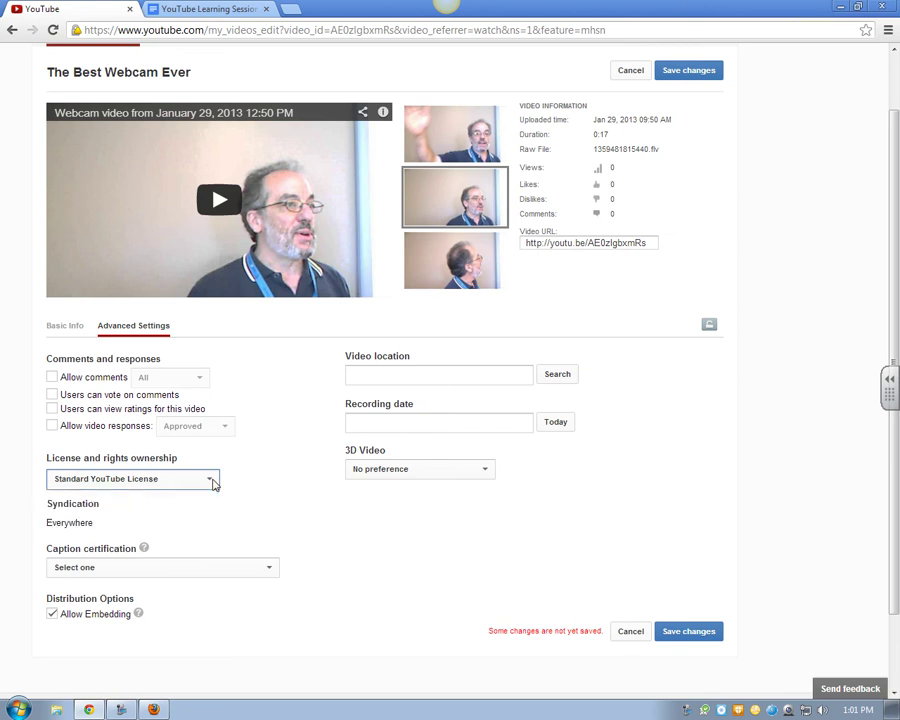
click(183, 568)
click(183, 569)
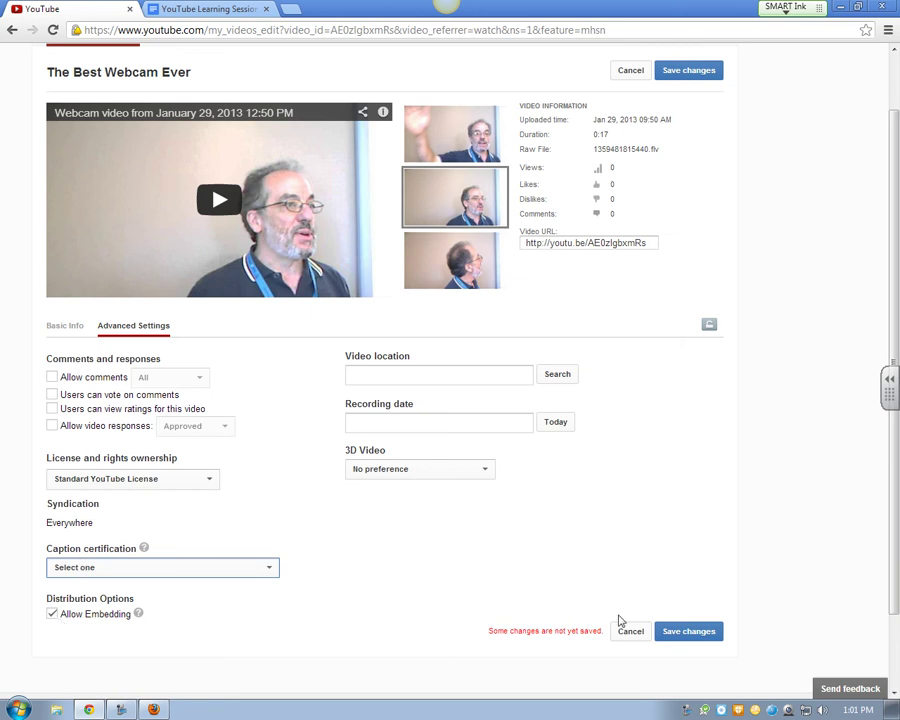
click(683, 632)
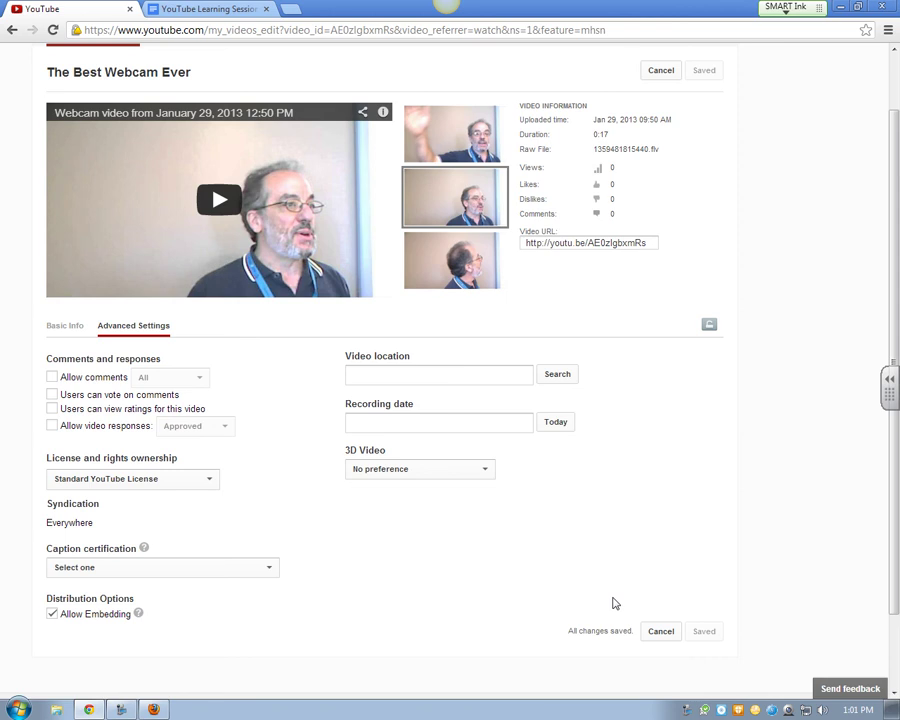
scroll(632, 498, up, 1)
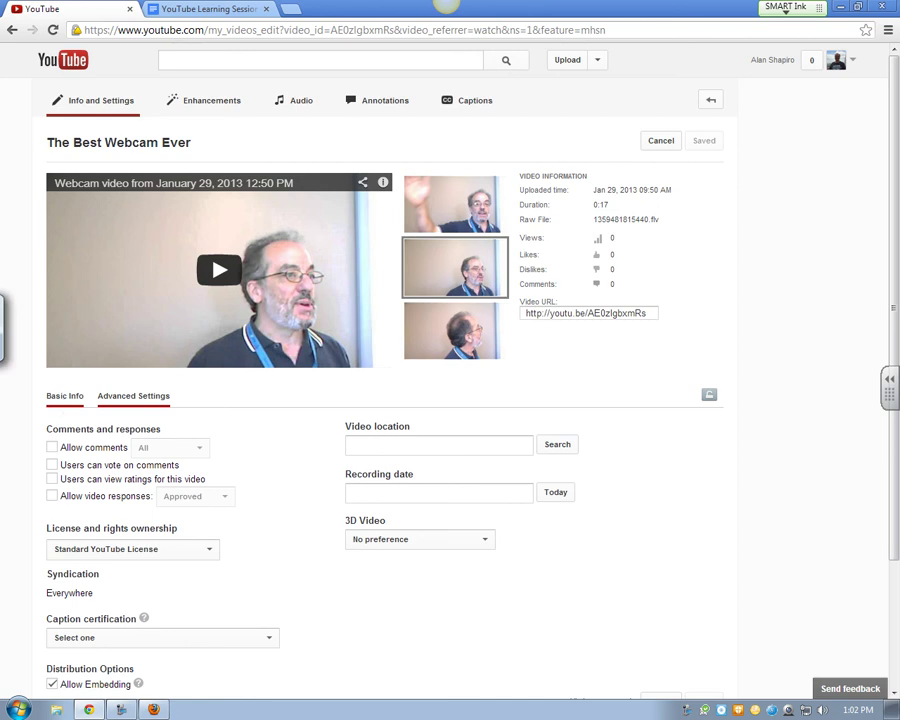
click(63, 396)
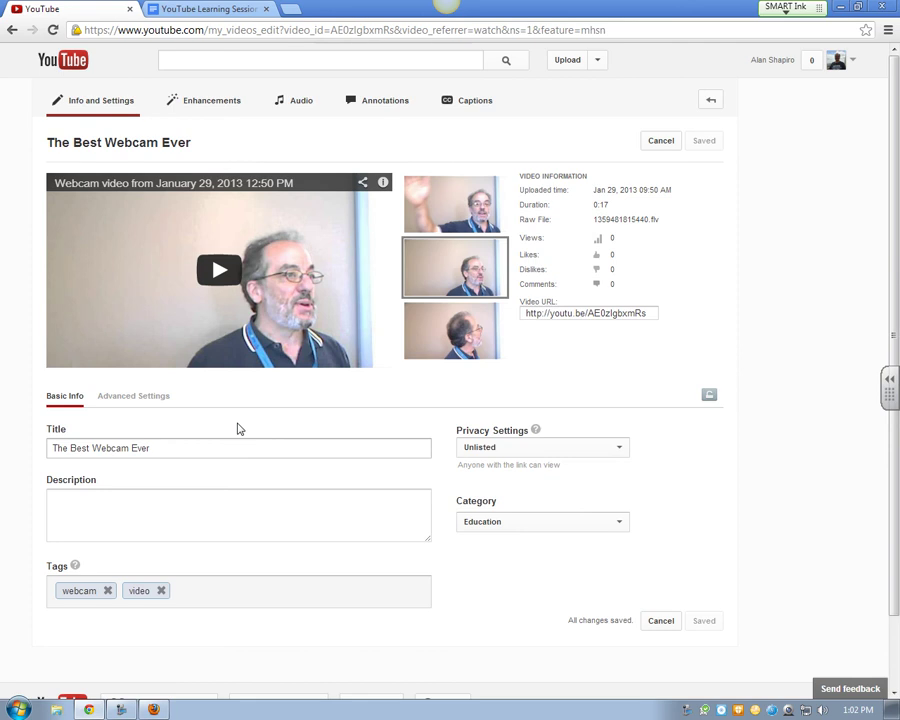
click(130, 396)
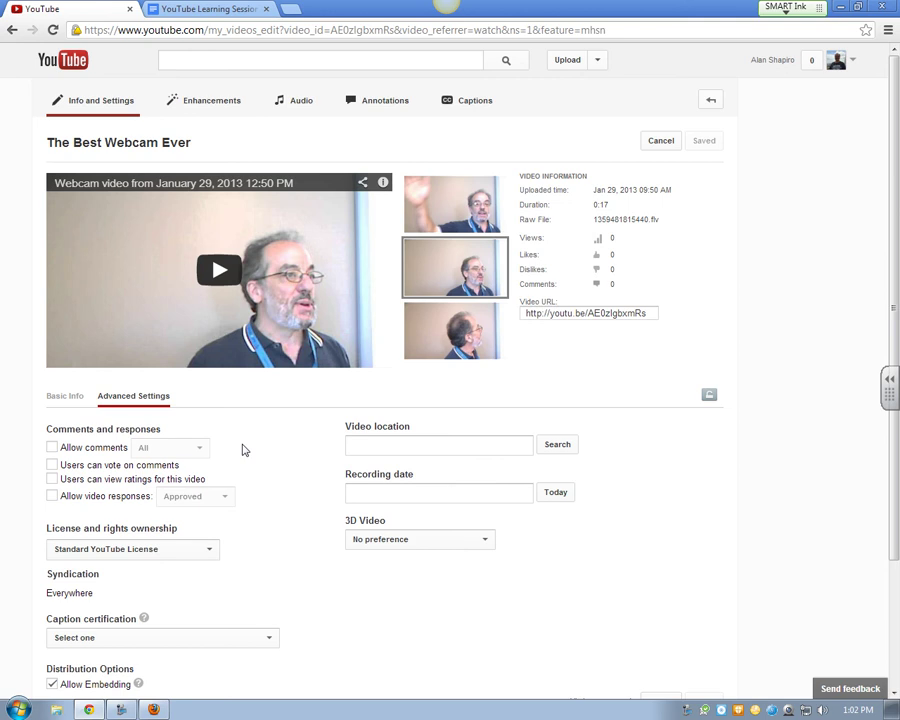
Apply Auto-fix to the webcam video and compare it against the original
click(195, 111)
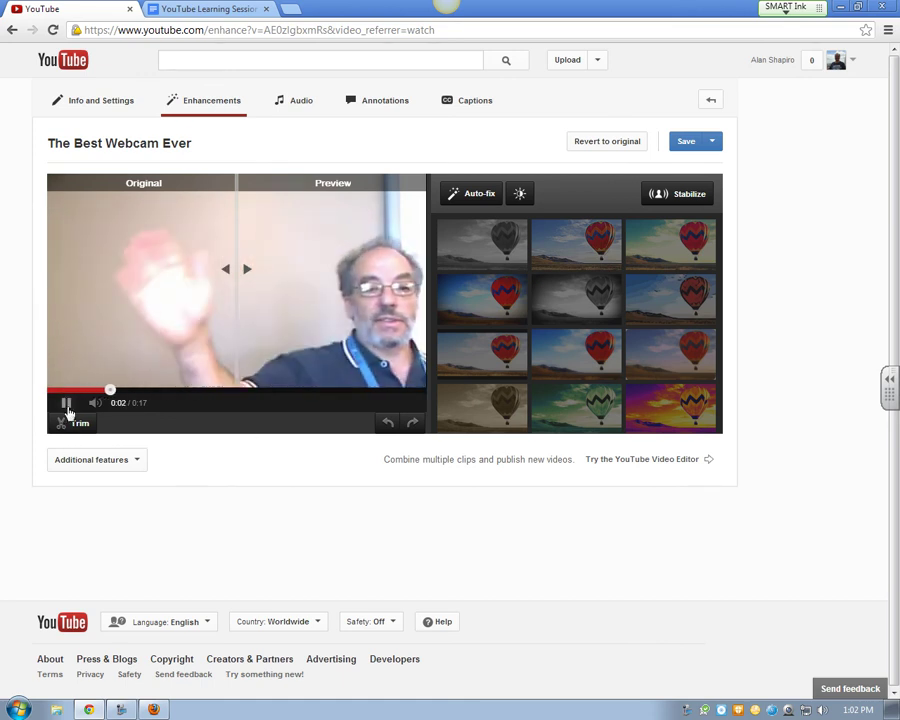
click(66, 403)
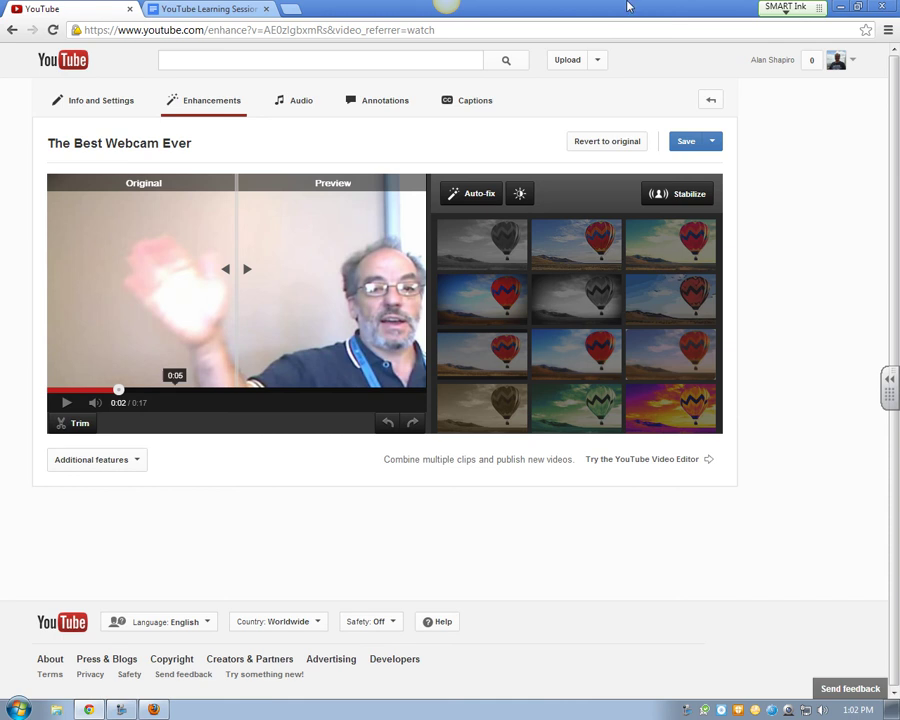
click(478, 197)
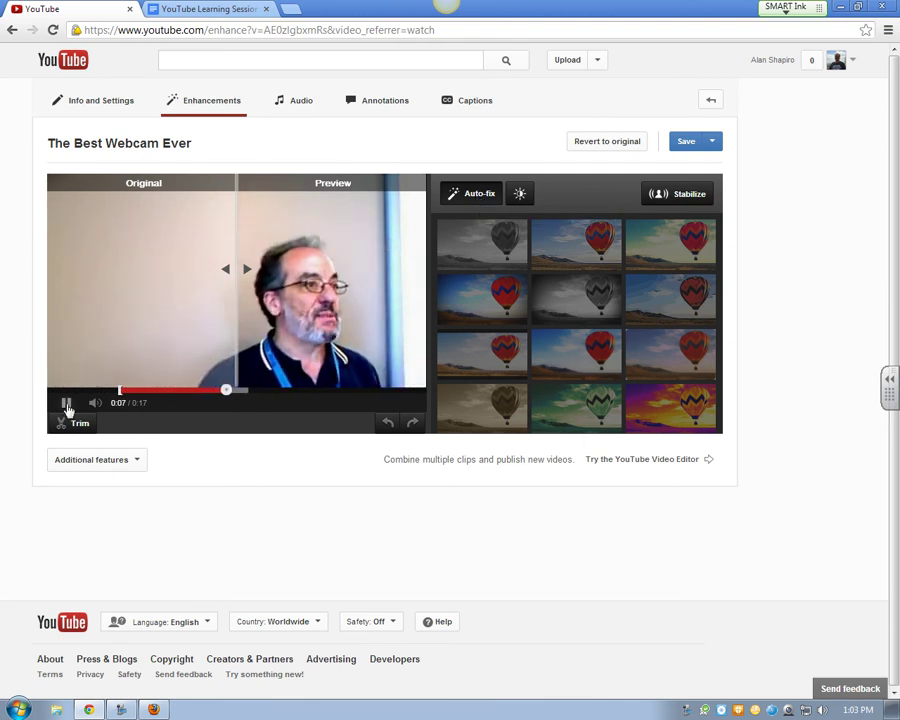
click(66, 404)
mouse_move(235, 298)
mouse_down()
mouse_move(135, 305)
mouse_move(348, 307)
mouse_move(178, 305)
mouse_move(220, 305)
mouse_up()
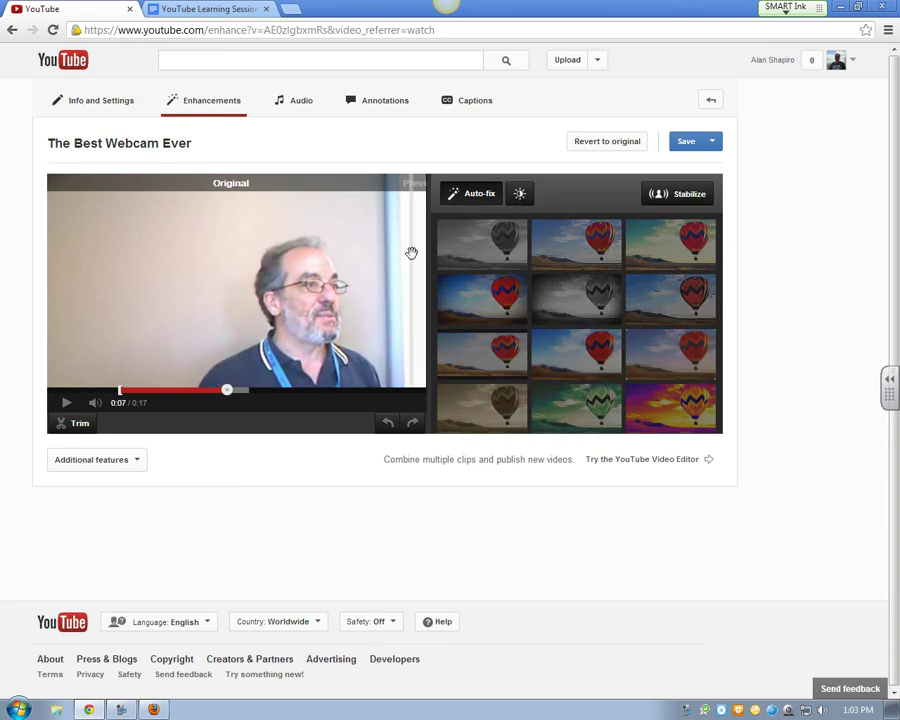
Try extra Fill Light in fine-tune, then return to the Auto-fix result
click(519, 197)
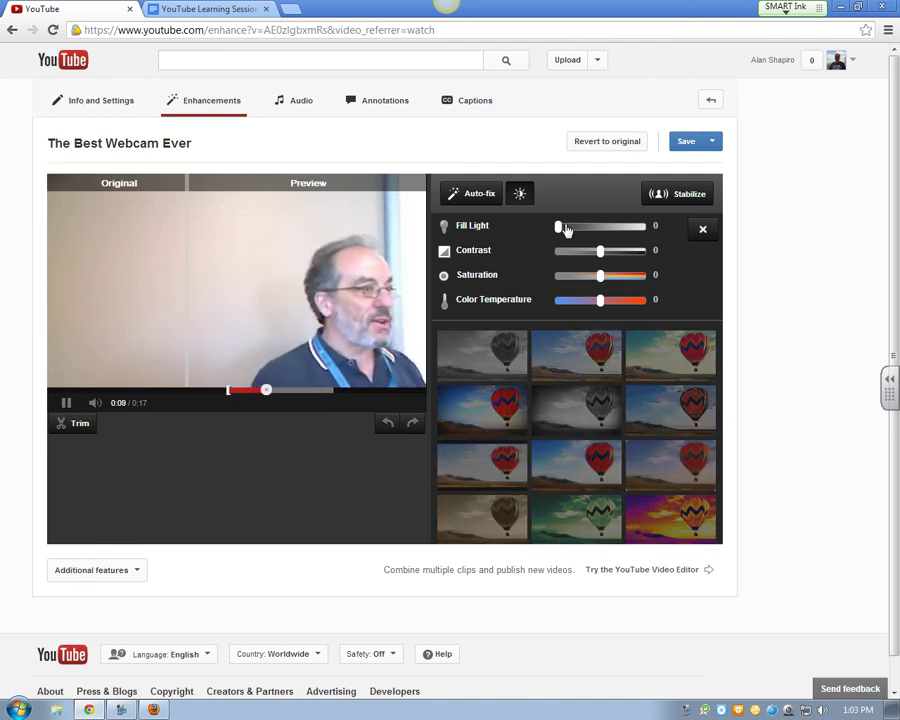
drag(560, 227, 592, 227)
click(466, 194)
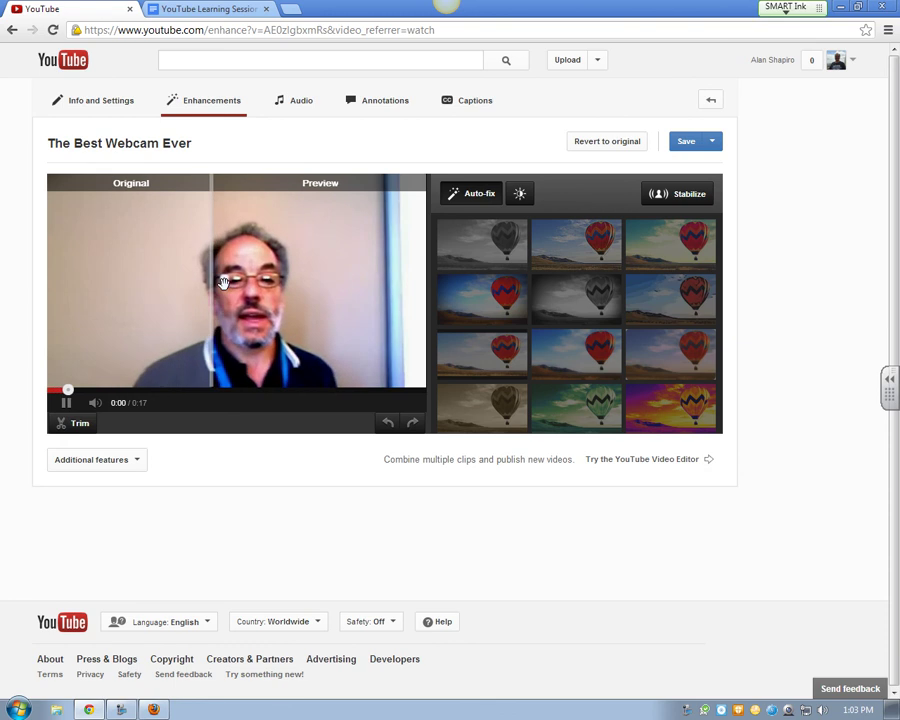
click(64, 404)
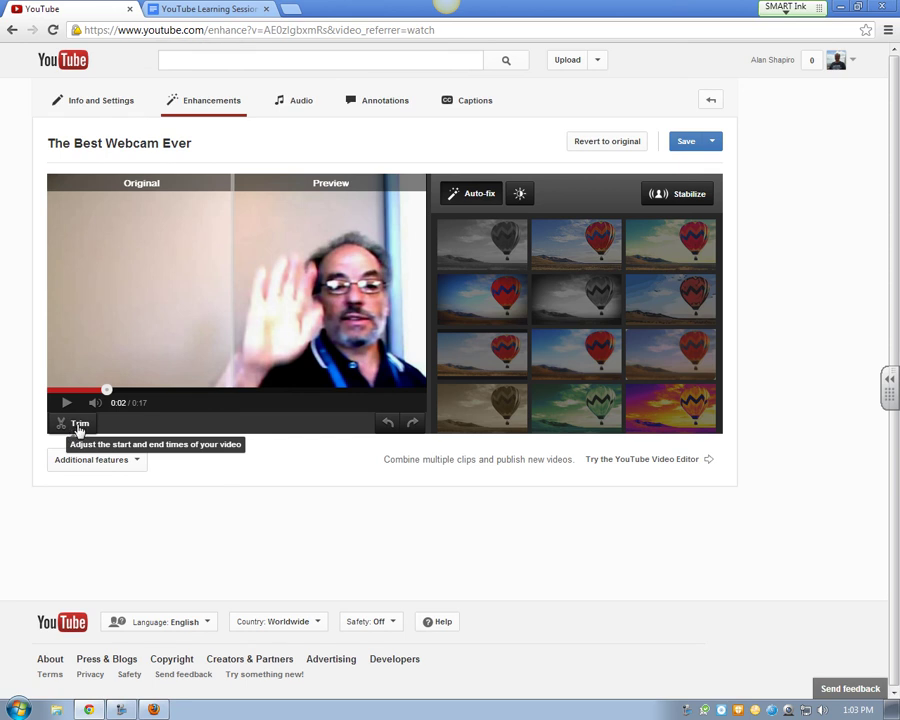
Trim the clip start forward, first to 0:02.6 and then to 0:05.1
click(79, 425)
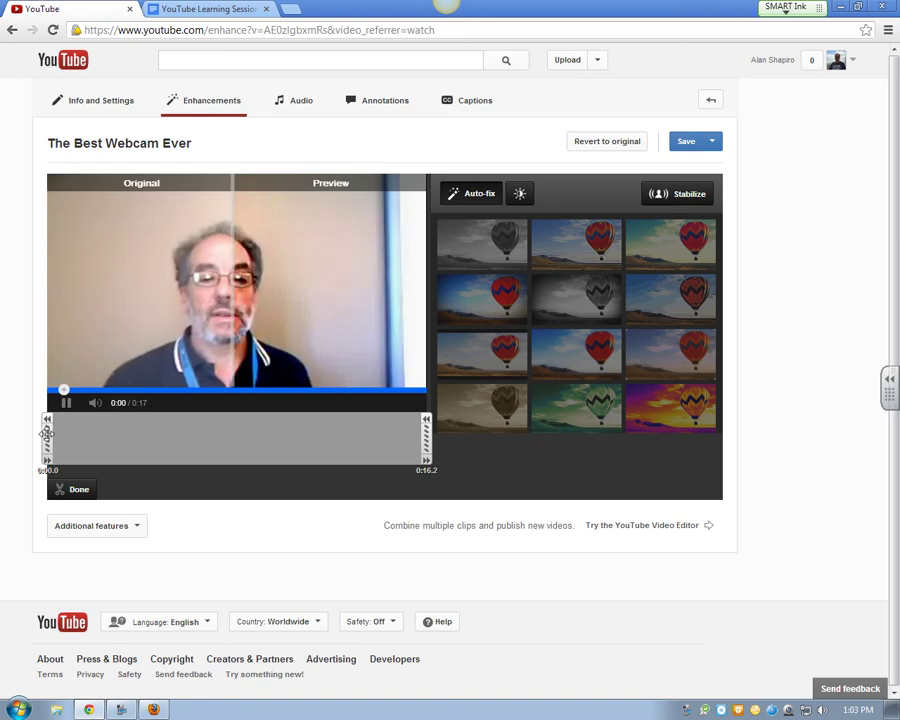
drag(47, 440, 106, 440)
click(85, 488)
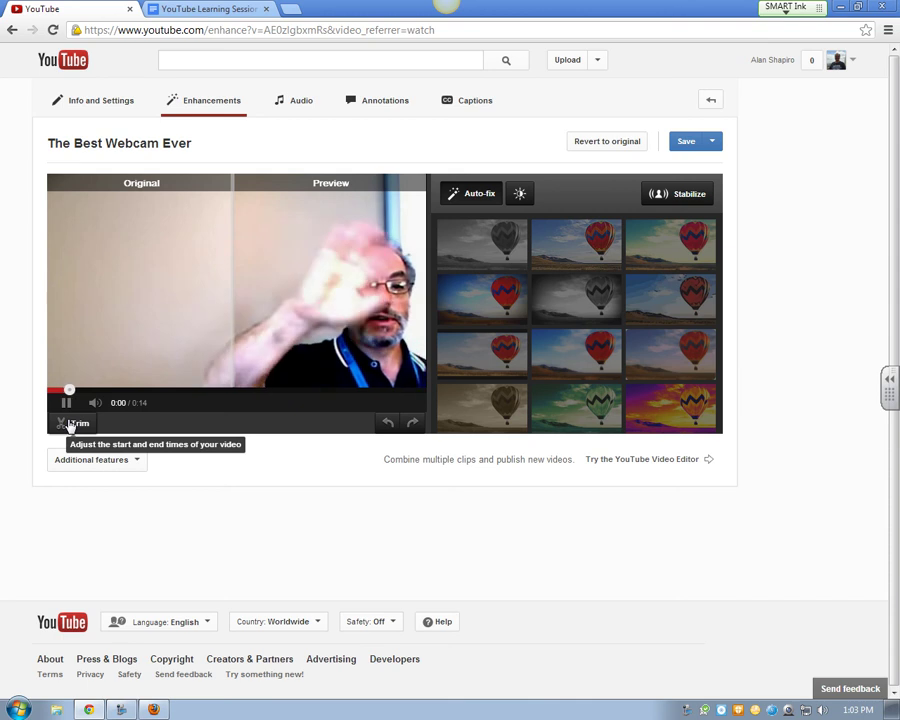
click(72, 424)
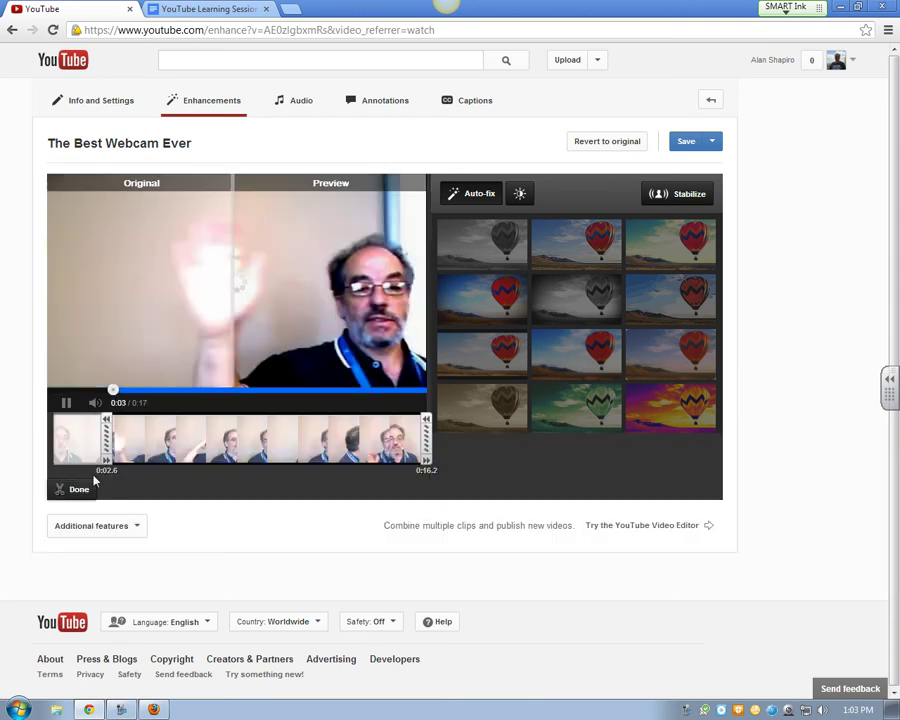
drag(106, 437, 163, 437)
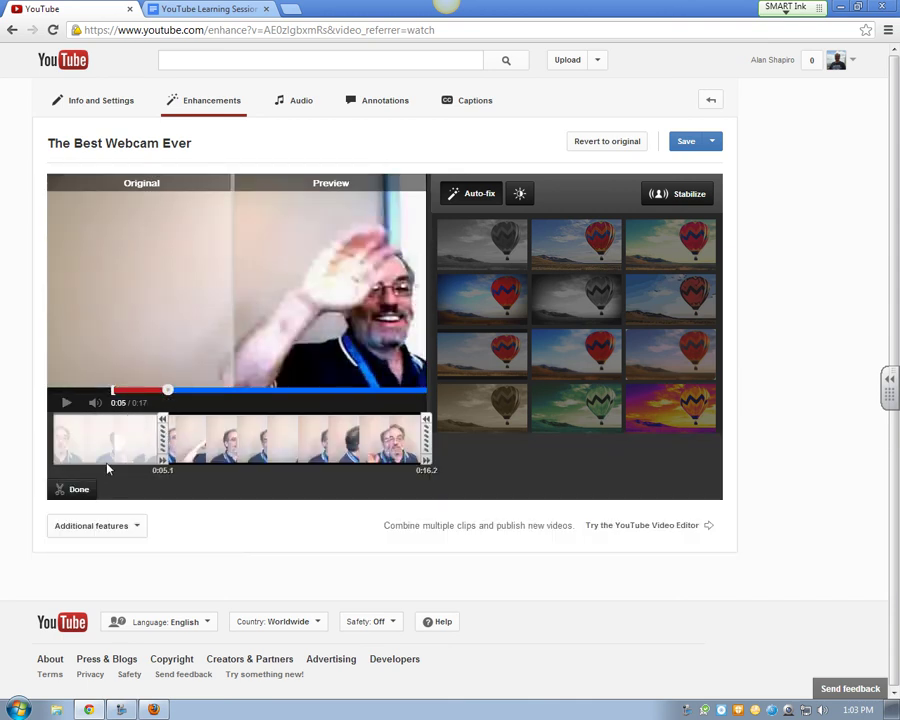
click(74, 491)
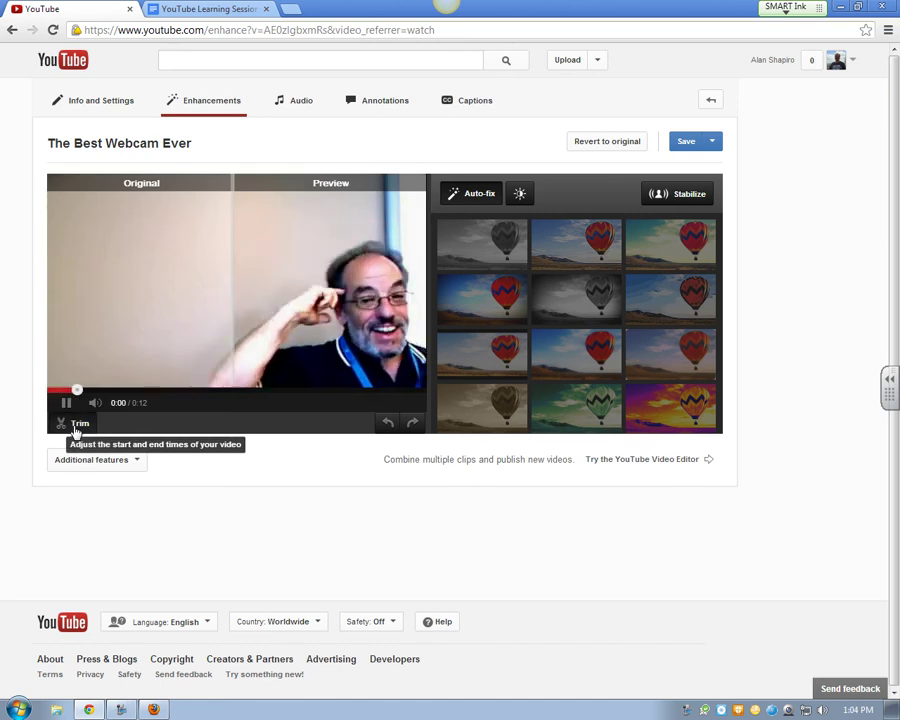
Re-trim the clip to start near the beginning and end at 0:15.4
click(75, 428)
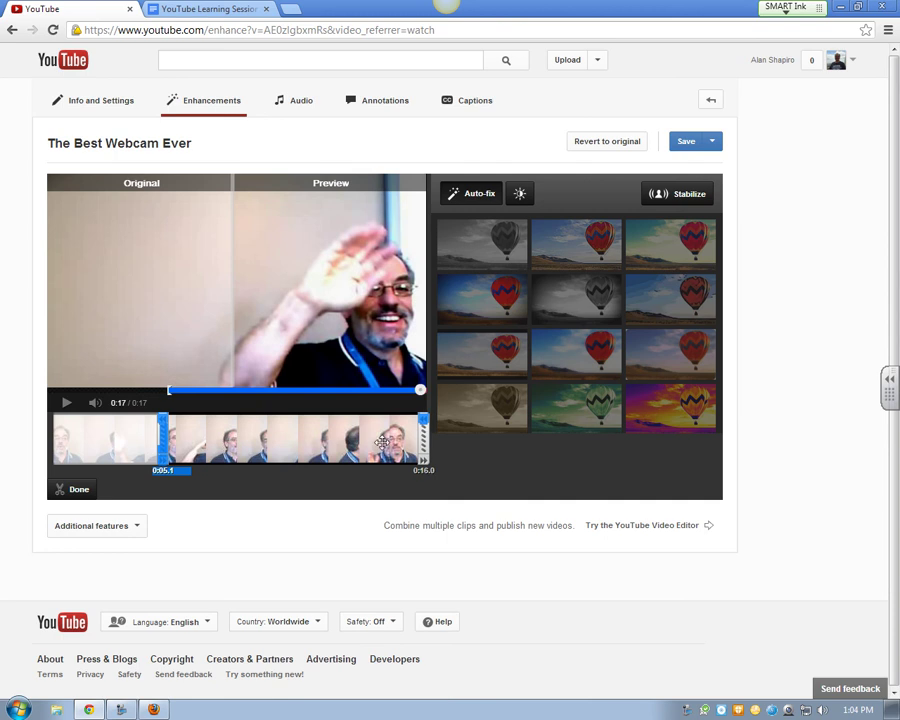
drag(426, 440, 352, 445)
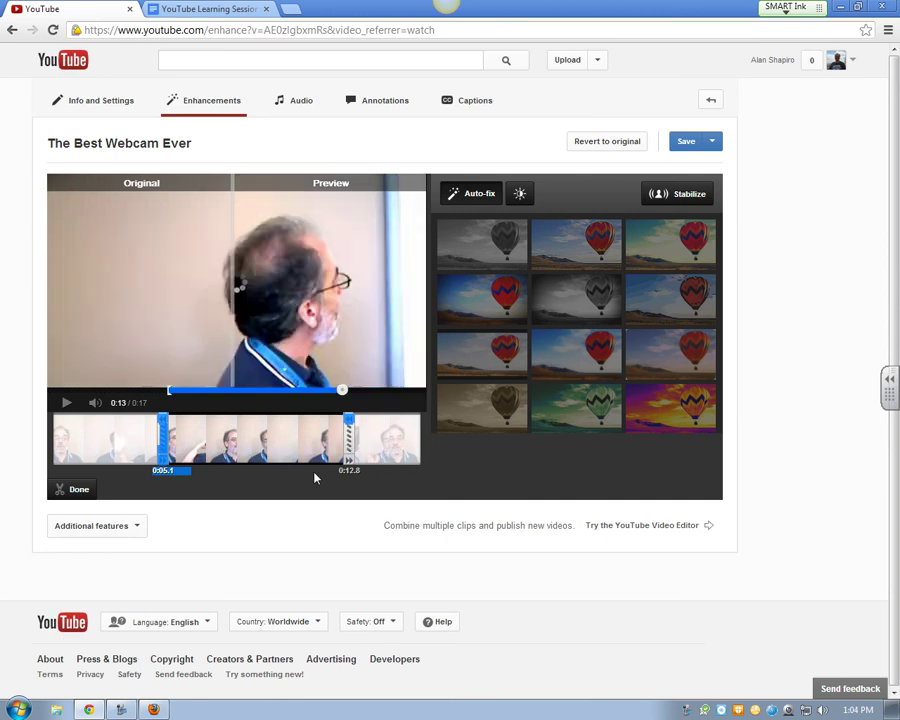
drag(163, 440, 48, 445)
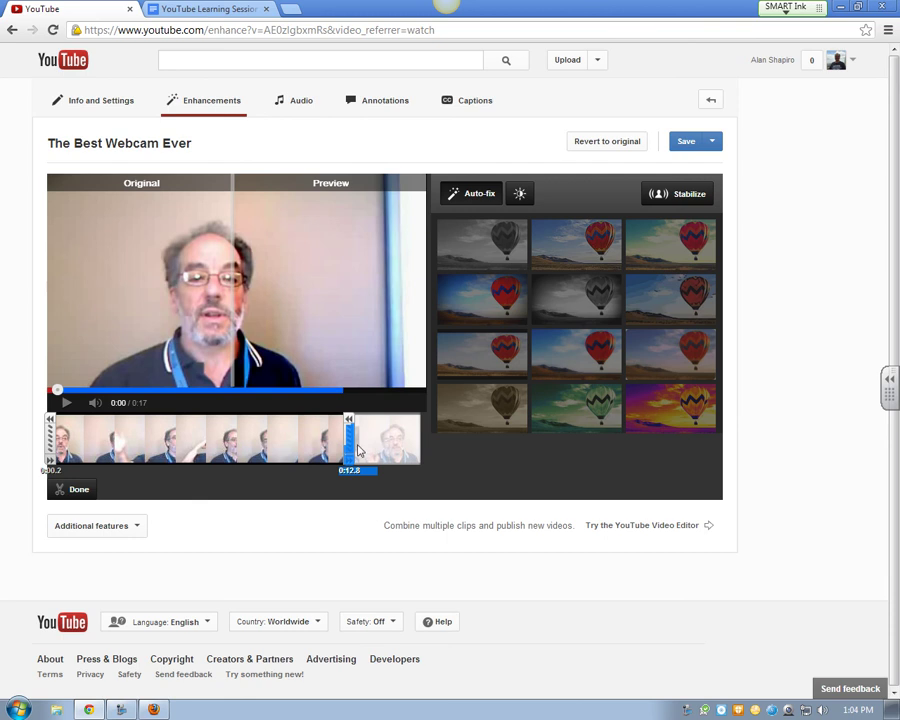
drag(348, 440, 407, 440)
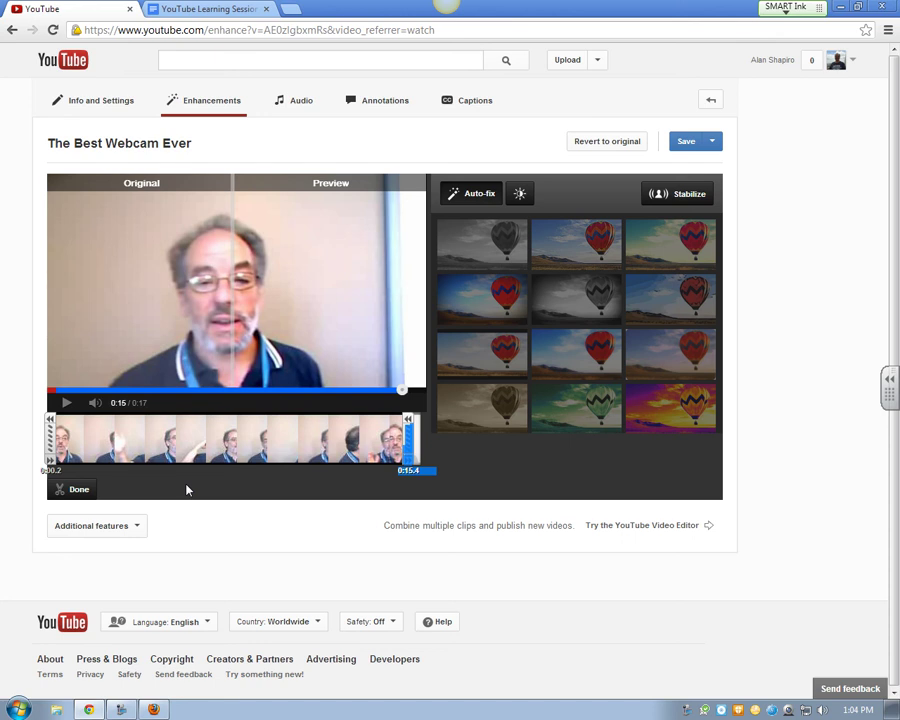
click(70, 489)
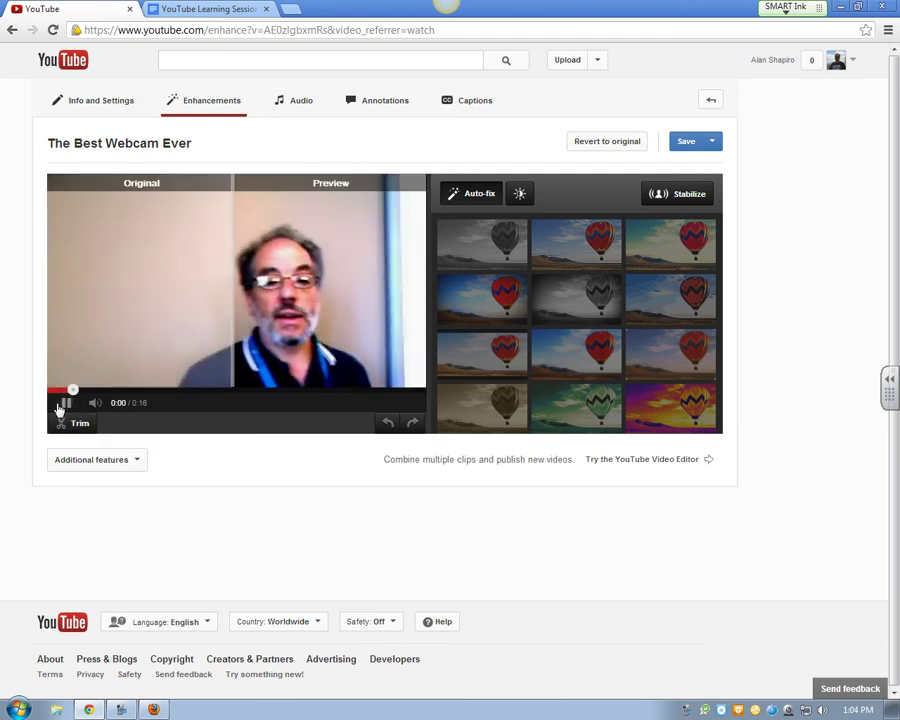
click(62, 403)
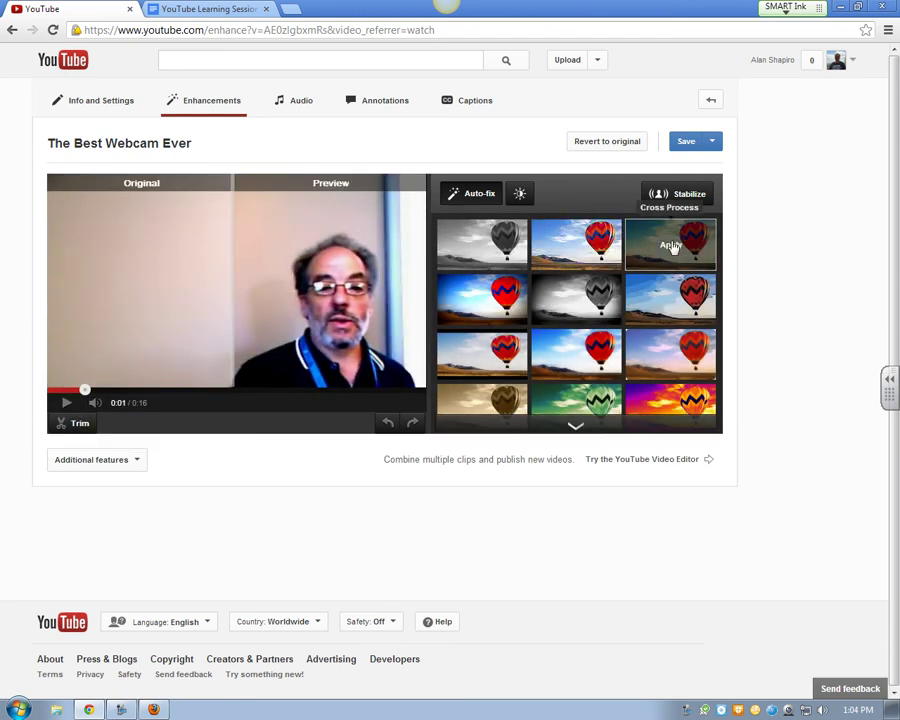
Apply the blue Satellite filter to the webcam clip's preview
click(575, 425)
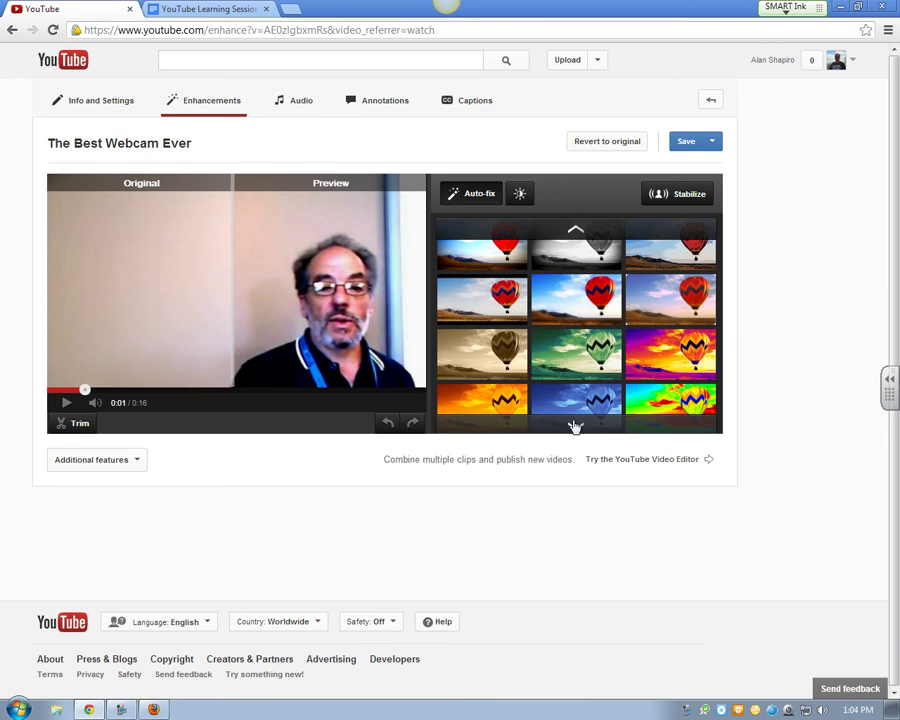
click(575, 425)
click(595, 370)
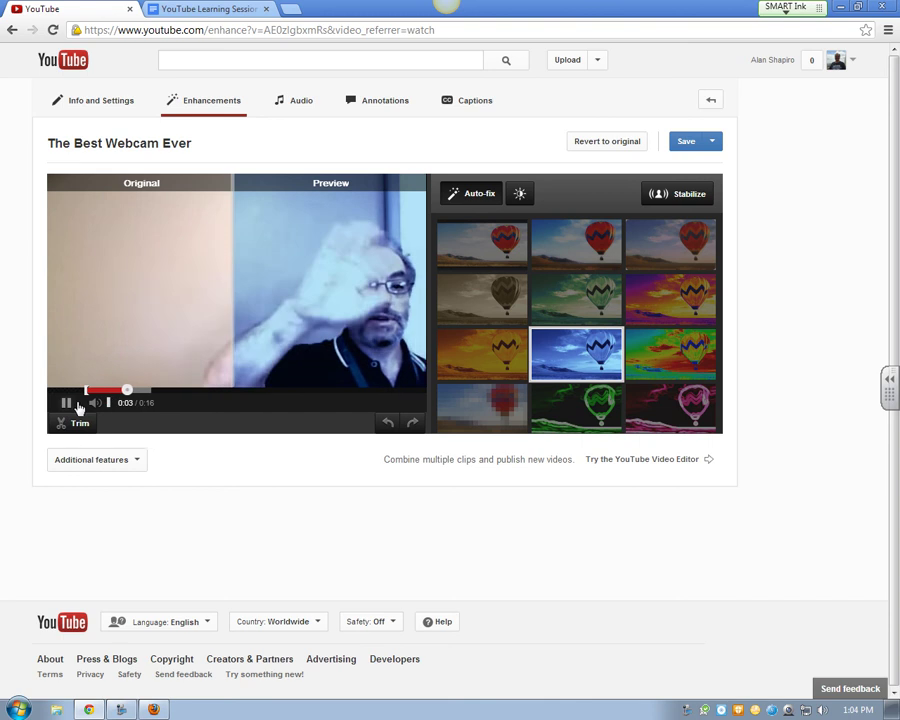
click(66, 403)
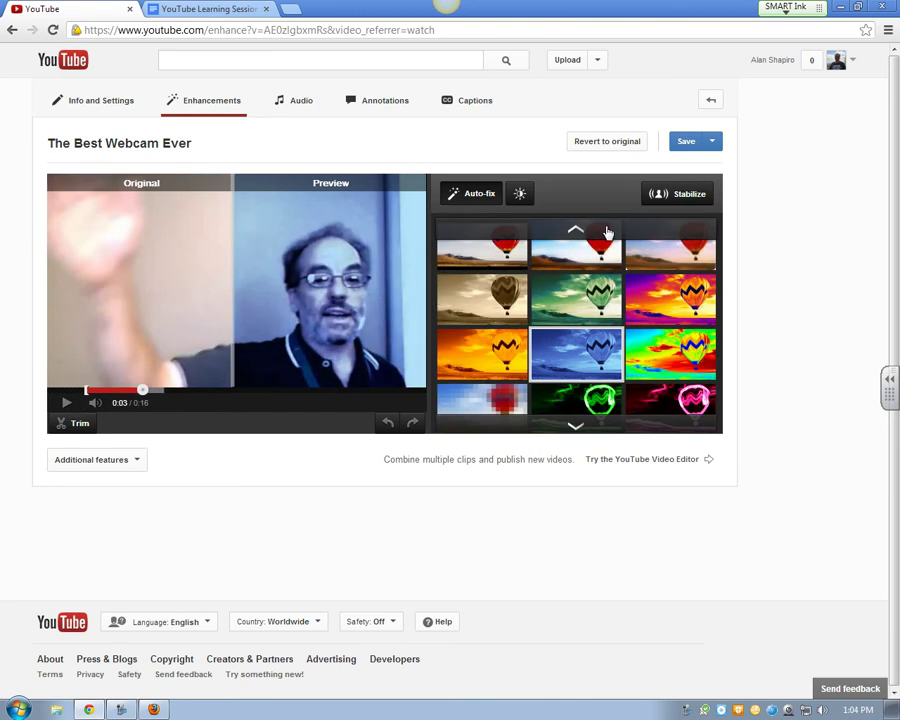
click(715, 145)
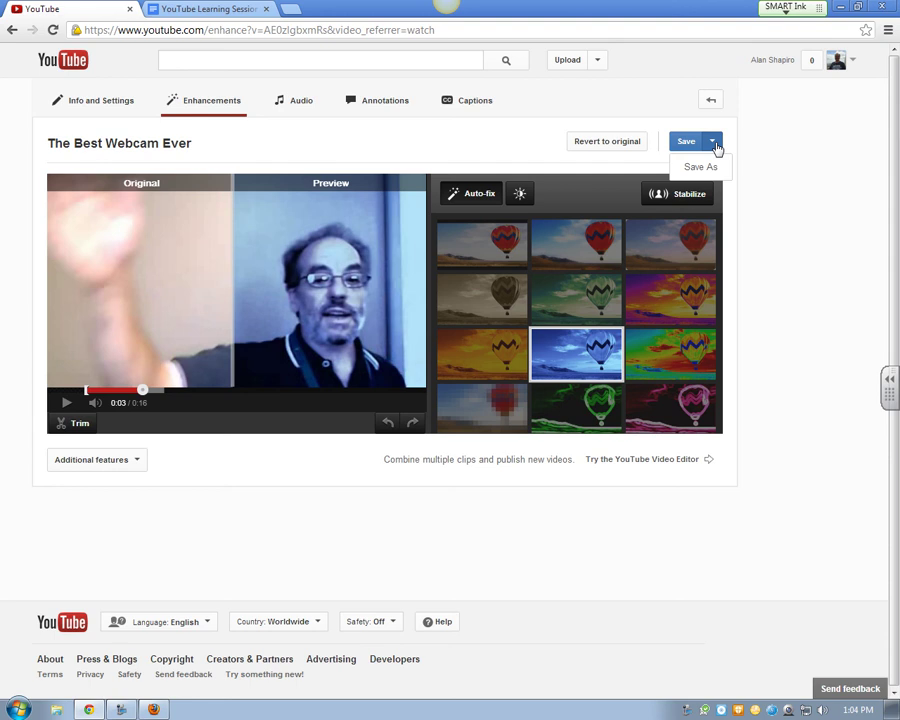
Revert the webcam clip to the original, removing the blue filter
click(599, 146)
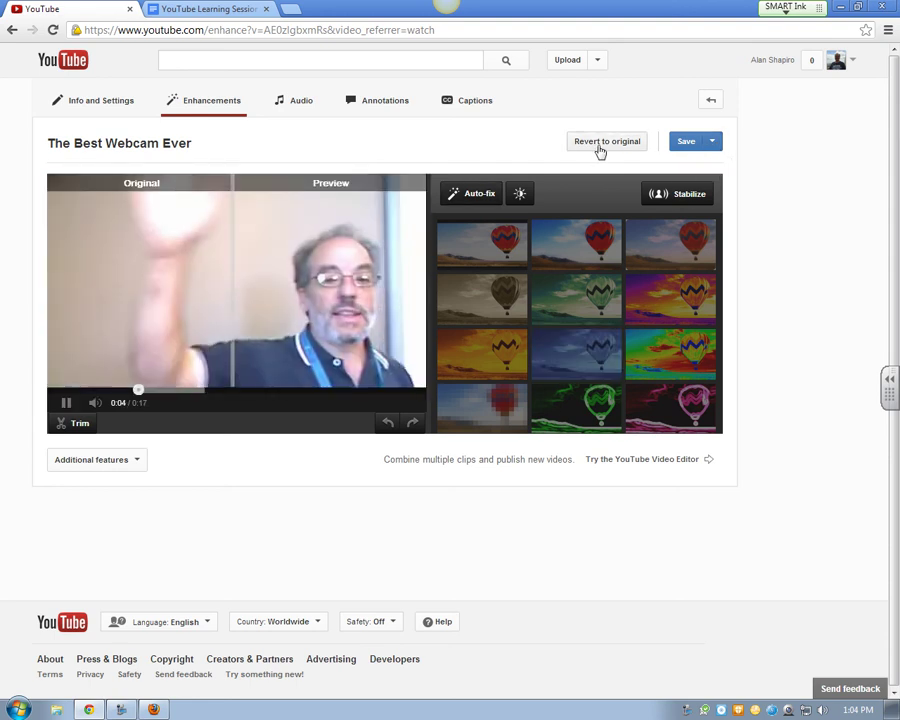
click(66, 402)
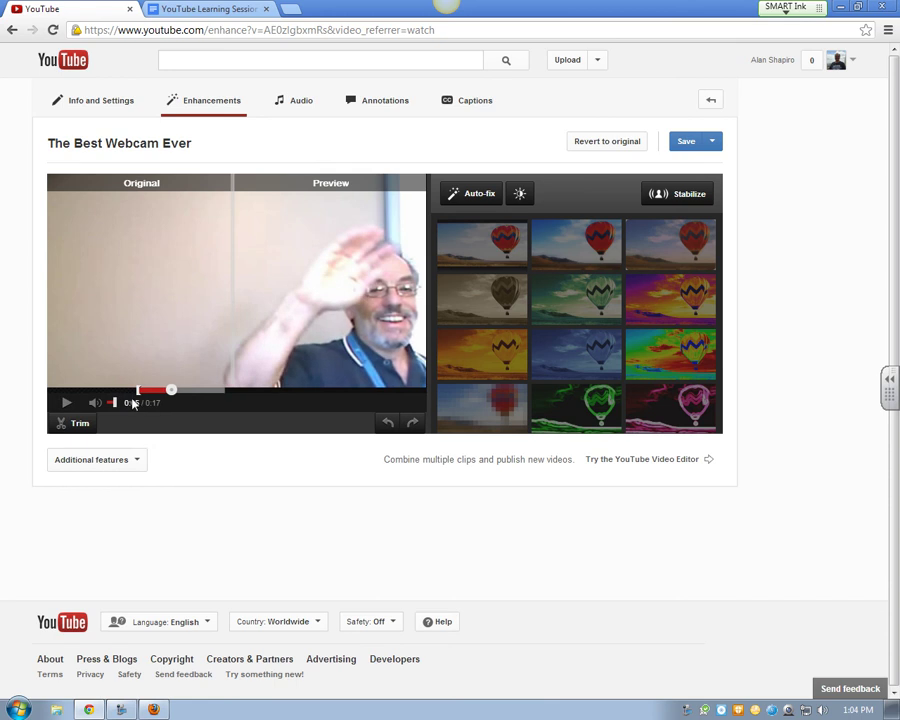
click(478, 204)
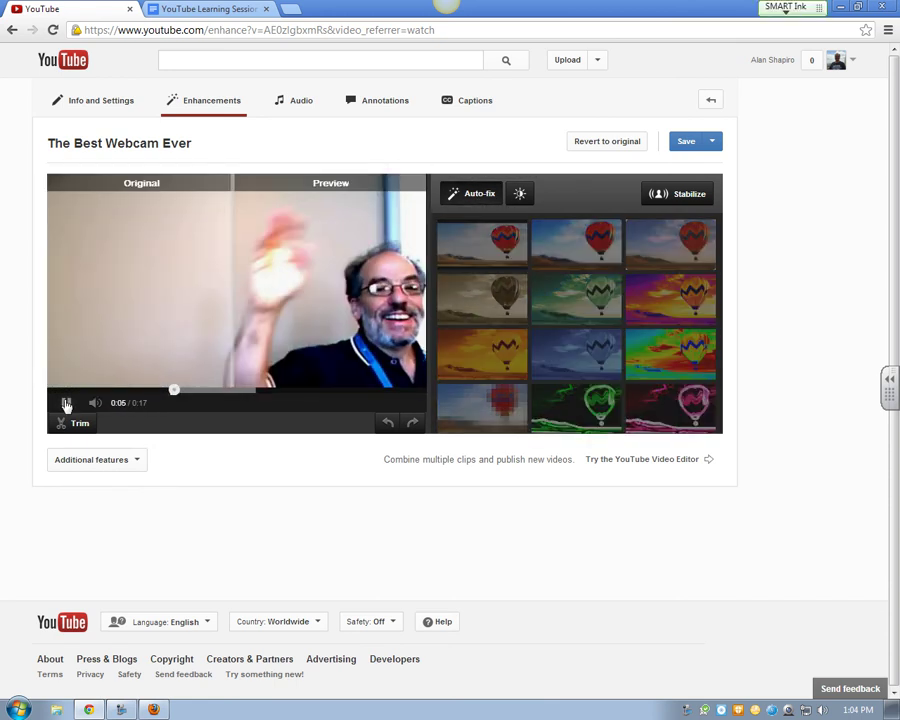
click(66, 402)
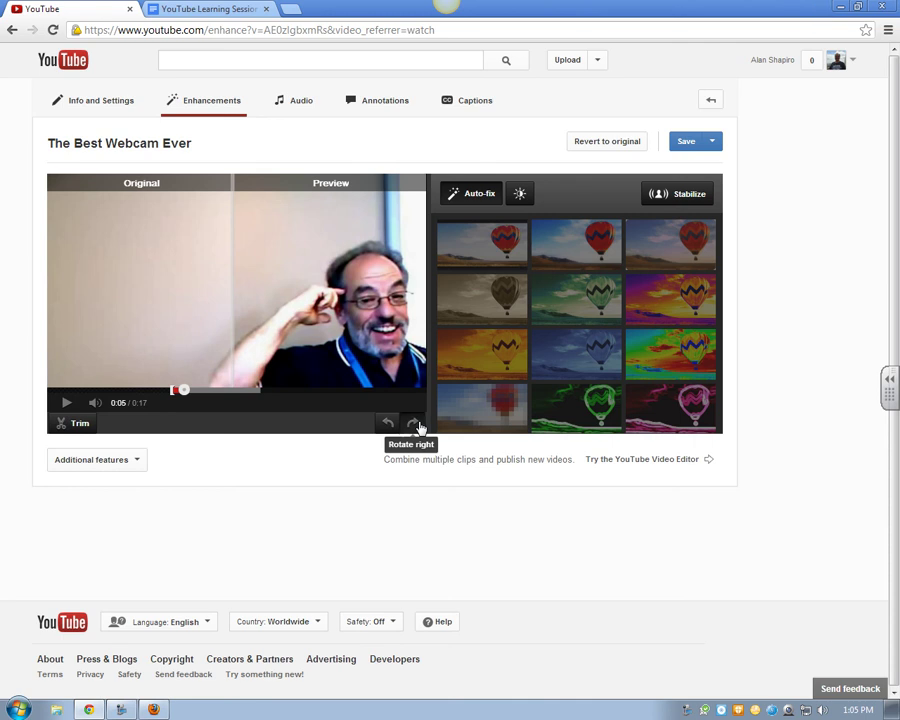
click(414, 424)
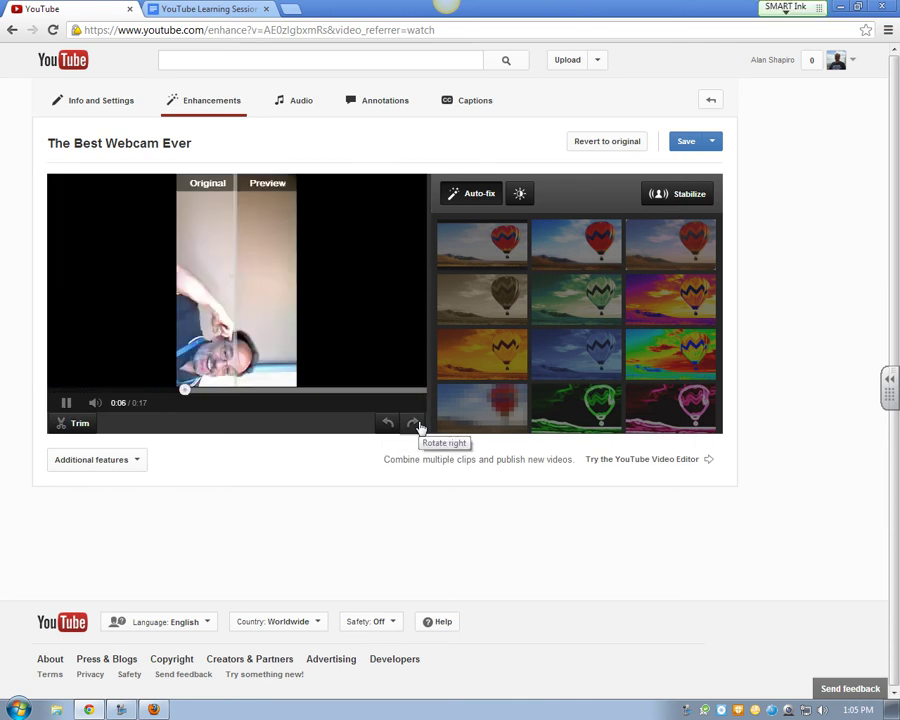
click(416, 425)
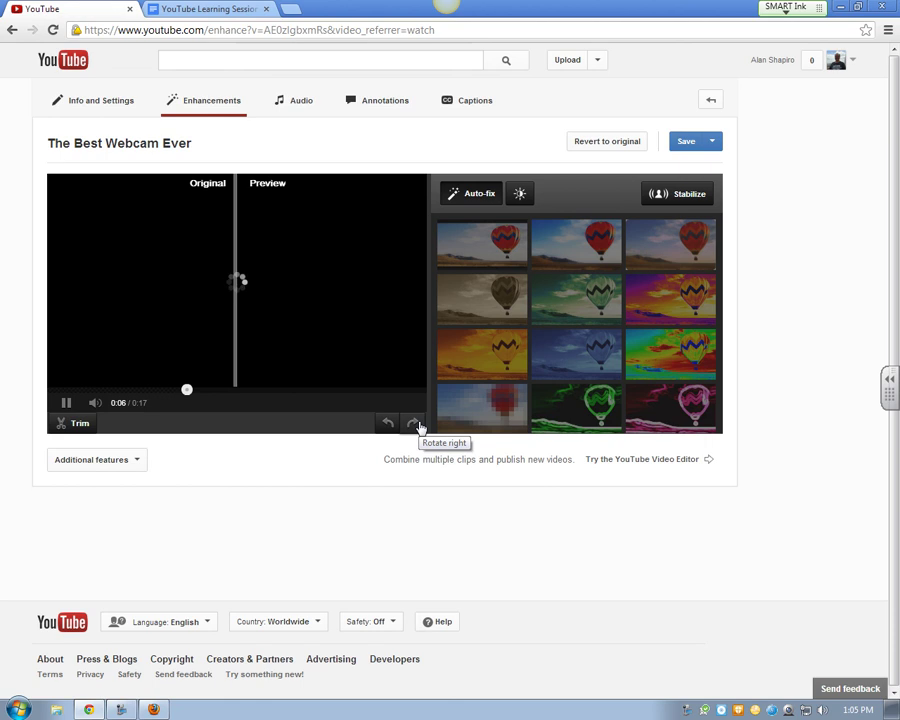
click(418, 427)
click(414, 425)
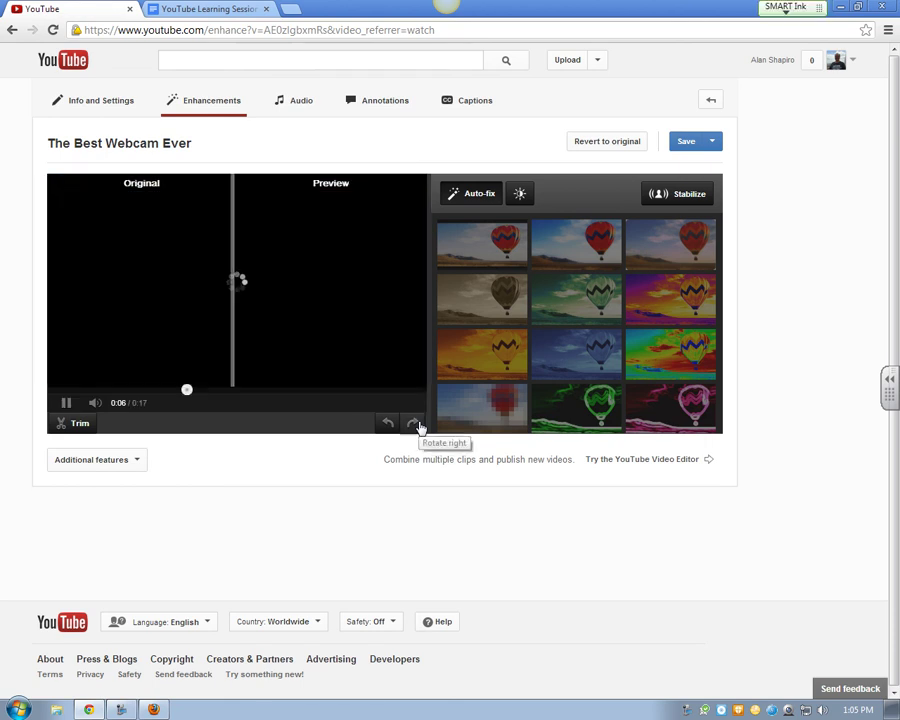
click(410, 426)
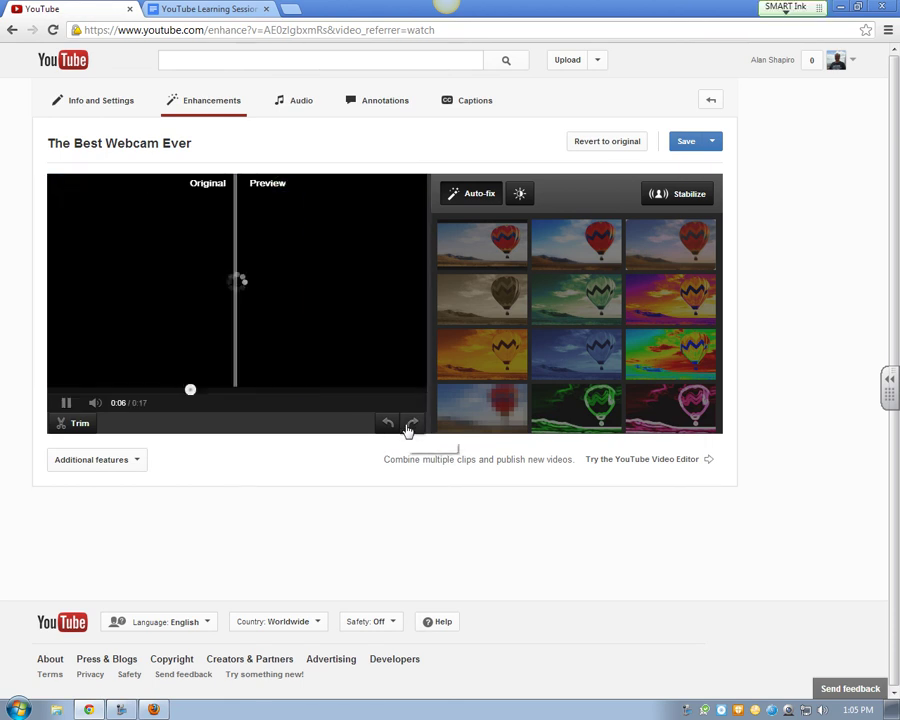
click(68, 403)
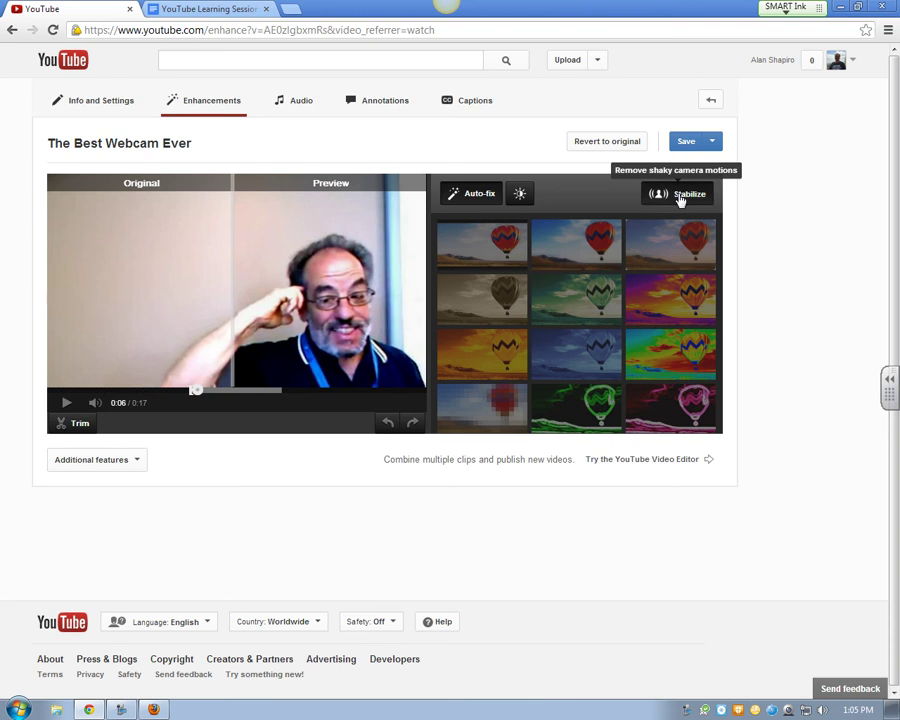
Stabilize the webcam clip and compare it with the original from 0:04
click(679, 195)
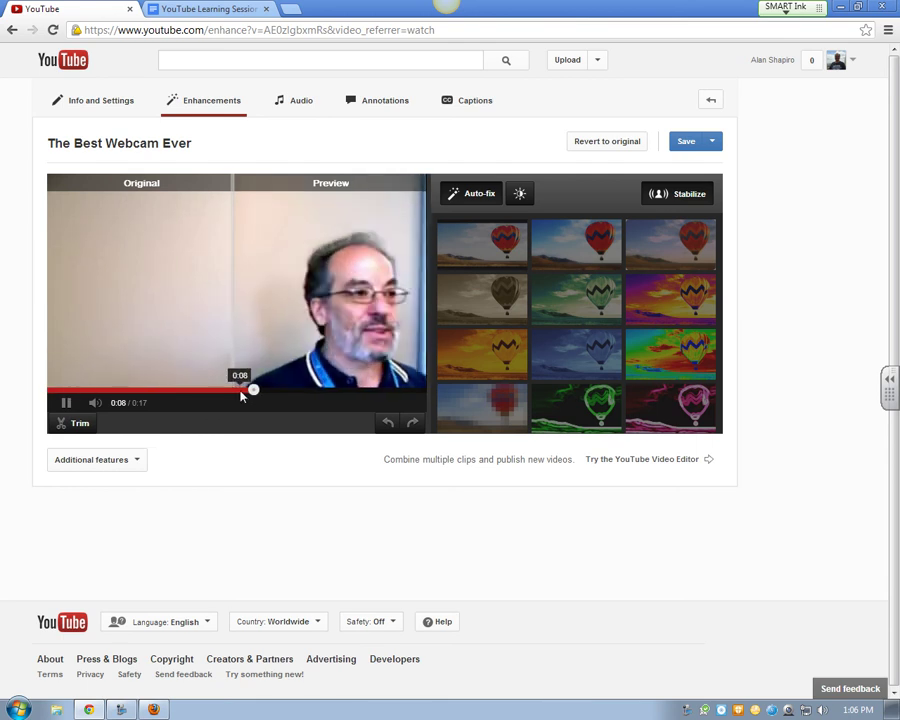
drag(235, 366, 371, 350)
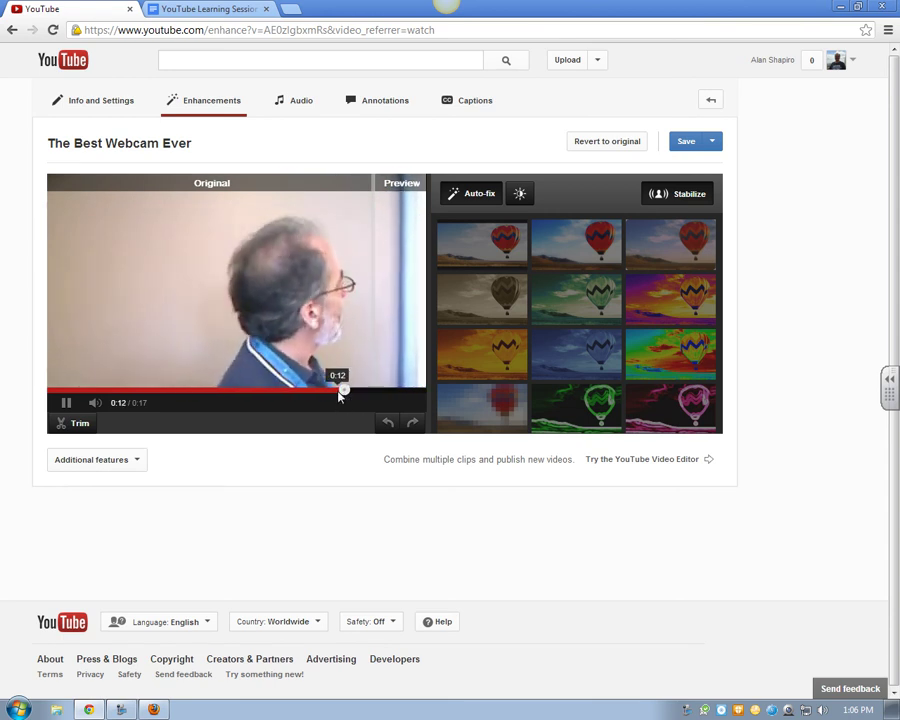
drag(337, 389, 137, 389)
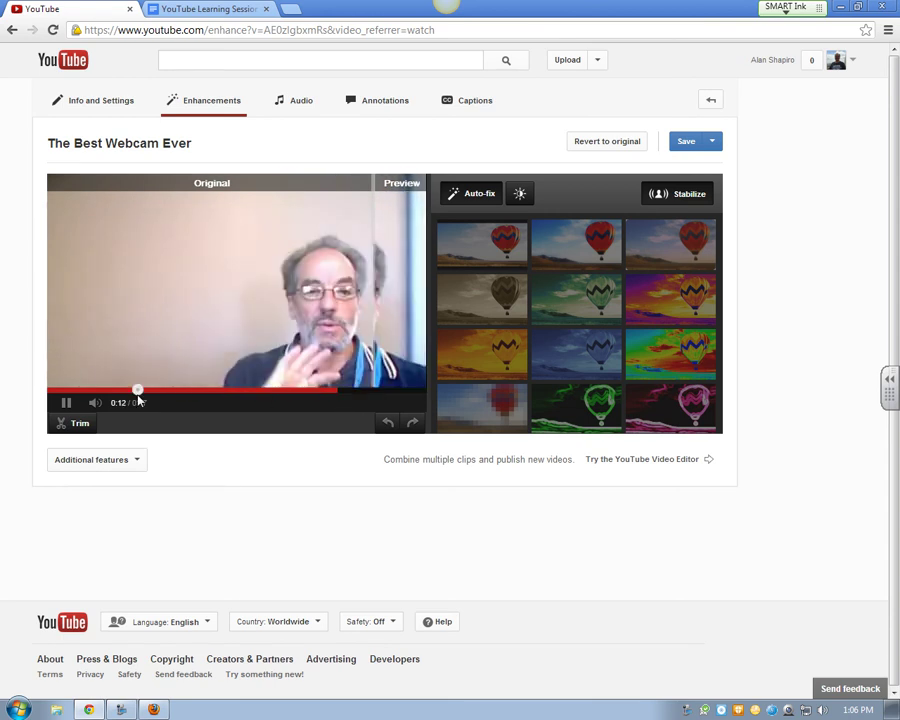
From Video Manager, open the 129 0423 video, pause it, and launch its Enhancements tools
click(597, 60)
click(588, 86)
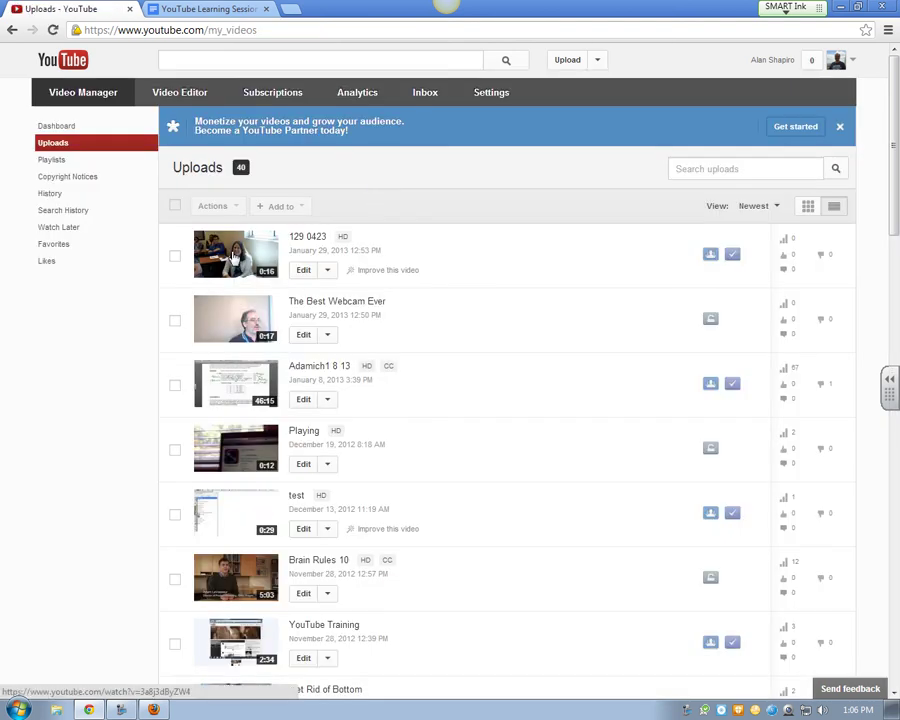
click(234, 257)
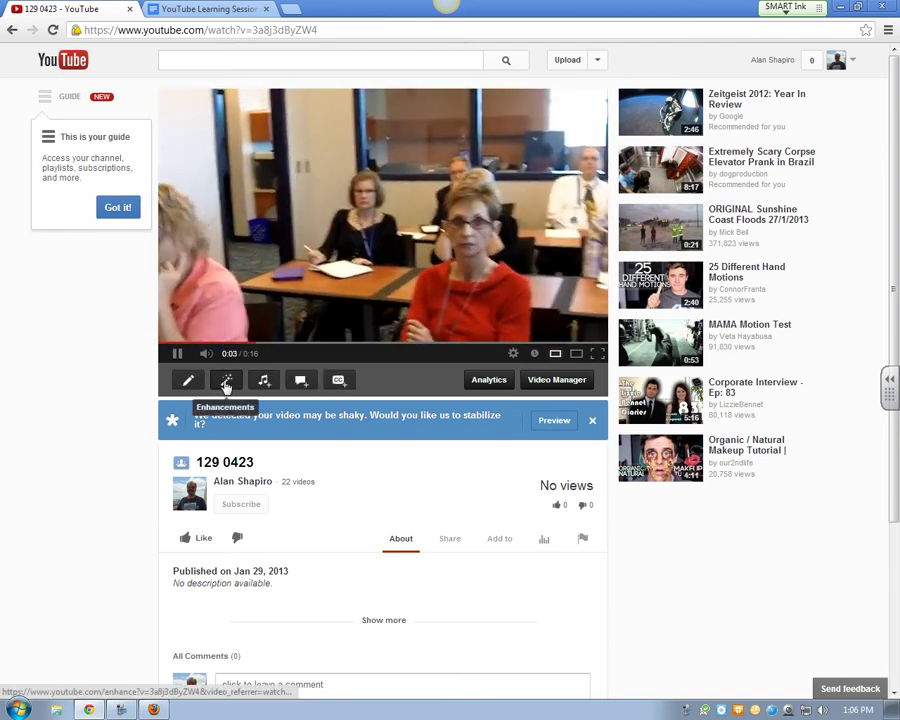
click(177, 353)
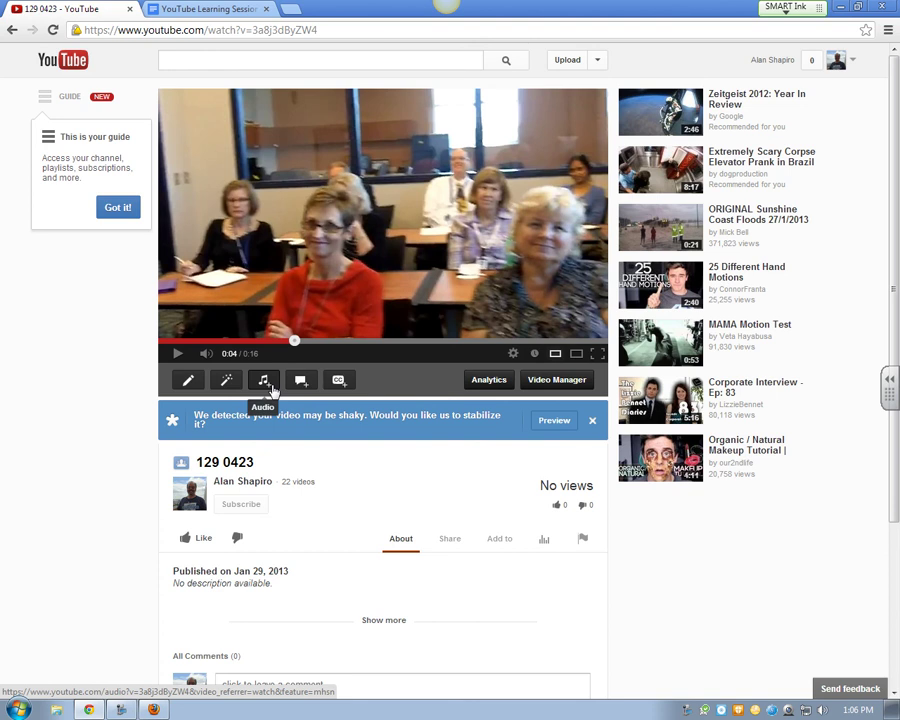
click(228, 380)
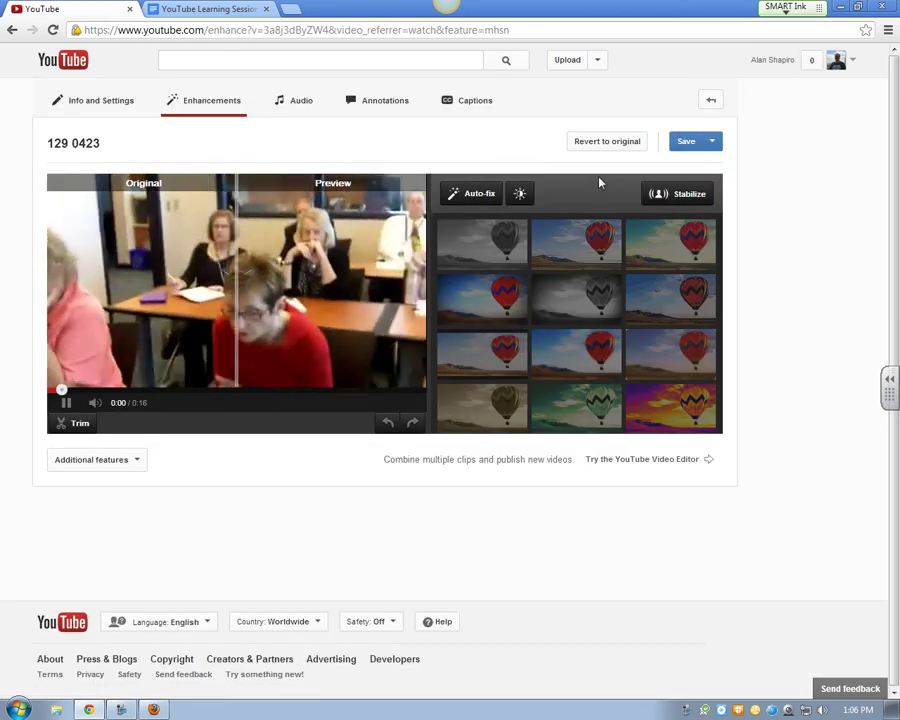
Apply Stabilize to 129 0423, then check the preview by playing from 0:03 and pausing at 0:07
click(675, 194)
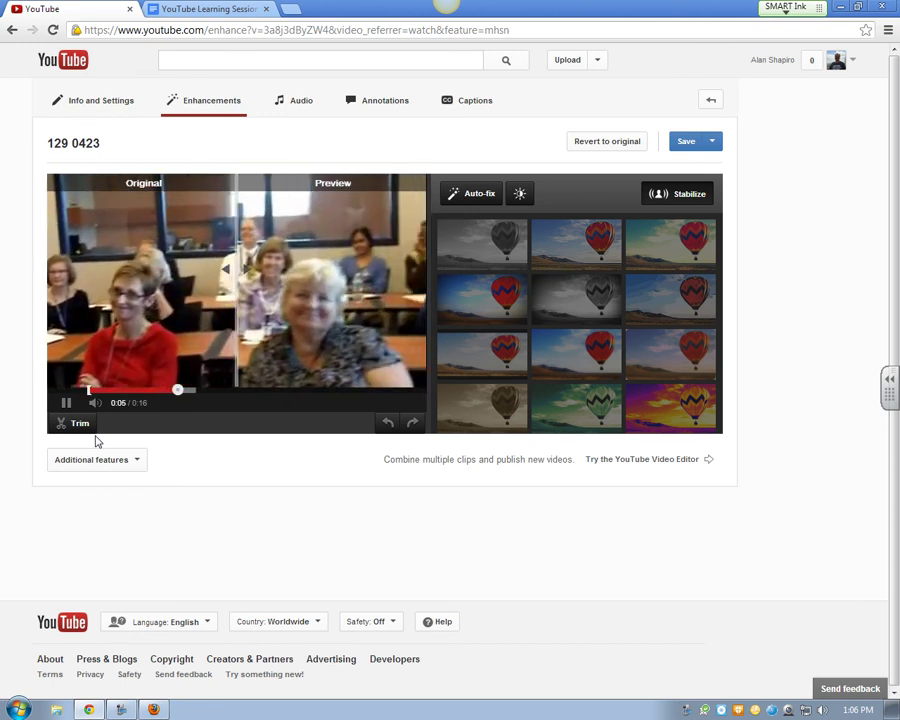
click(66, 402)
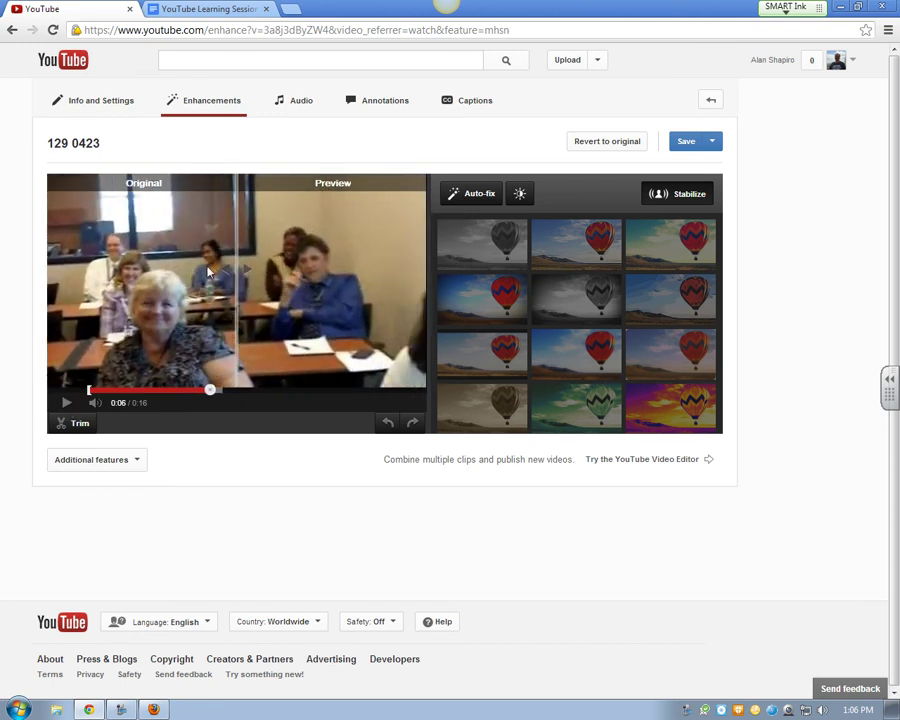
mouse_move(97, 405)
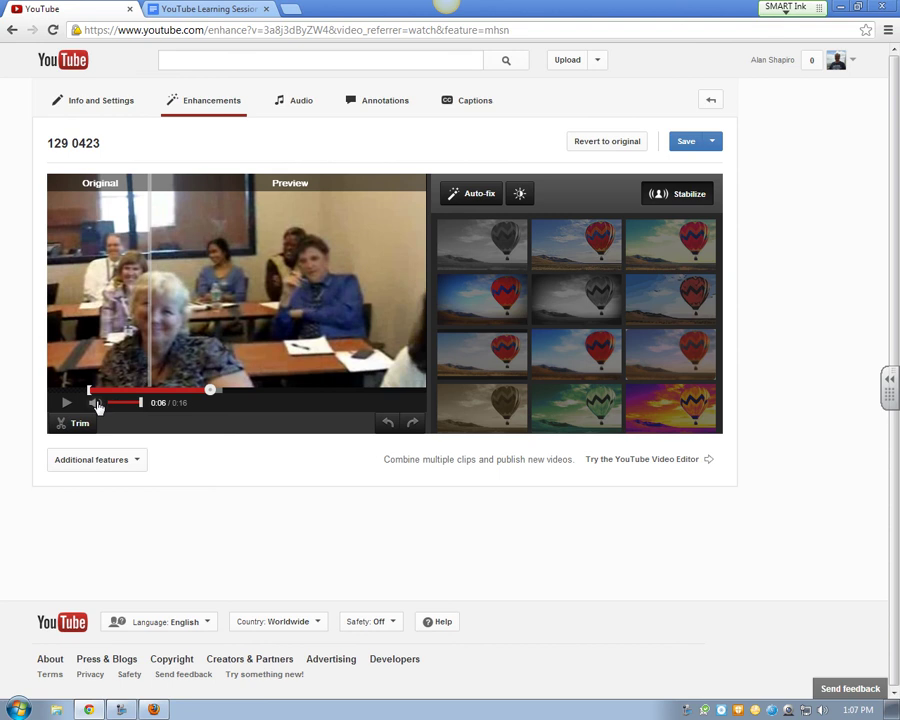
click(135, 390)
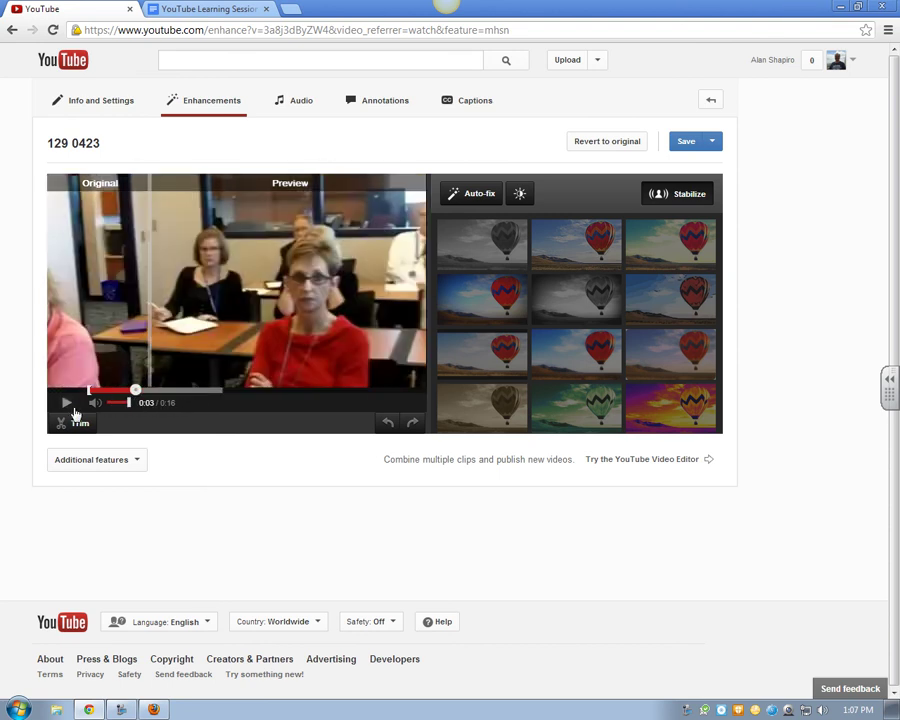
click(72, 405)
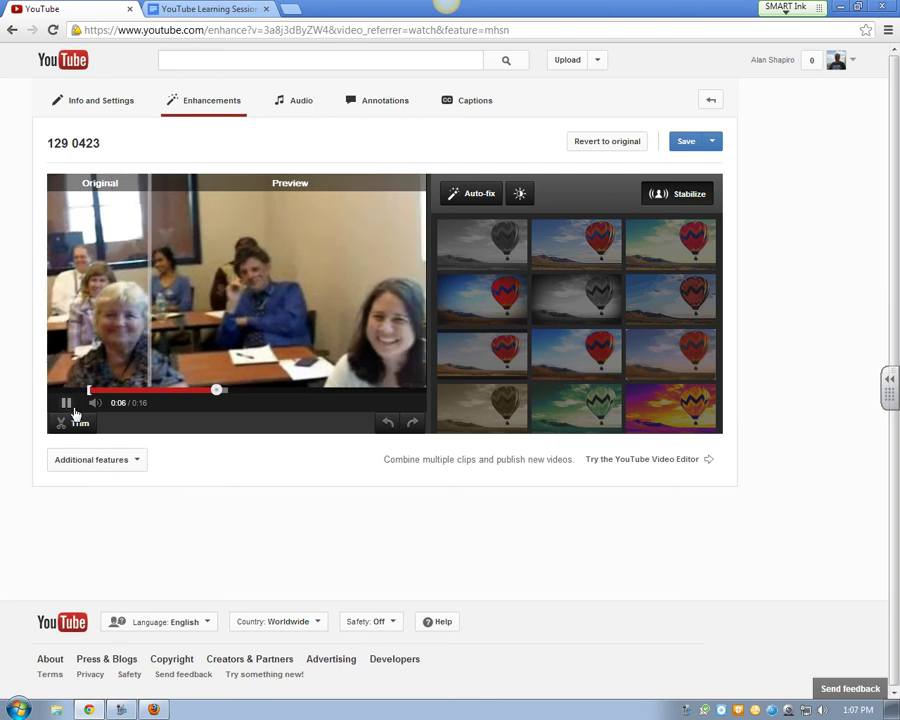
click(72, 406)
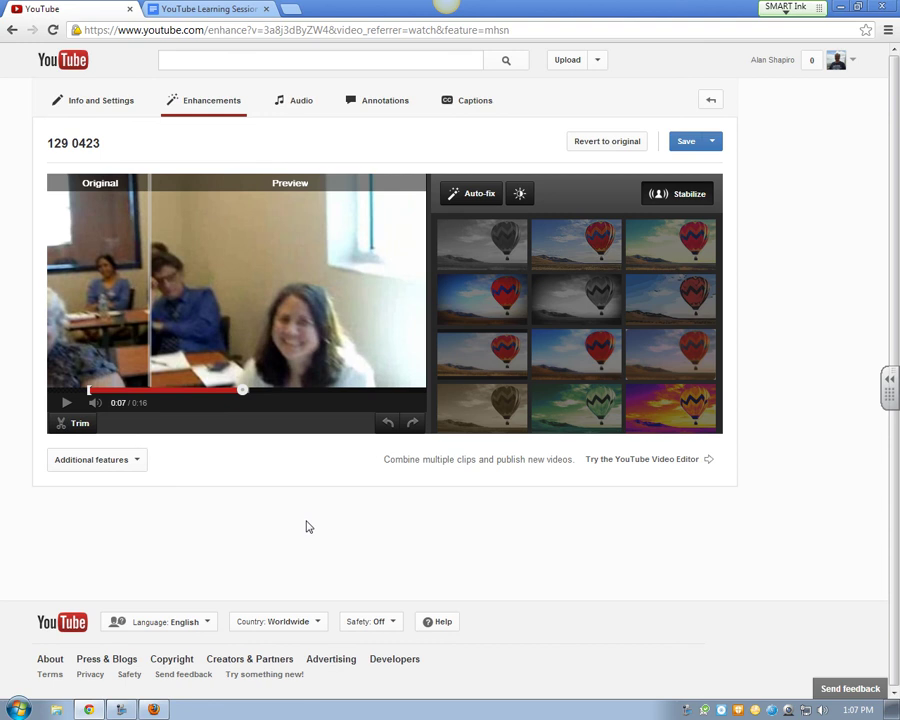
Apply Blur All Faces to 129 0423, then switch to the YouTube Video Editor
click(143, 466)
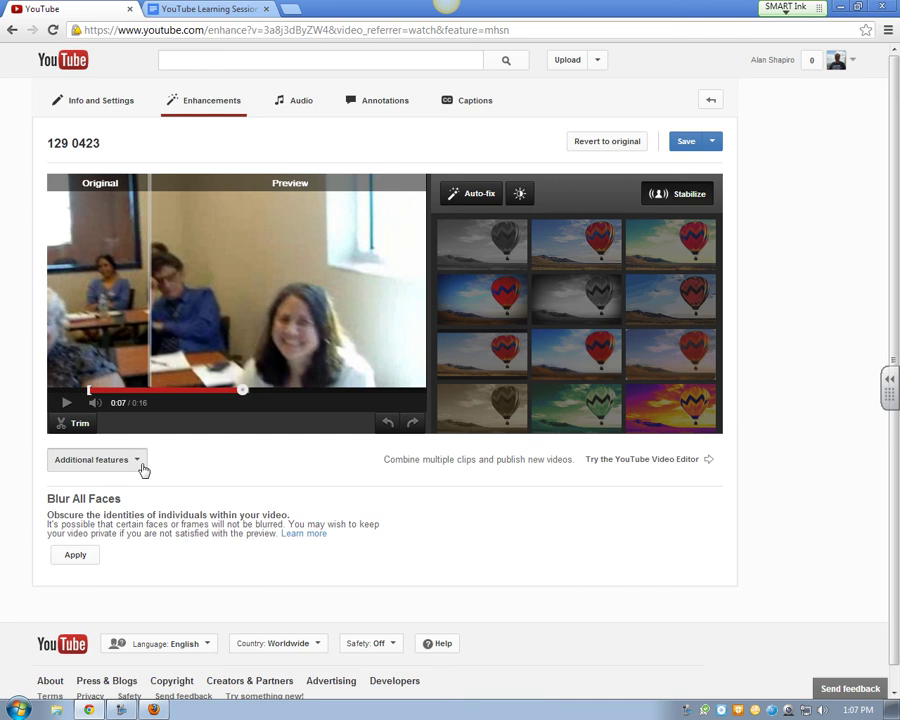
click(74, 556)
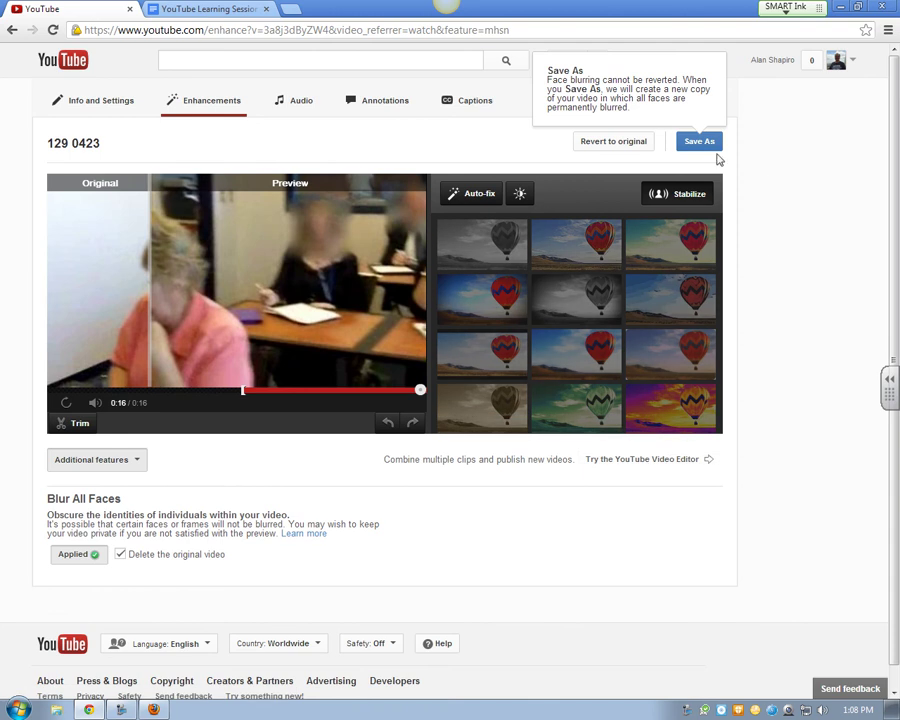
click(640, 462)
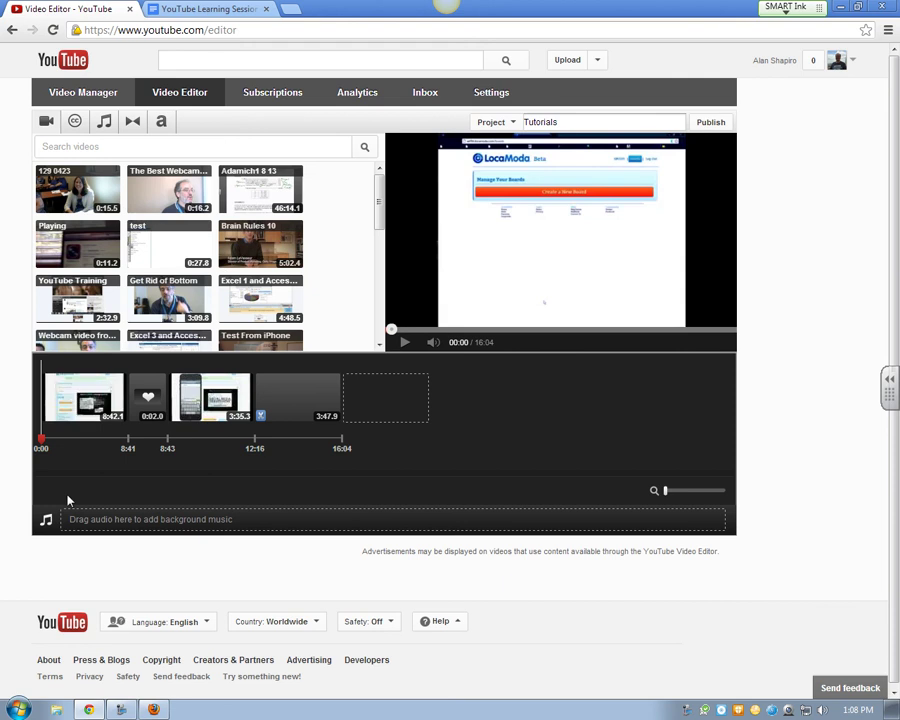
Preview the Tutorials project, then append the Excel 1 and Access clip and trim it to 3:50.4
click(404, 343)
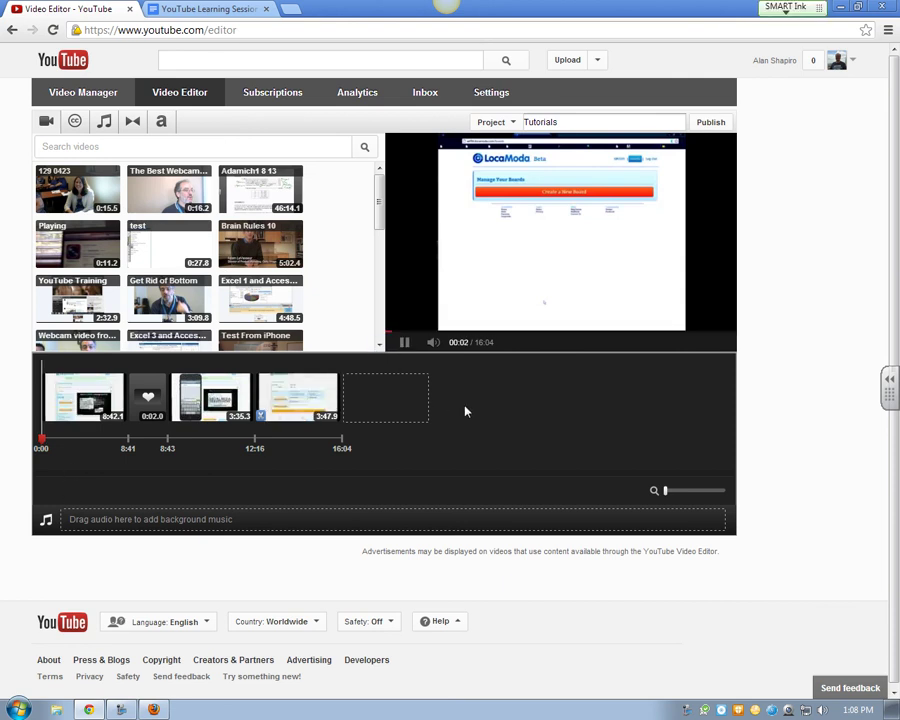
click(401, 344)
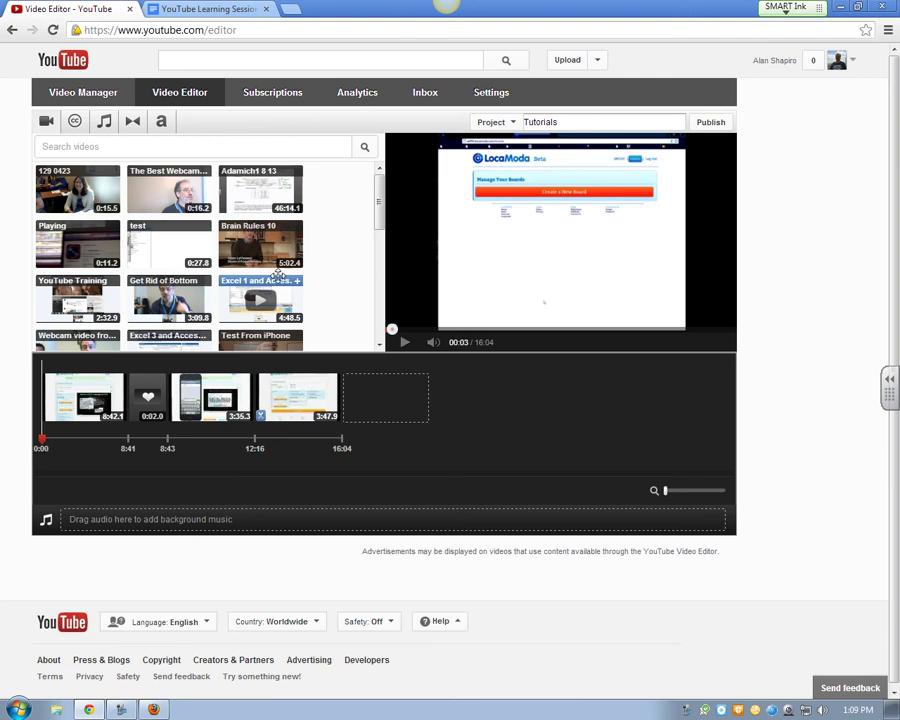
drag(260, 297, 386, 398)
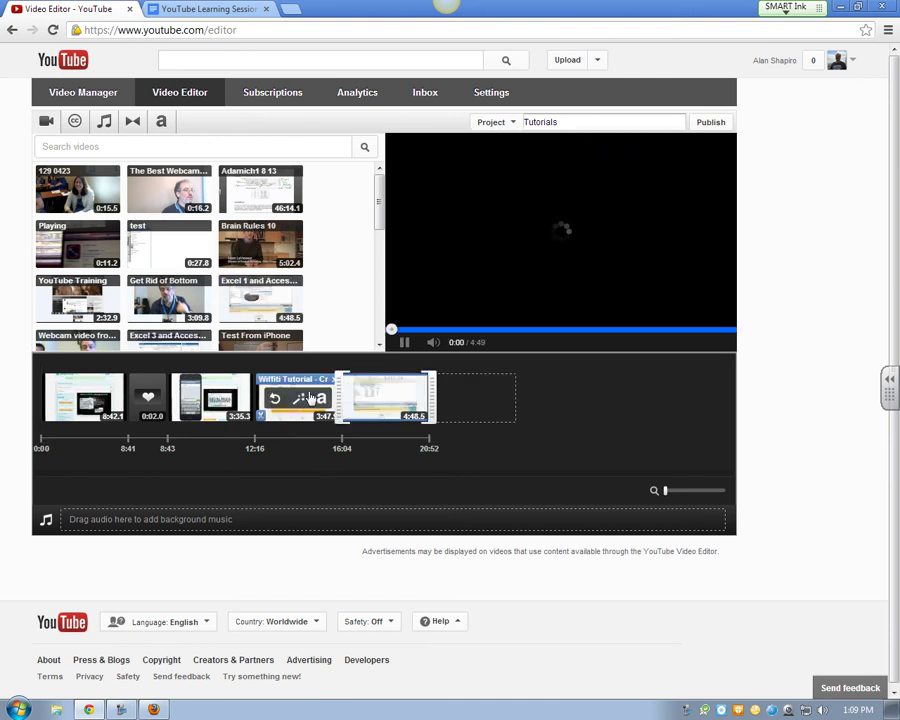
drag(298, 394, 317, 436)
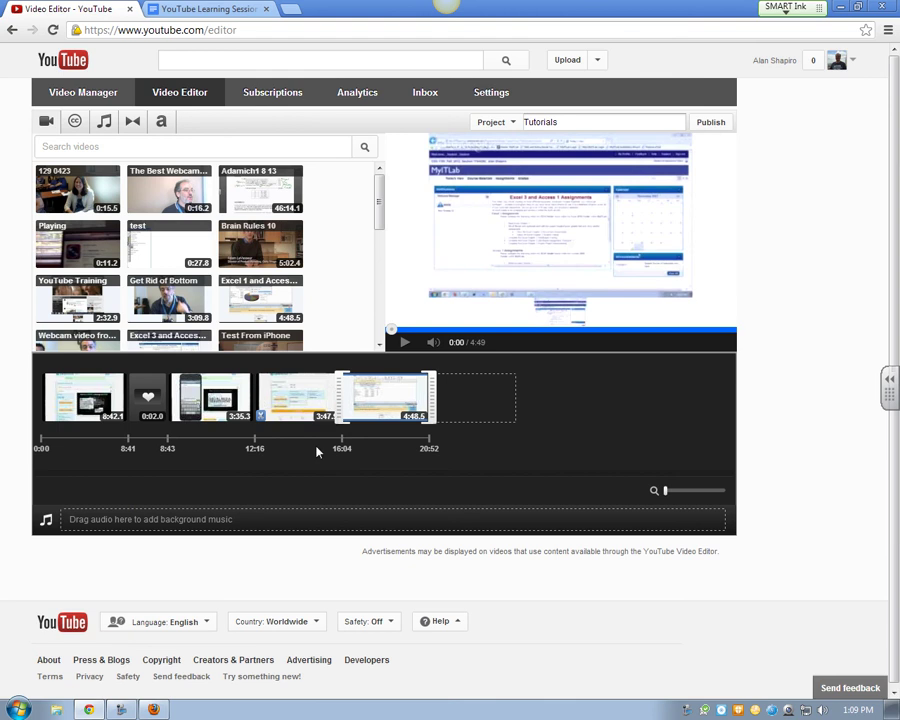
drag(340, 398, 352, 452)
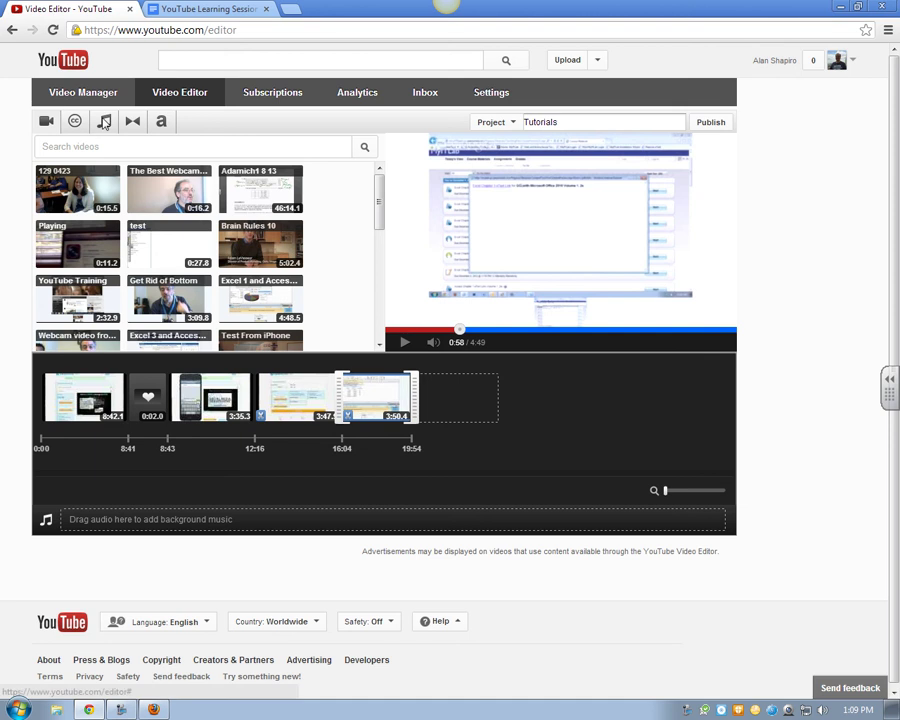
Add 'Crash' by 12 Stones as background music and set the audio mix slider to Equal
click(104, 121)
drag(86, 176, 152, 519)
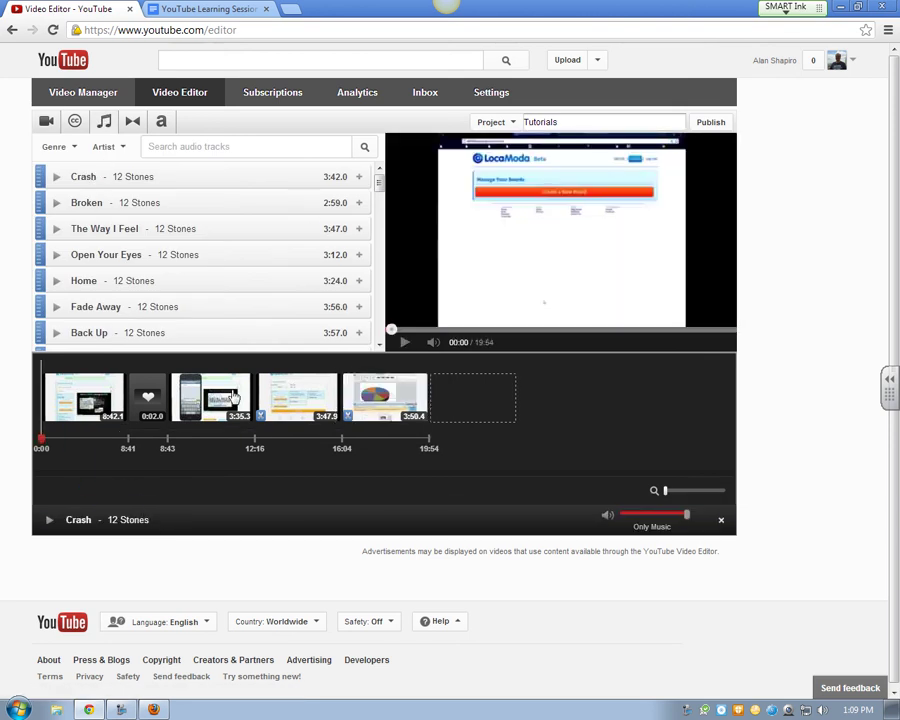
click(404, 343)
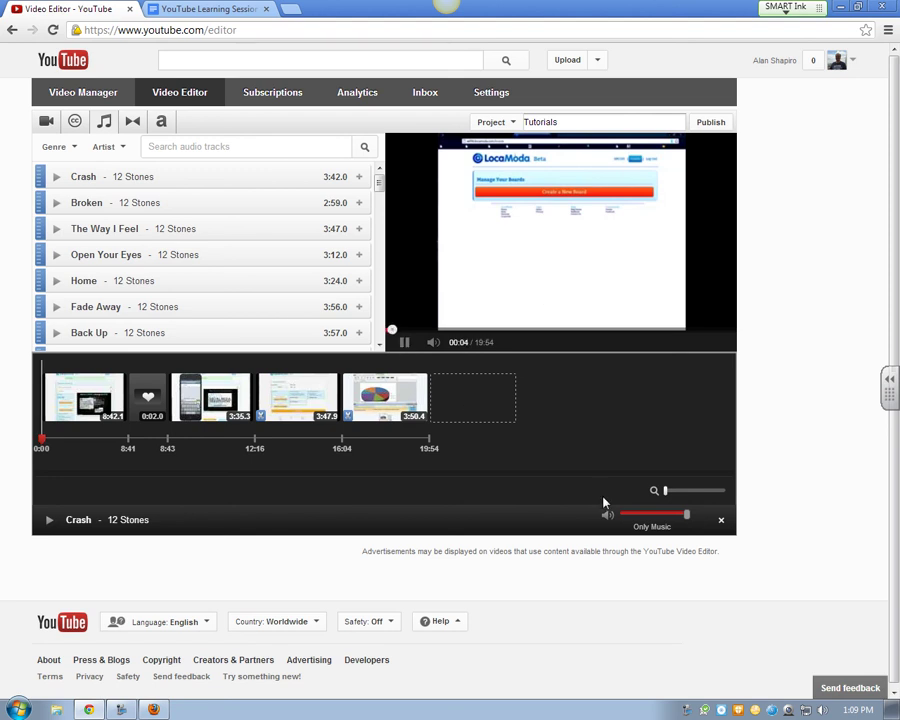
drag(685, 514, 620, 524)
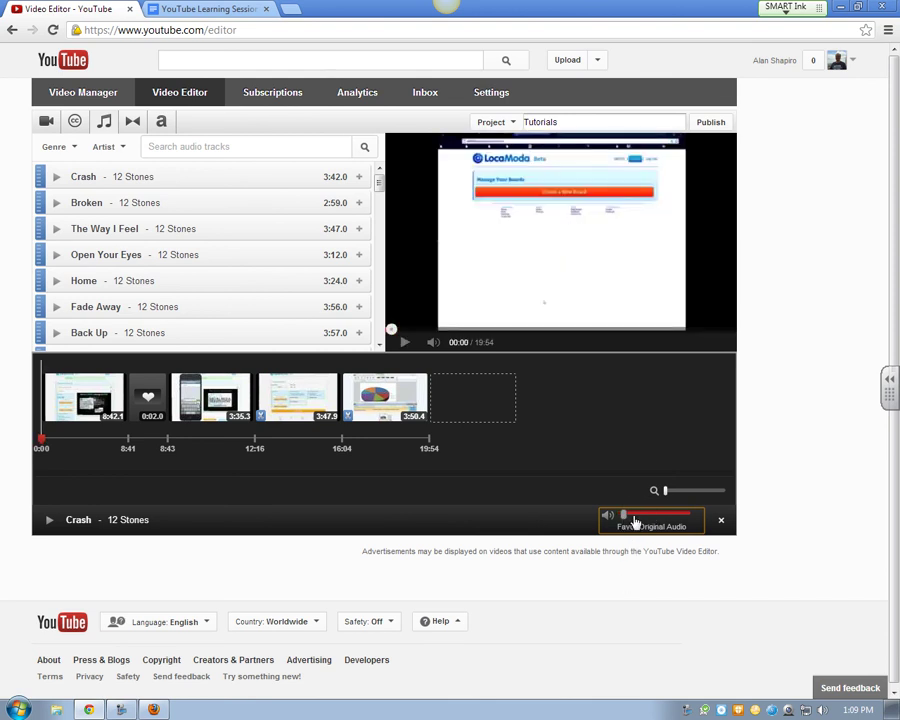
drag(626, 522, 648, 520)
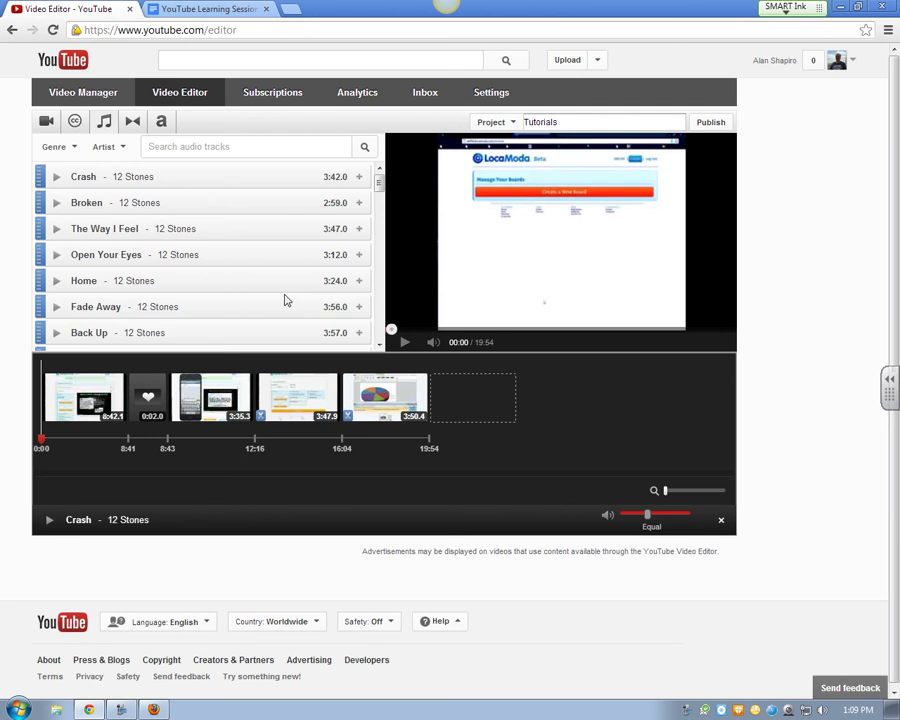
Check the Project menu, then open The Best Webcam Ever's Audio page from Video Manager
click(511, 124)
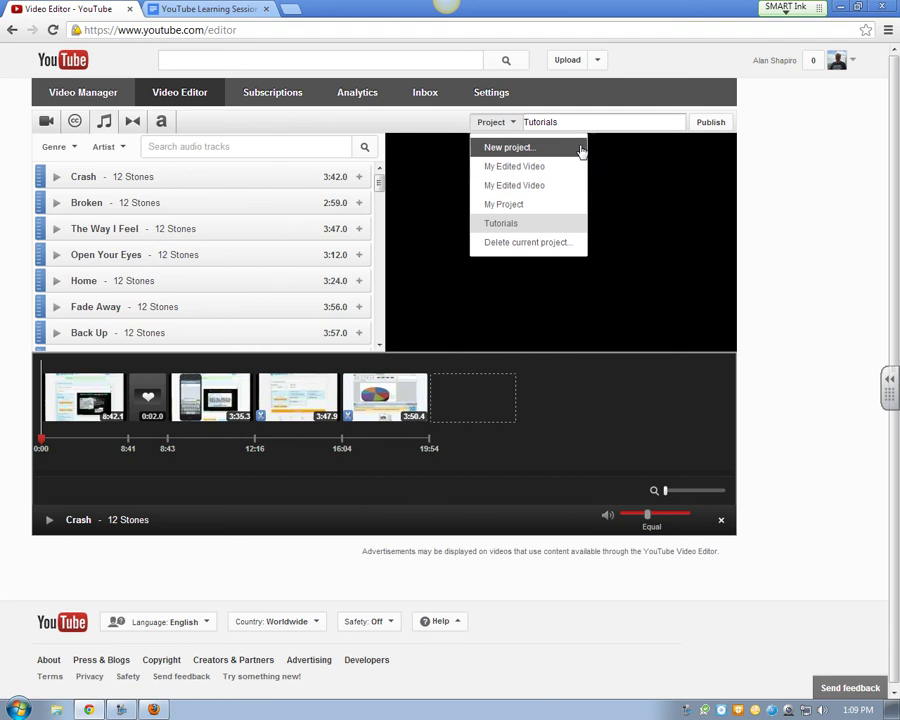
click(556, 121)
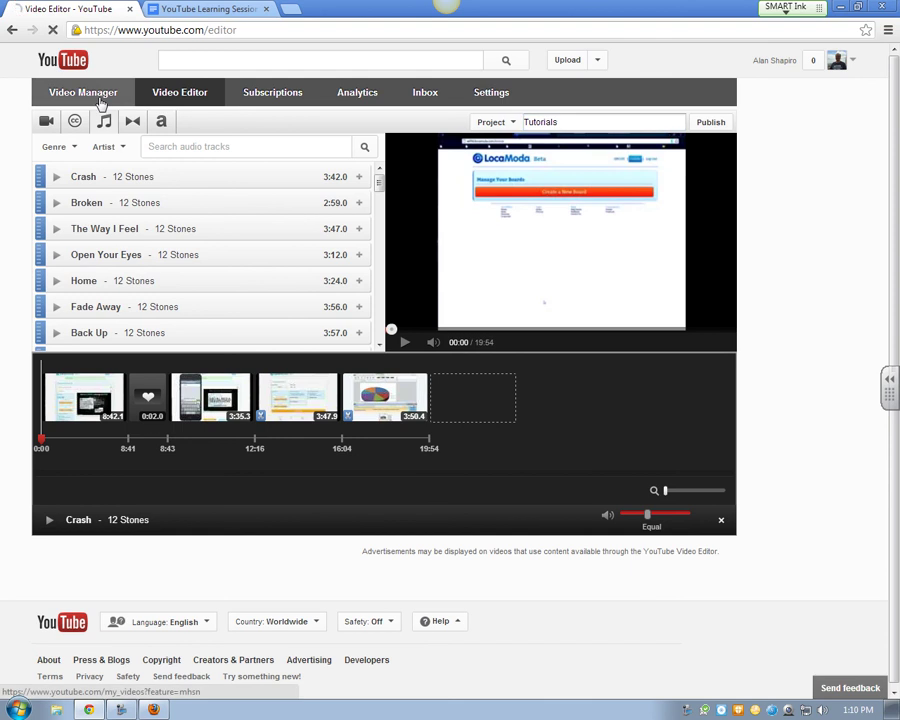
click(95, 96)
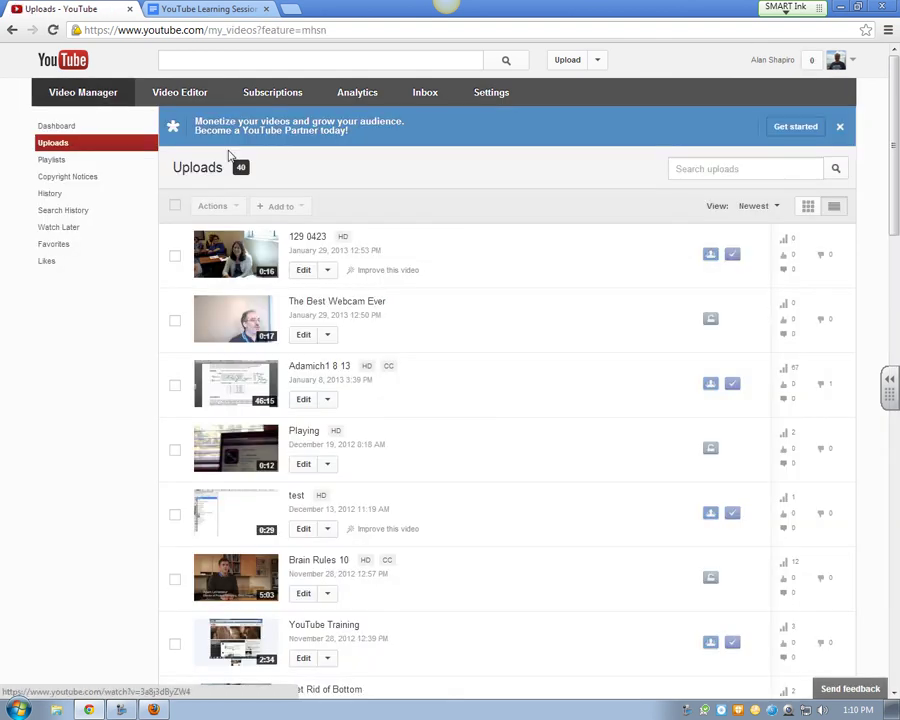
click(318, 305)
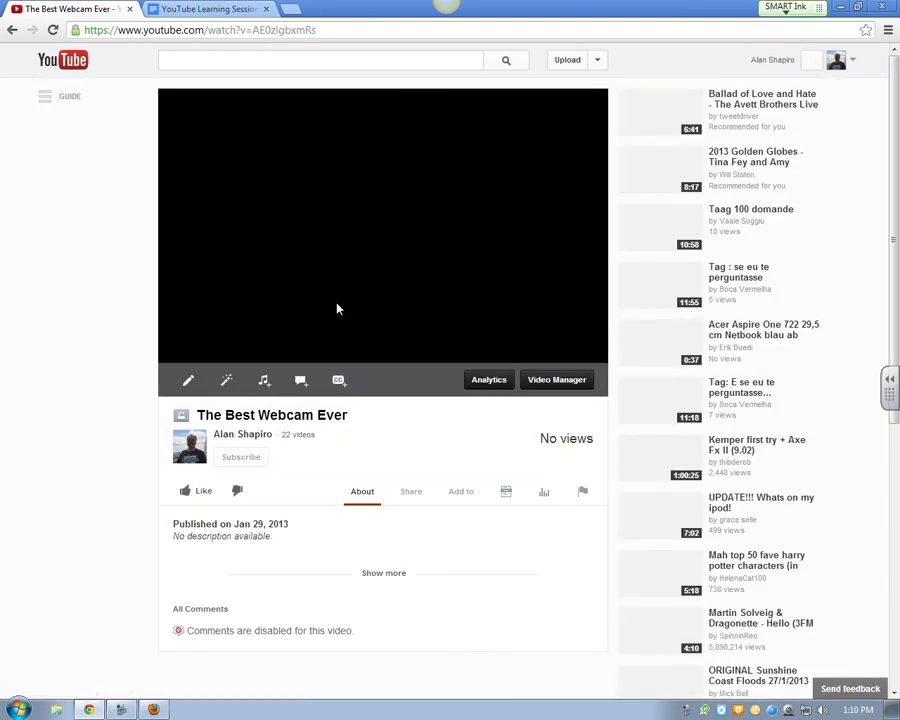
click(266, 381)
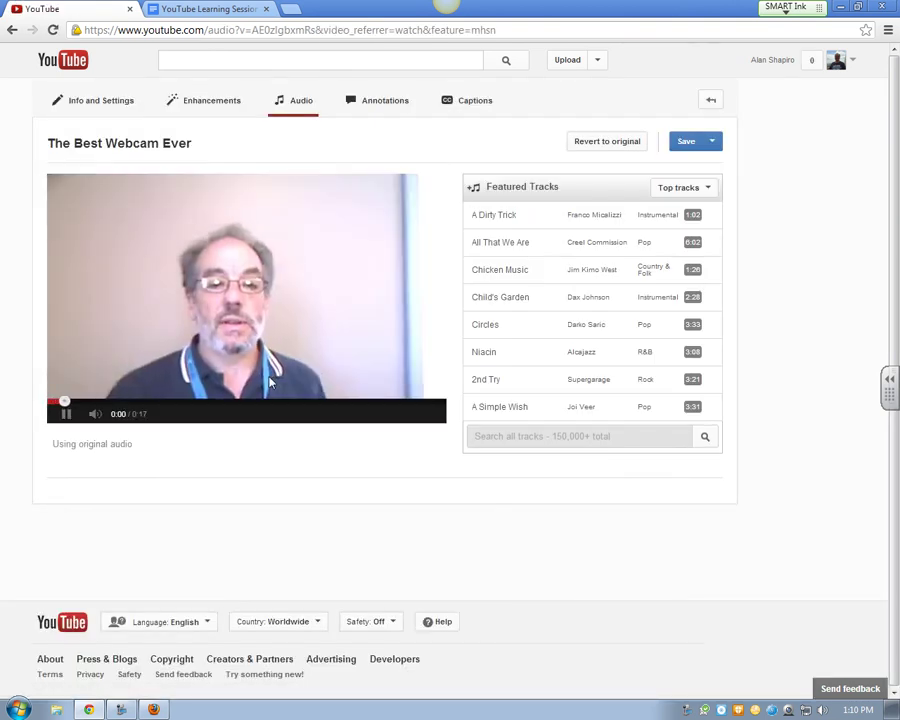
Attach 'A Dirty Trick' as the webcam video's track, set the mix to Favor Original Audio, and preview it
click(64, 414)
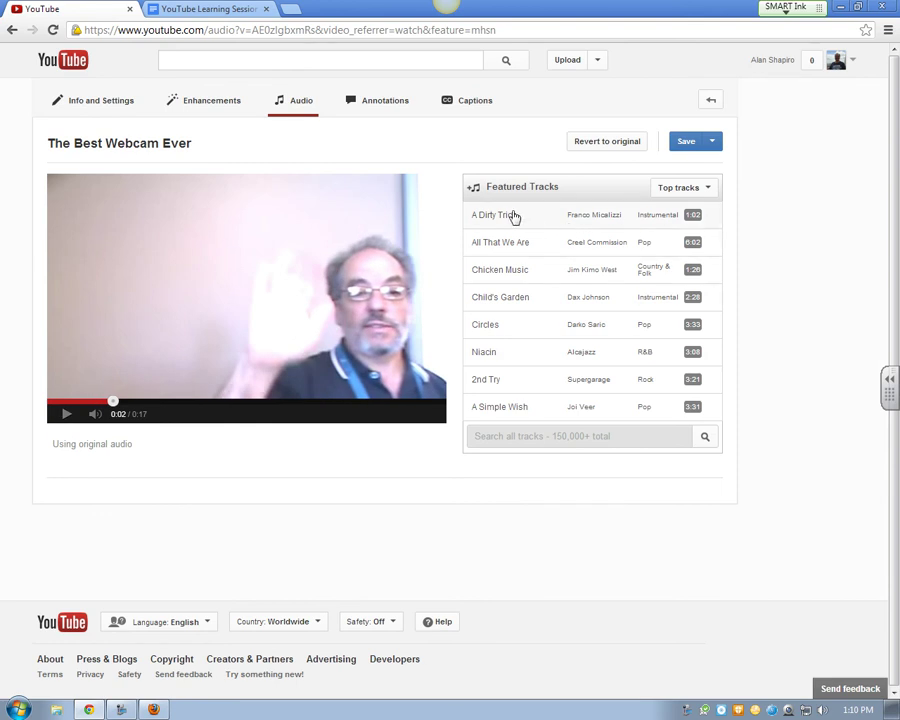
click(510, 215)
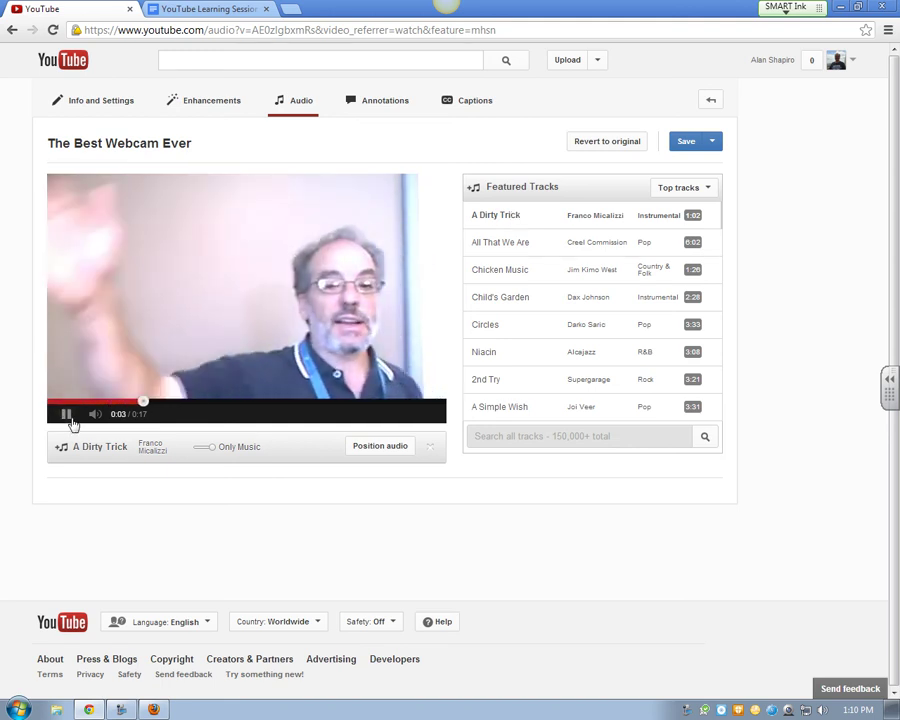
click(68, 415)
click(192, 452)
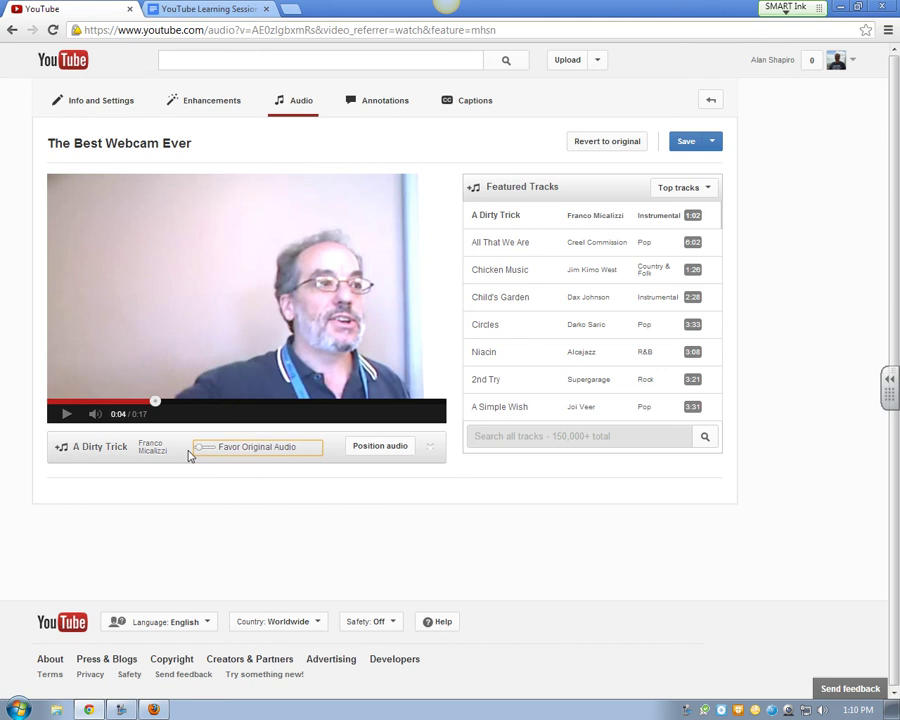
drag(197, 456, 200, 457)
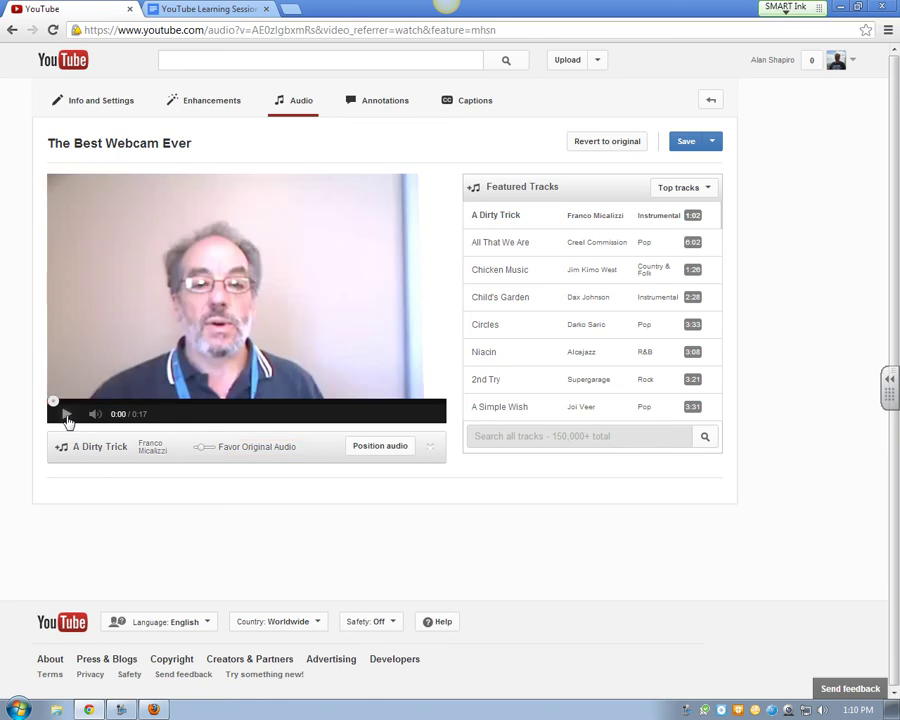
click(67, 419)
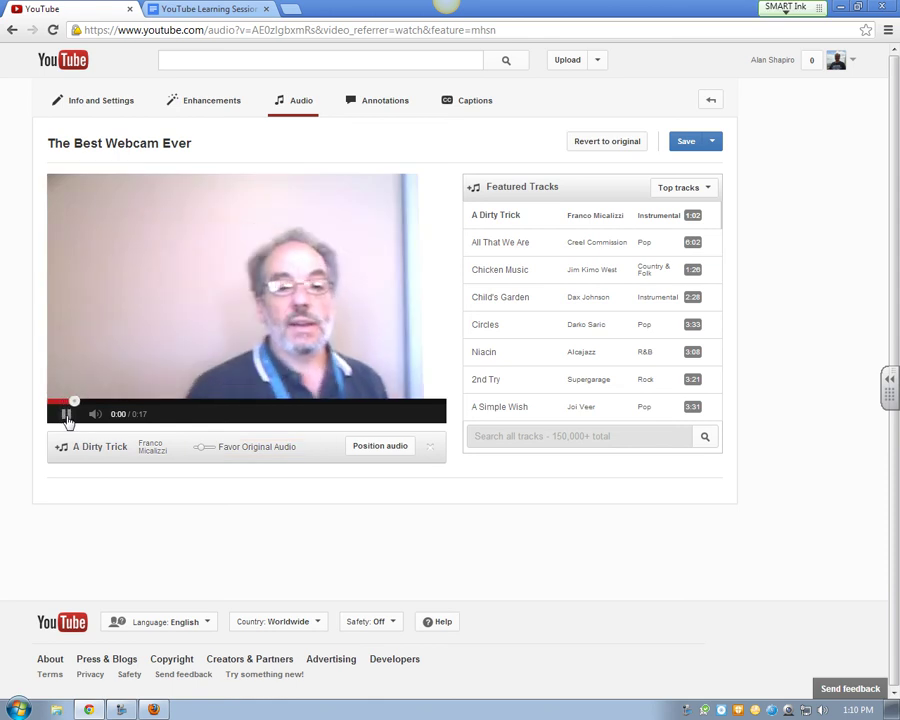
click(67, 419)
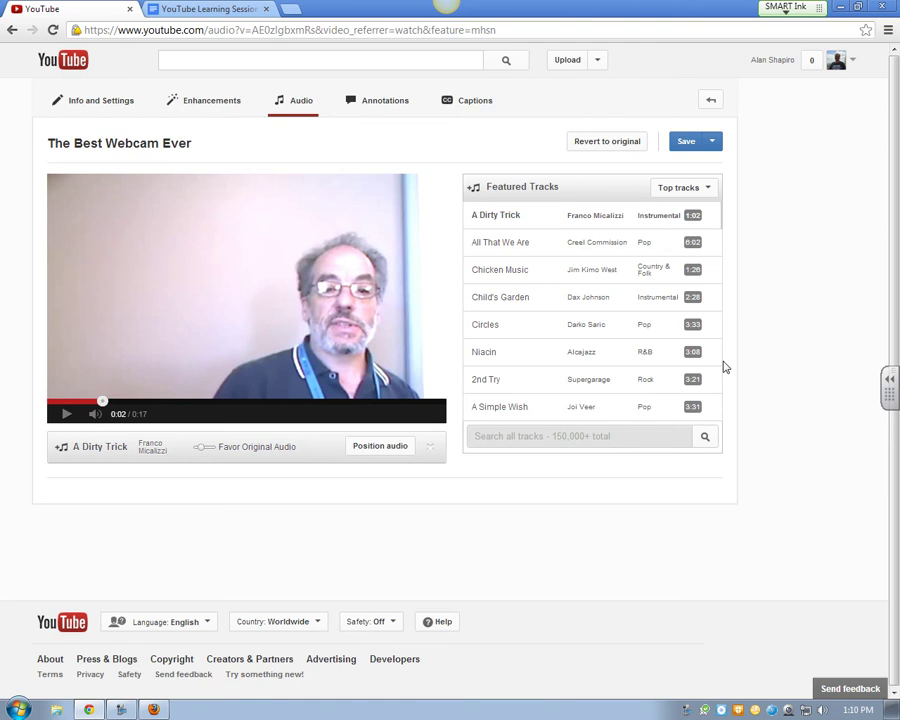
Browse the track search box and the Top tracks genre list without changing the selection
click(545, 440)
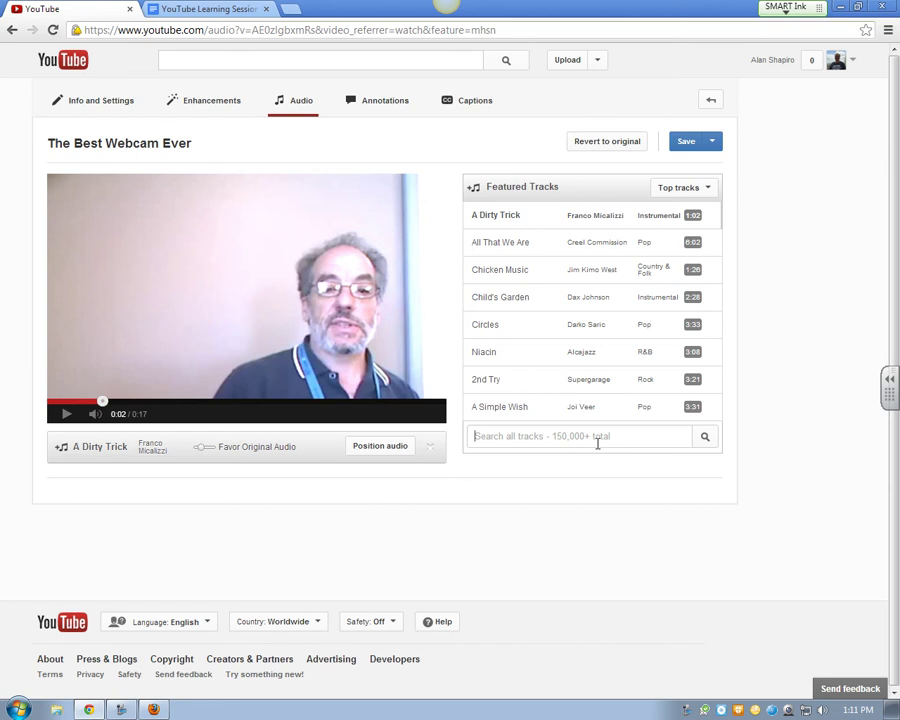
click(711, 196)
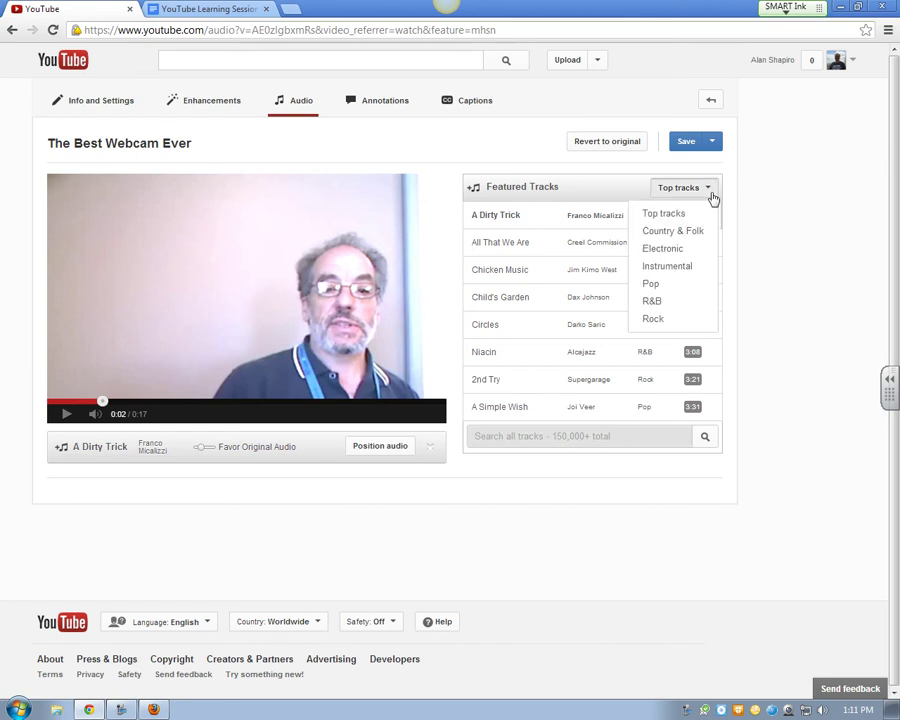
click(712, 192)
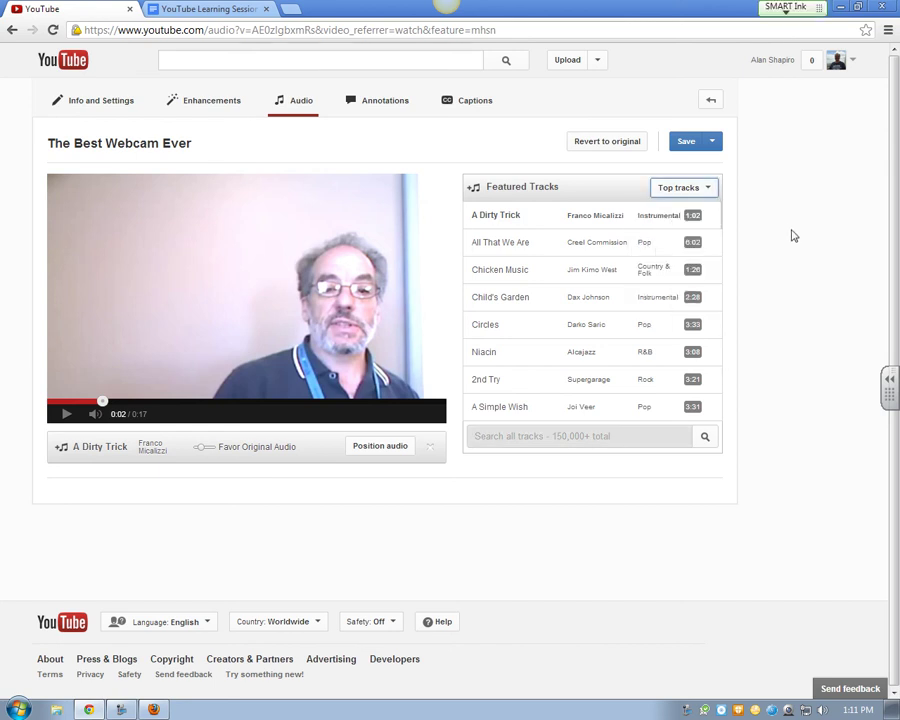
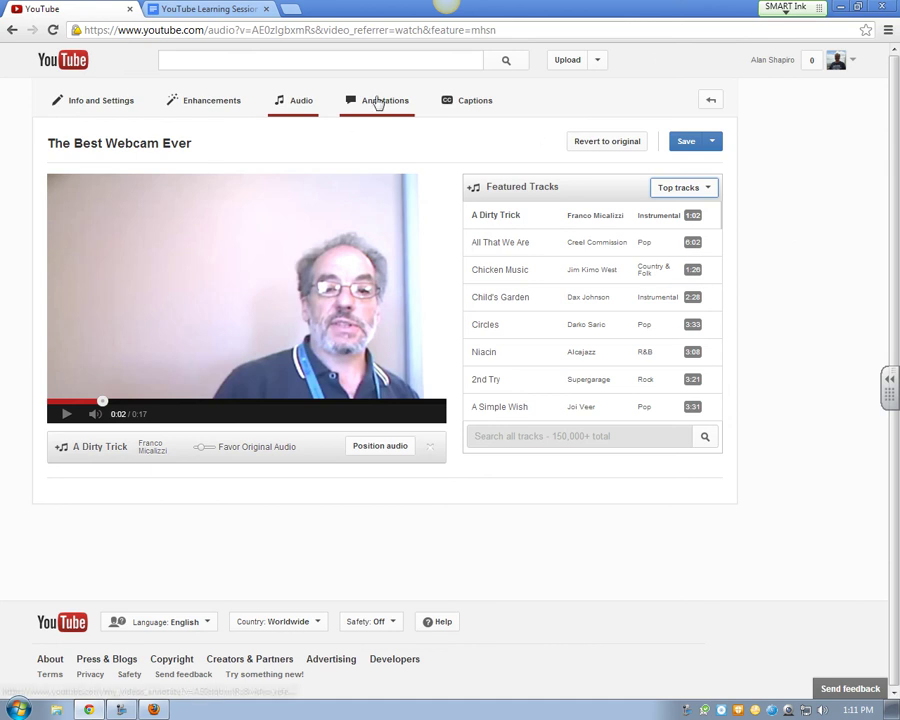
Position the A Dirty Trick background track to start around 0:07 of the video
click(404, 456)
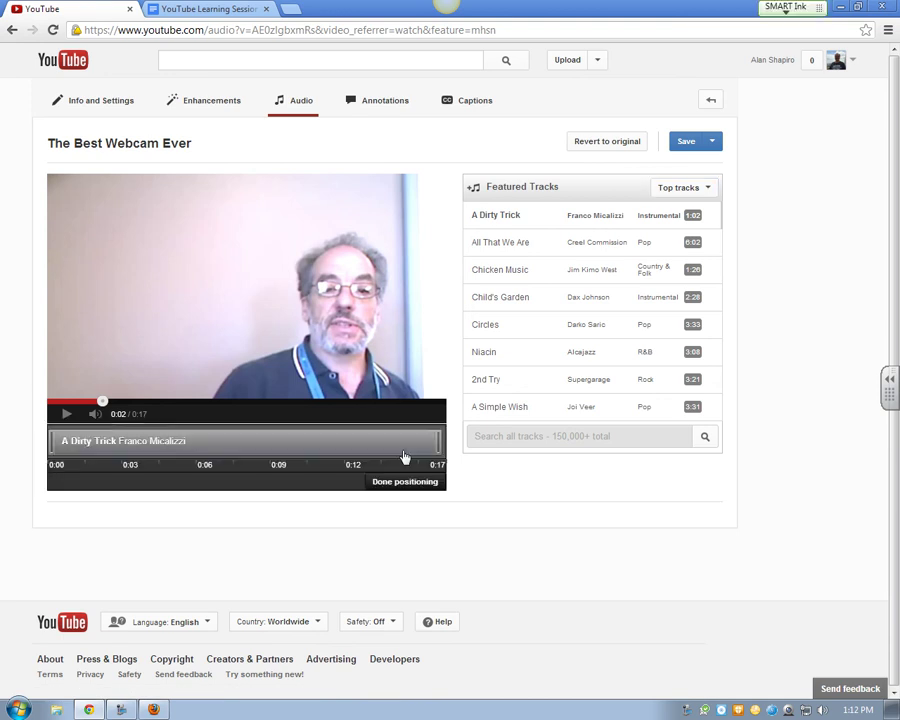
drag(48, 440, 252, 439)
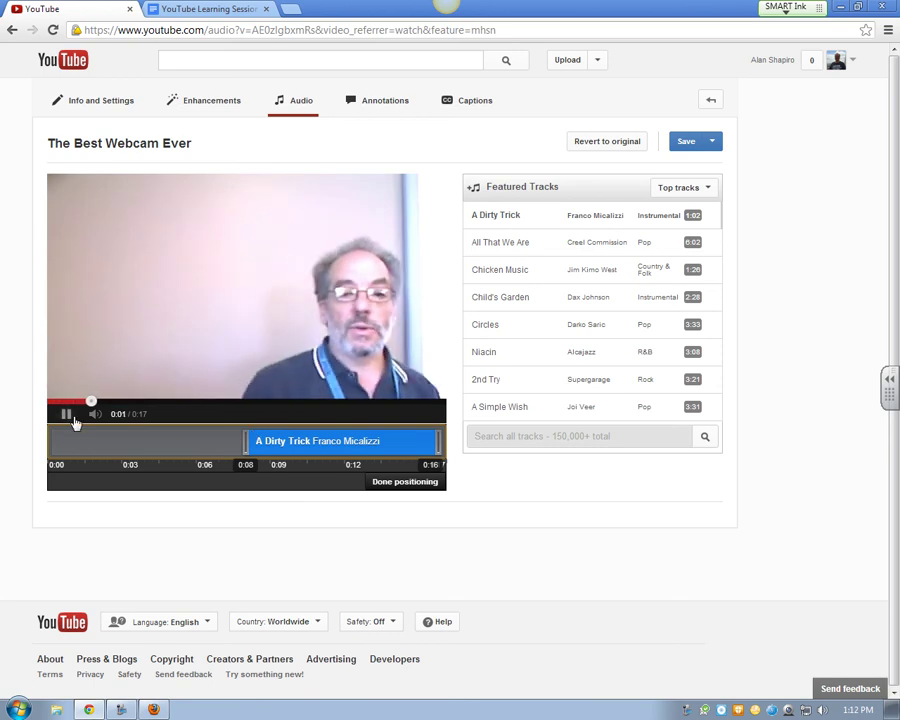
click(67, 414)
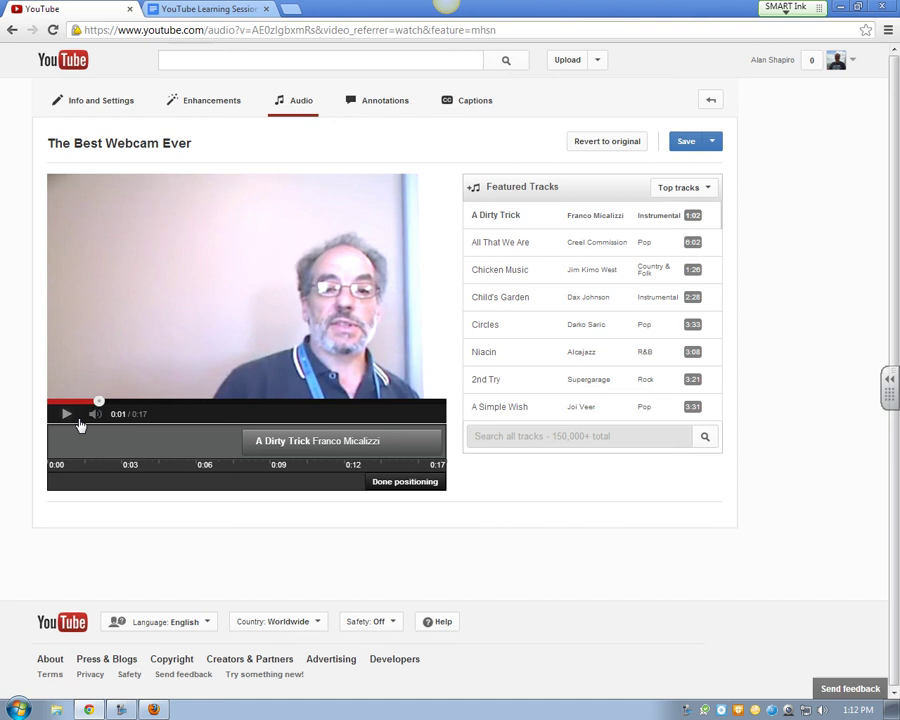
click(600, 62)
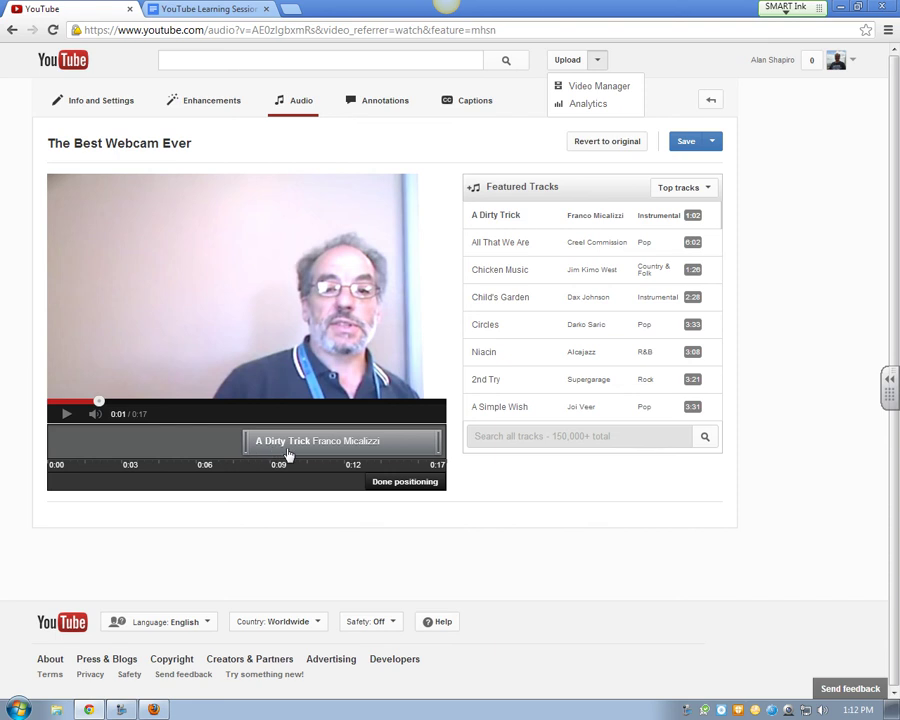
click(404, 483)
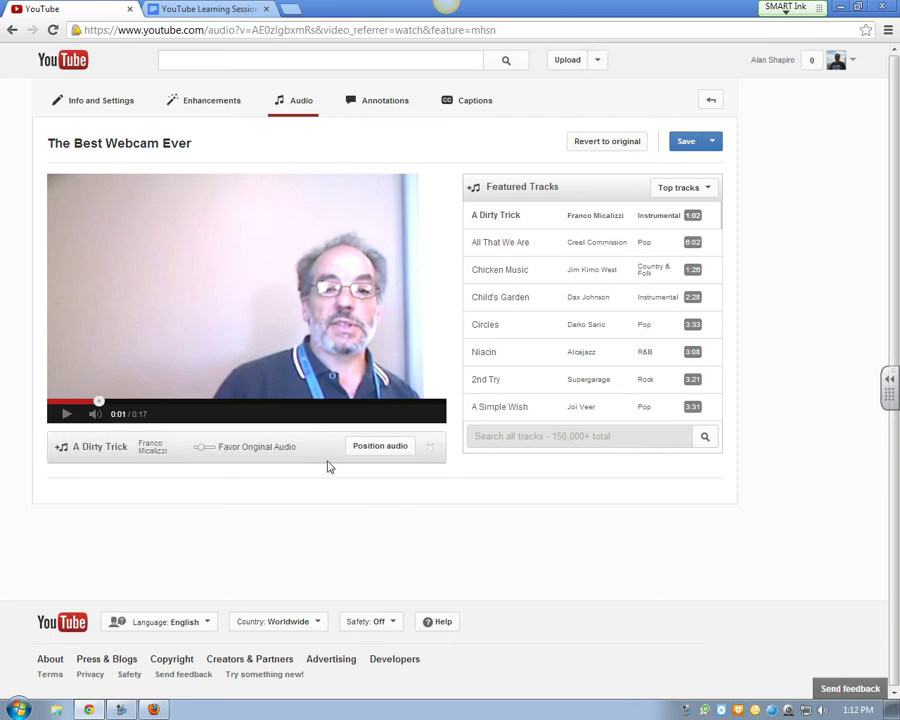
Shift the A Dirty Trick track later so it begins around 0:10
click(393, 451)
drag(253, 441, 300, 440)
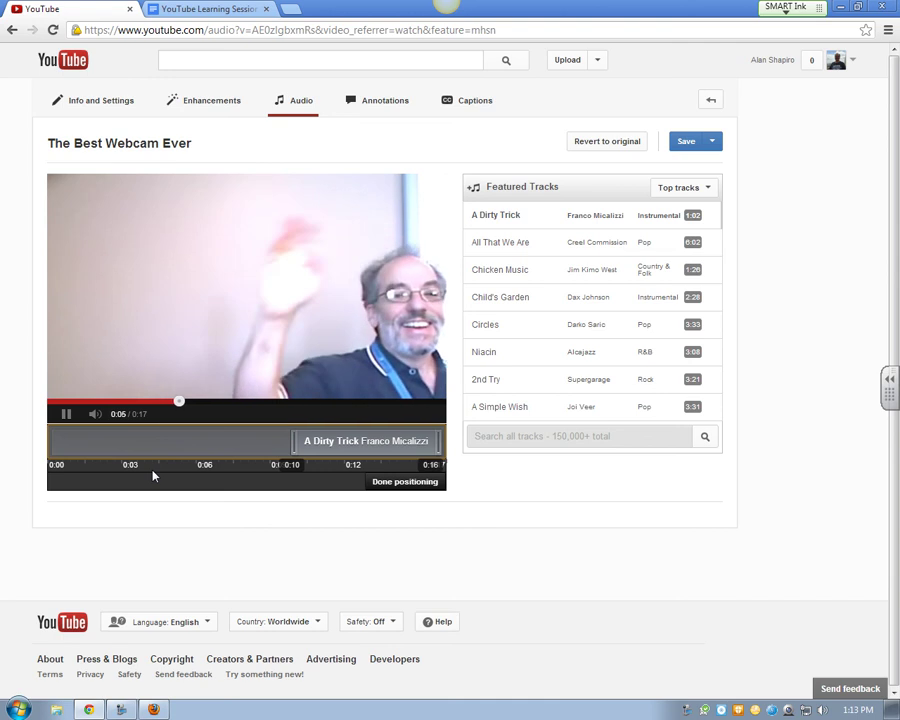
click(407, 484)
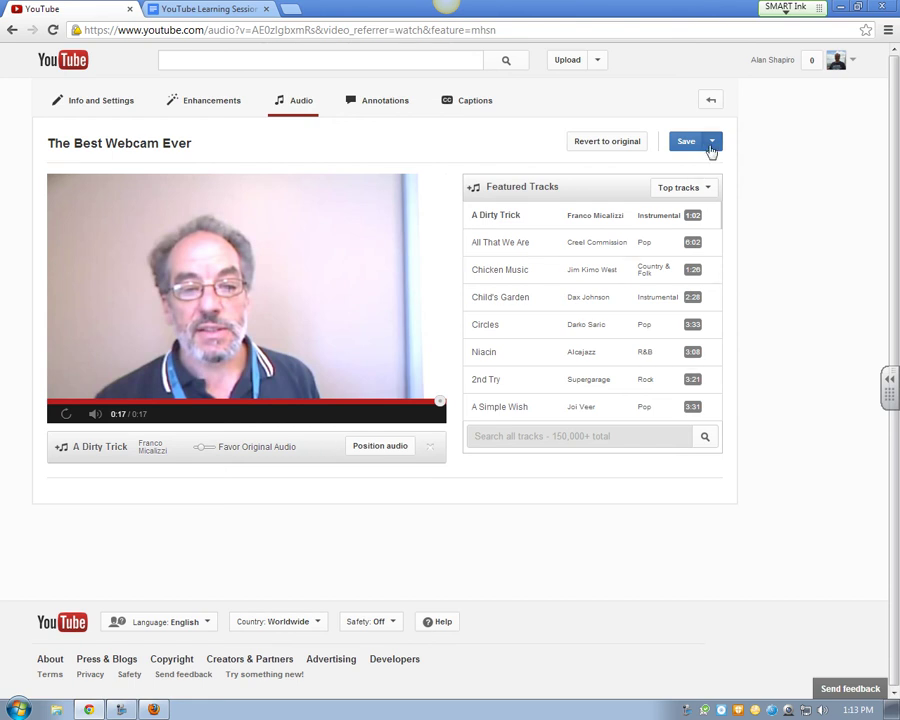
click(711, 149)
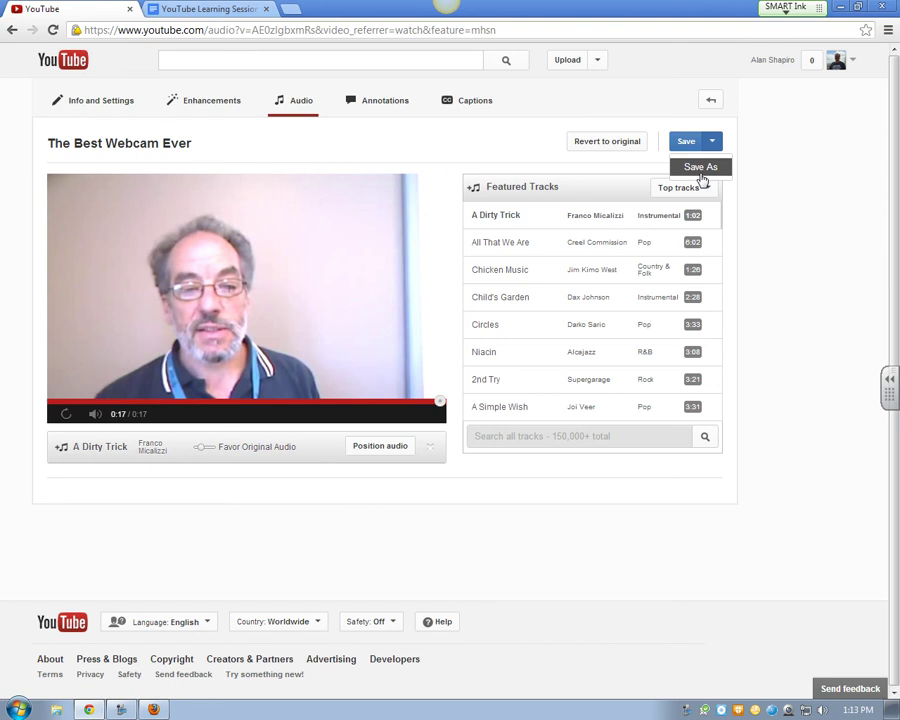
click(769, 141)
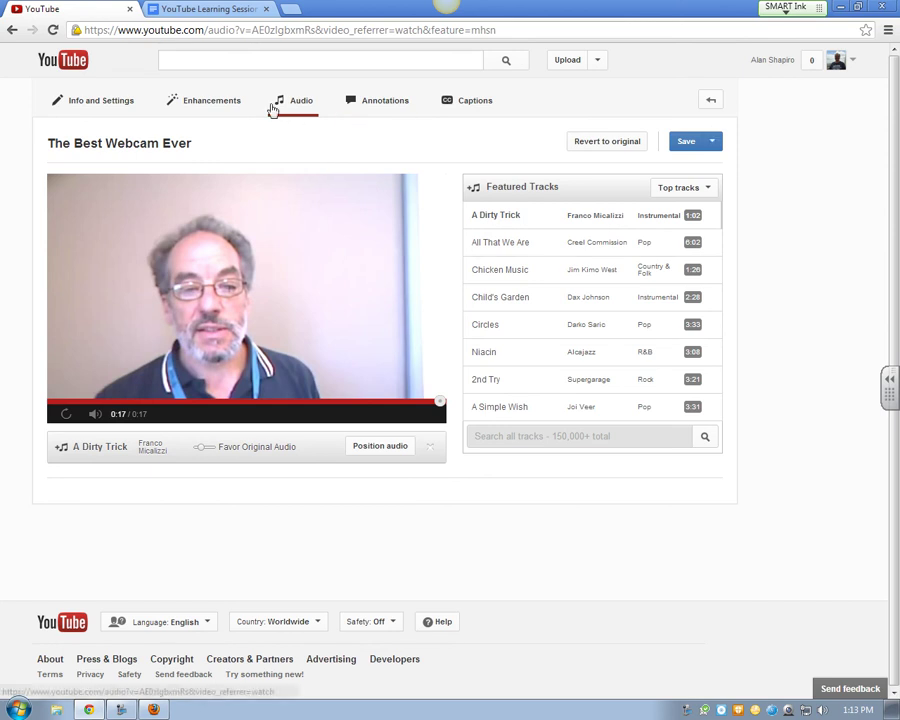
Switch to the annotations editor with the video paused at 0:06 and annotation types listed
click(366, 102)
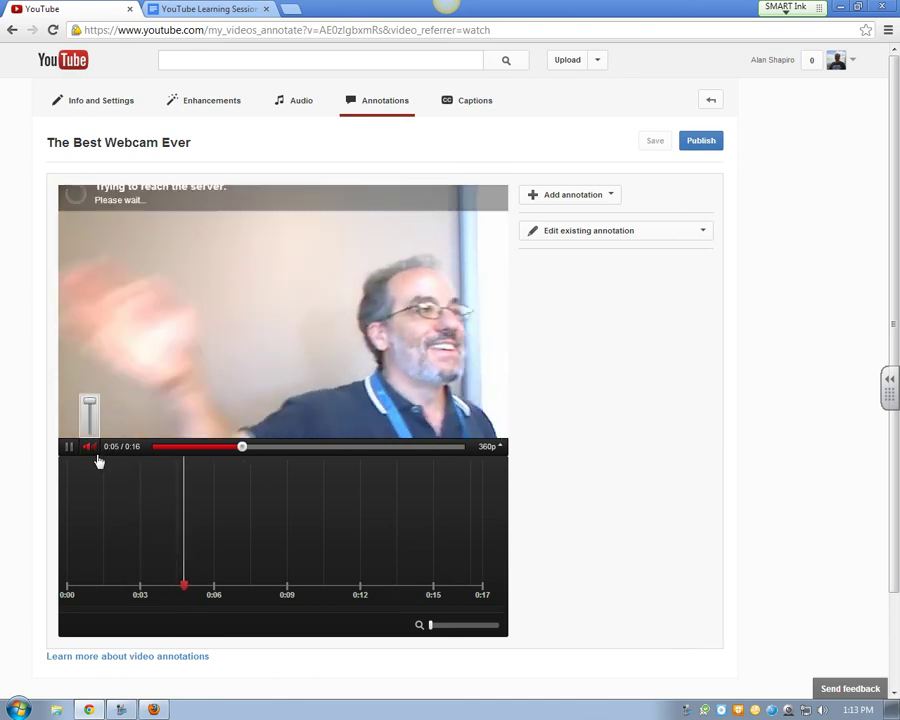
click(67, 448)
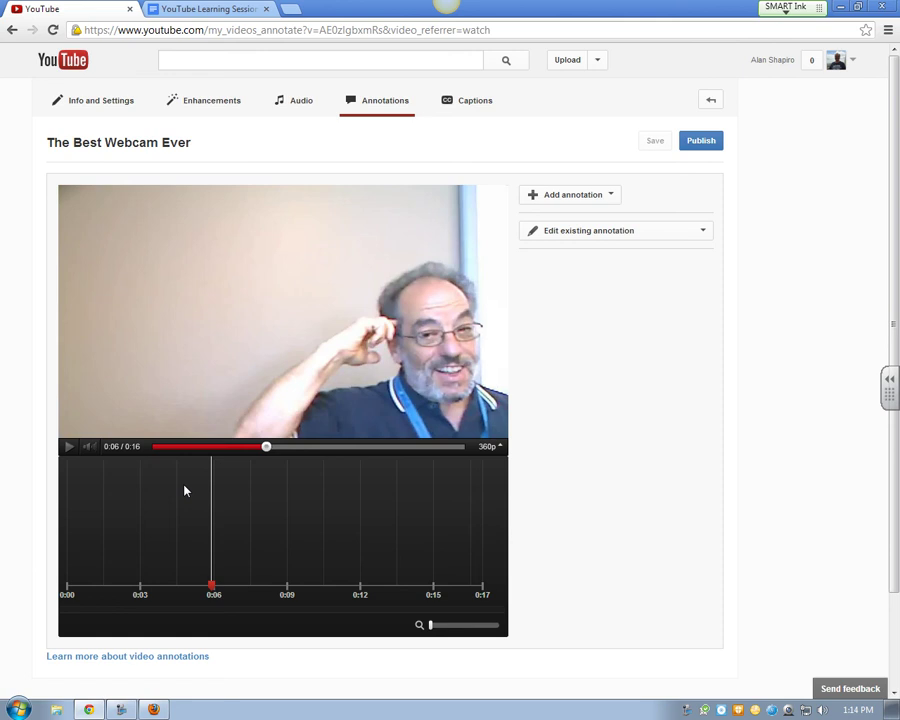
click(612, 196)
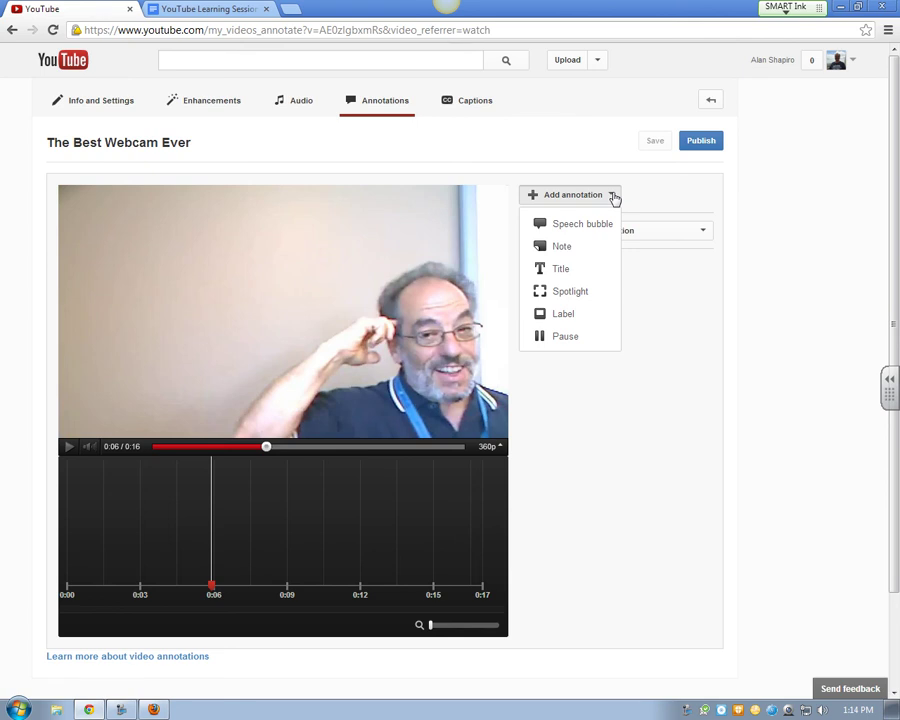
Add a speech bubble at 0:06 reading 'Hello to you.', deleting the stray web address
click(571, 226)
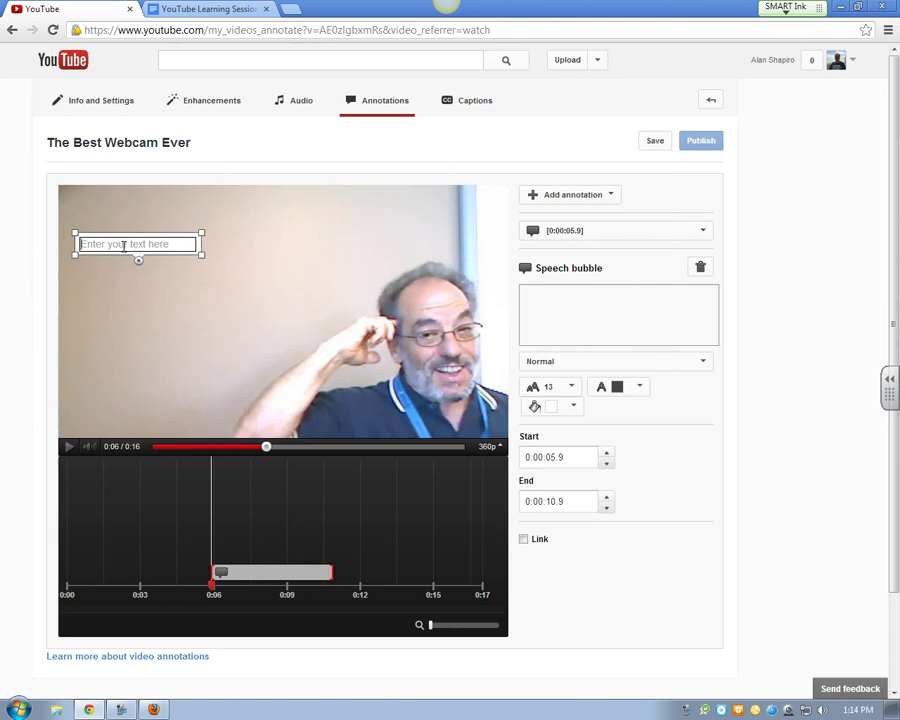
text(Hello)
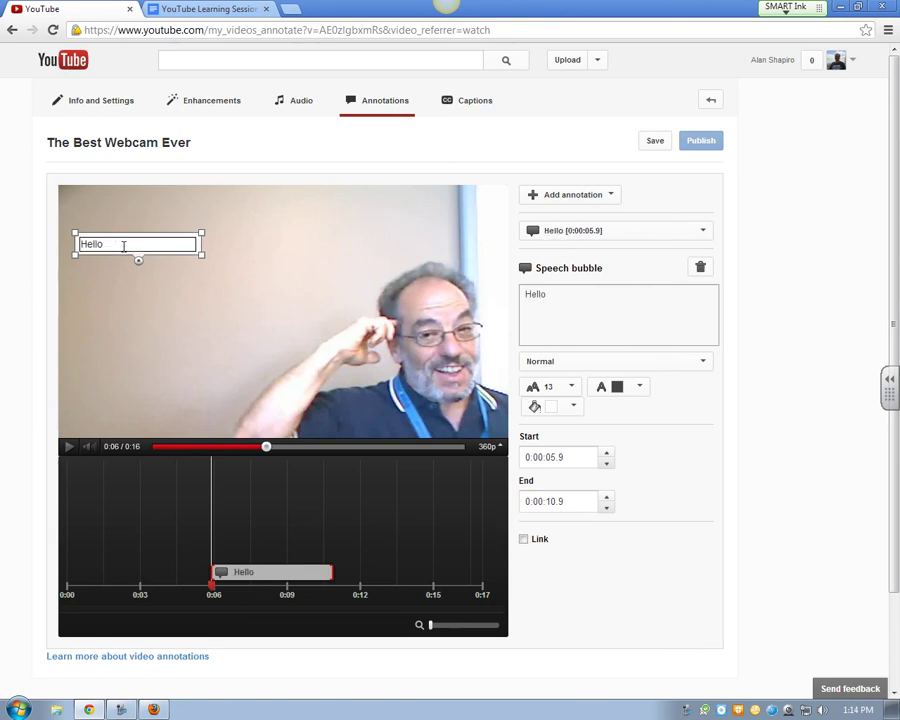
text( to yous)
key(BackSpace)
key(BackSpace)
key(BackSpace)
key(BackSpace)
text(hyo)
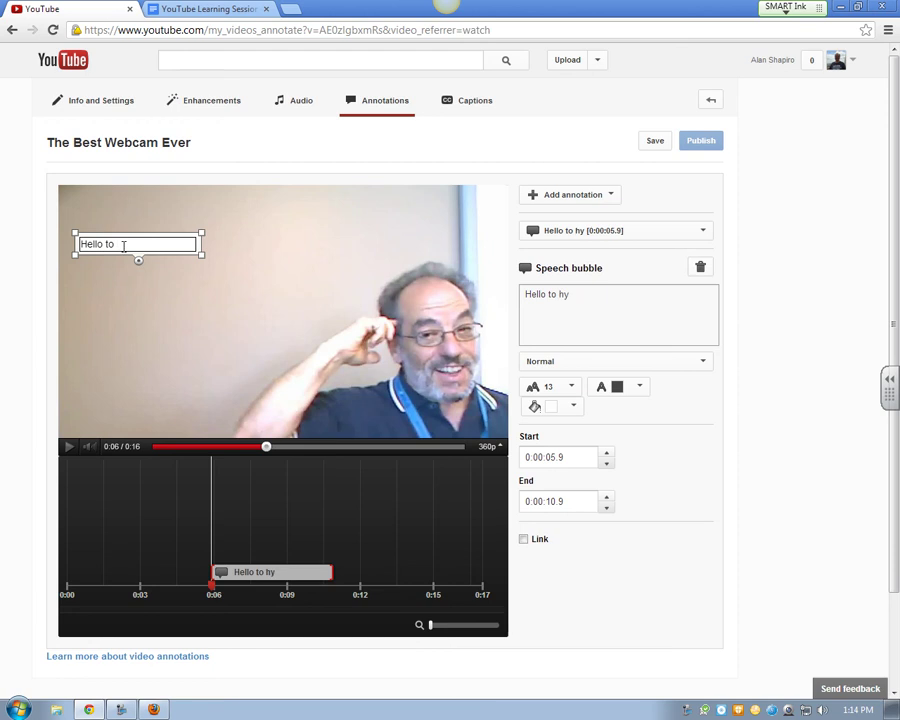
key(BackSpace)
key(BackSpace)
key(BackSpace)
text(you)
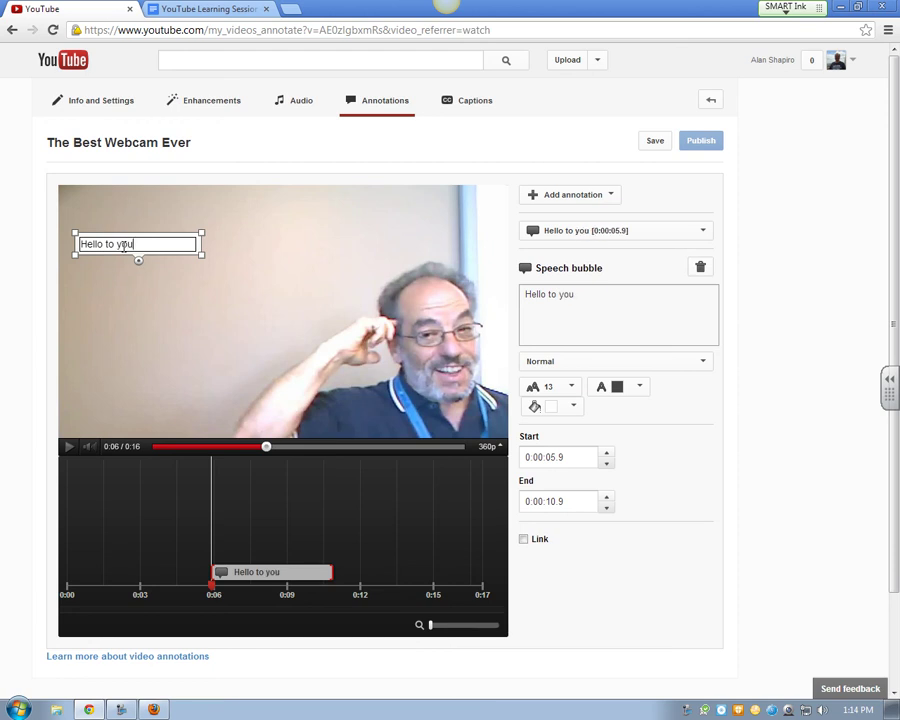
text(. httpL:)
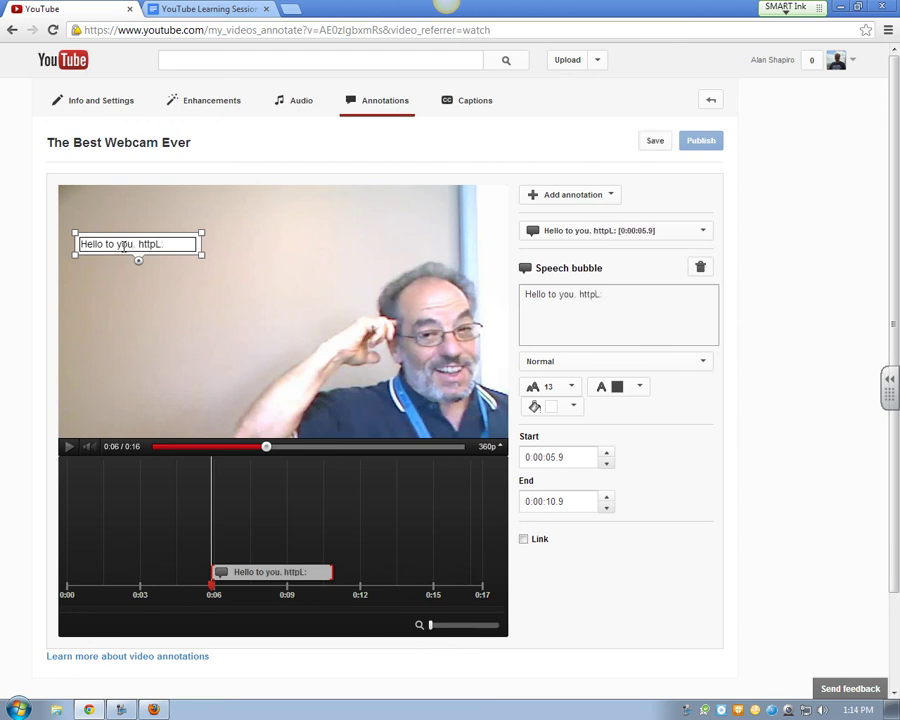
key(BackSpace)
text(:..)
key(BackSpace)
key(BackSpace)
text(//www.go)
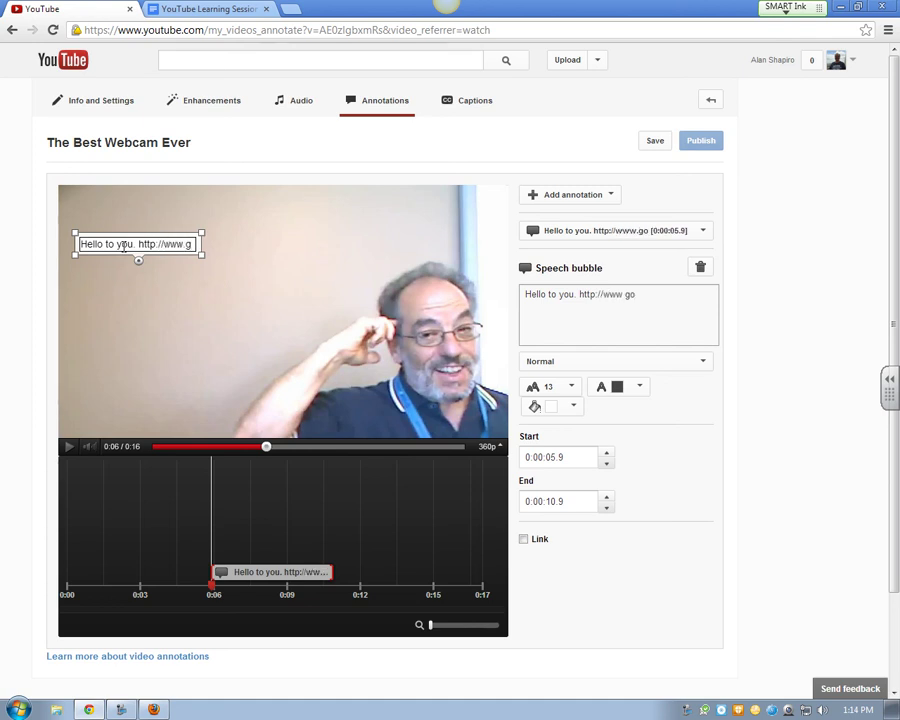
text(ogle.com)
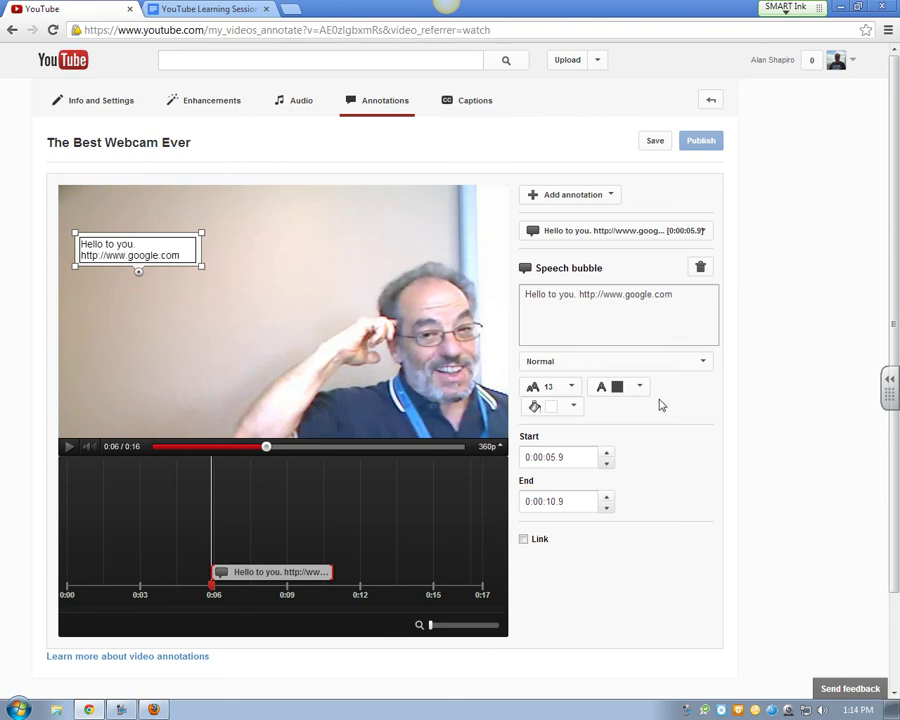
drag(673, 295, 579, 294)
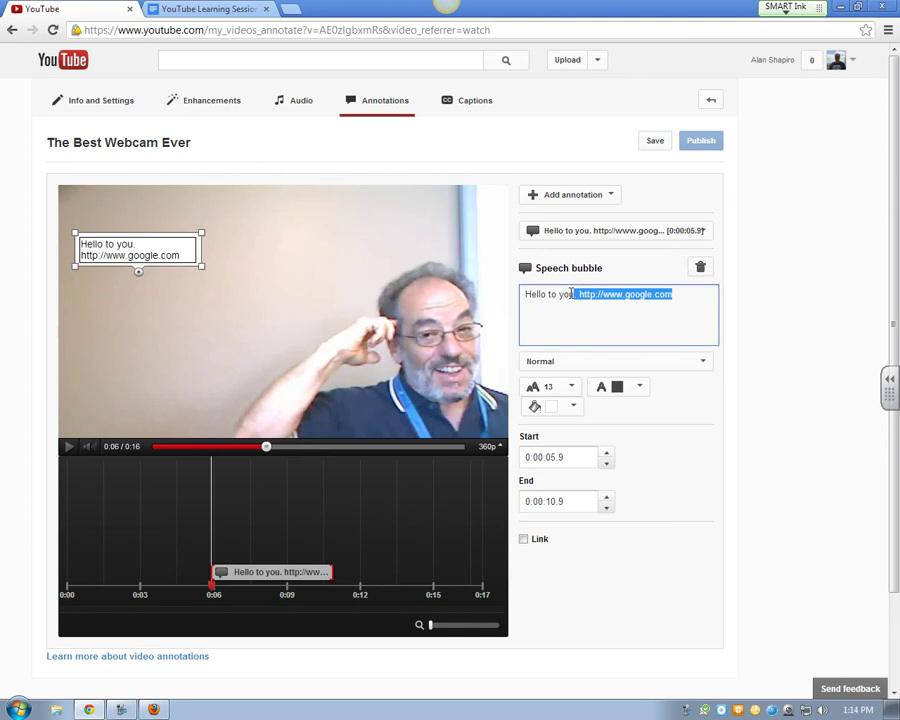
key(BackSpace)
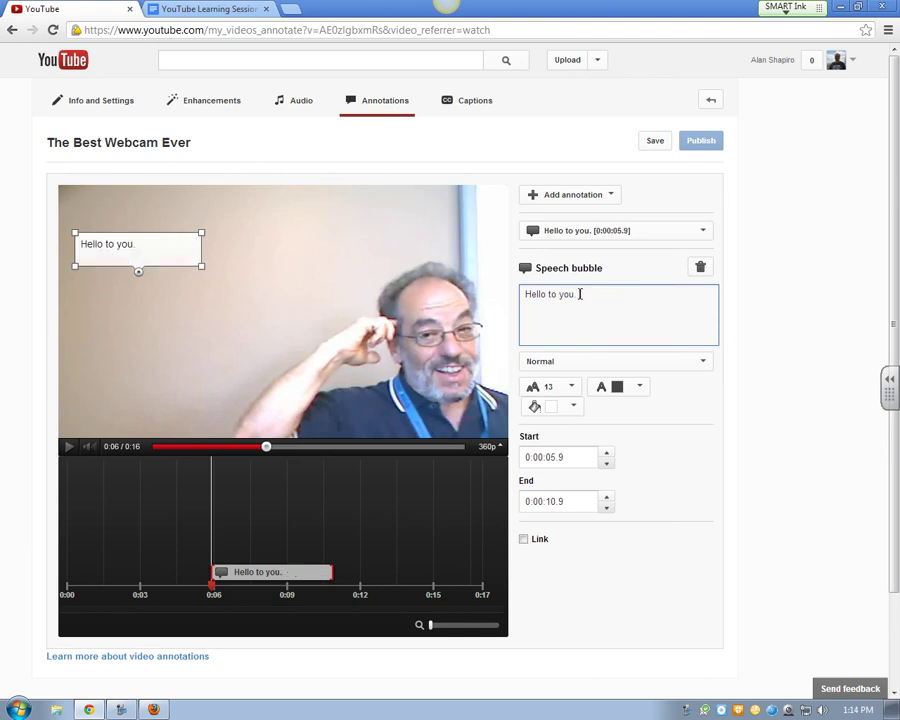
Fill the speech bubble orange, leaving the text colour unchanged
click(574, 406)
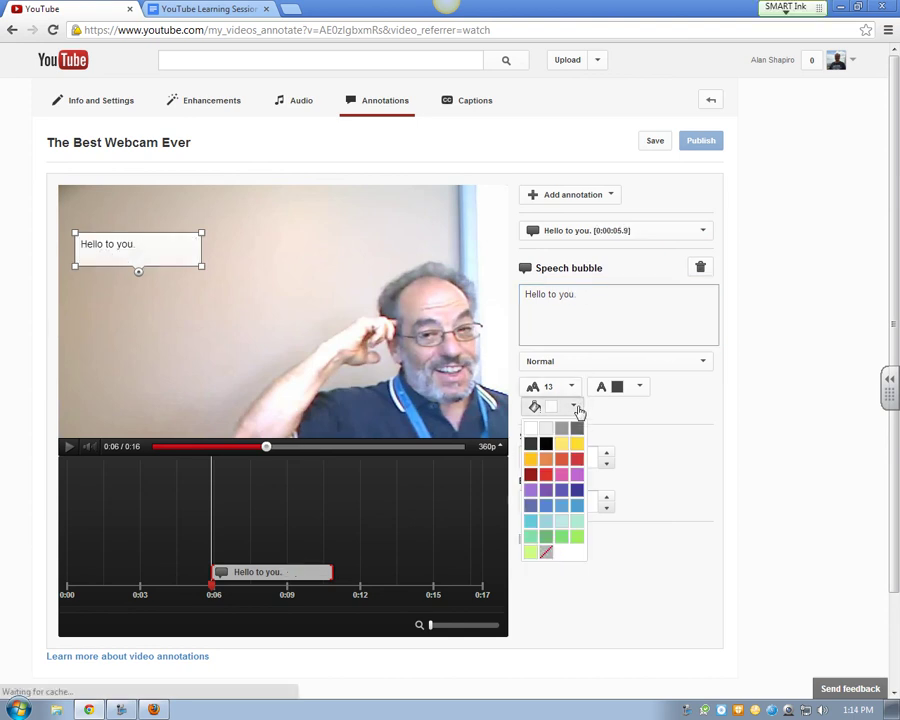
click(546, 462)
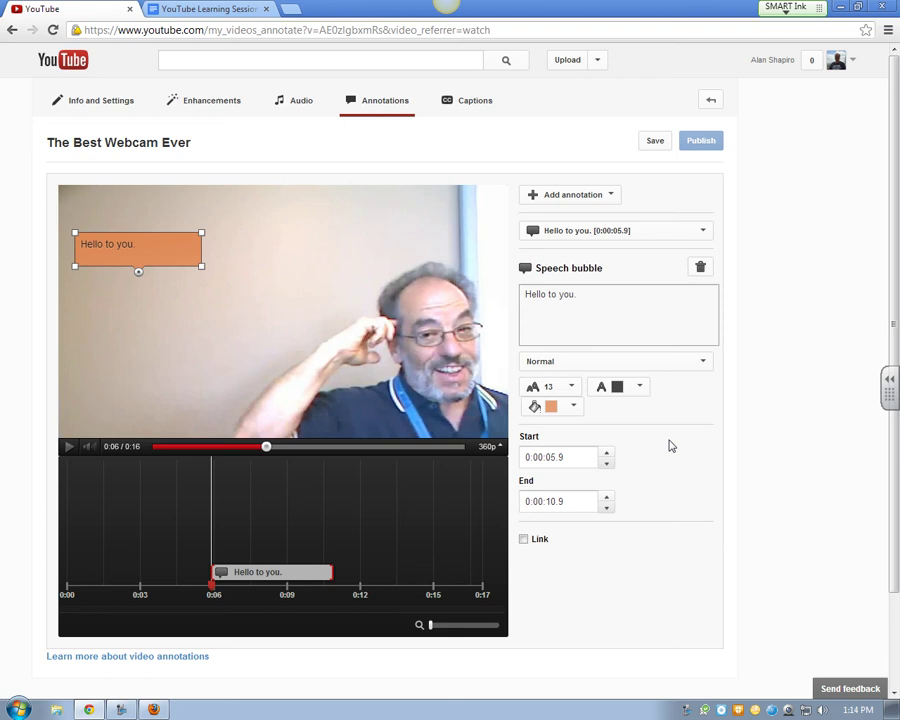
click(640, 388)
click(640, 390)
Keep the bubble unlinked and shorten it to end at 0:07.5
click(523, 541)
scroll(690, 525, down, 2)
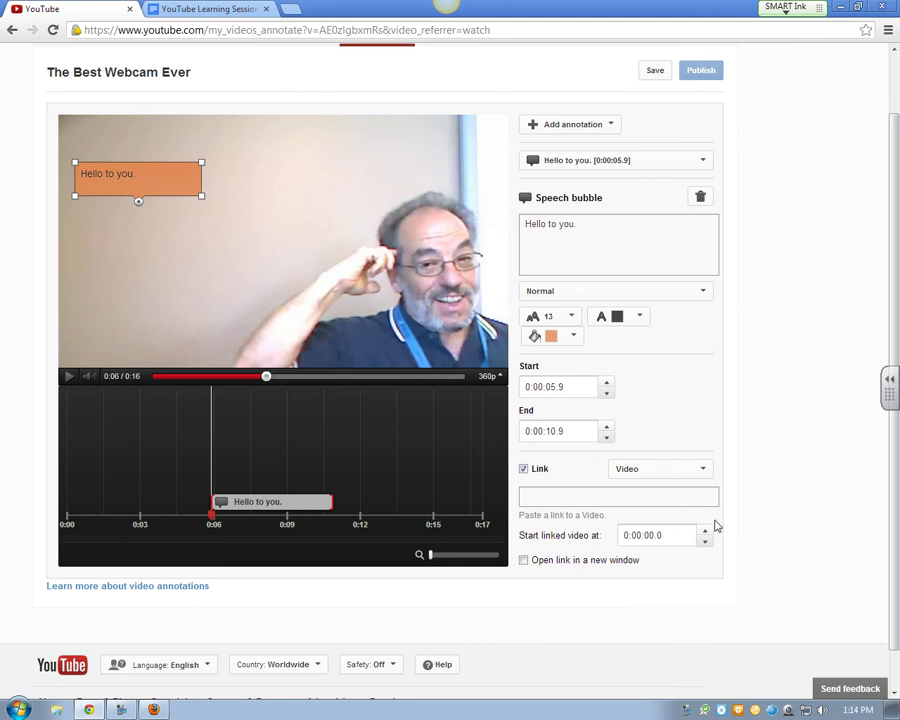
click(704, 469)
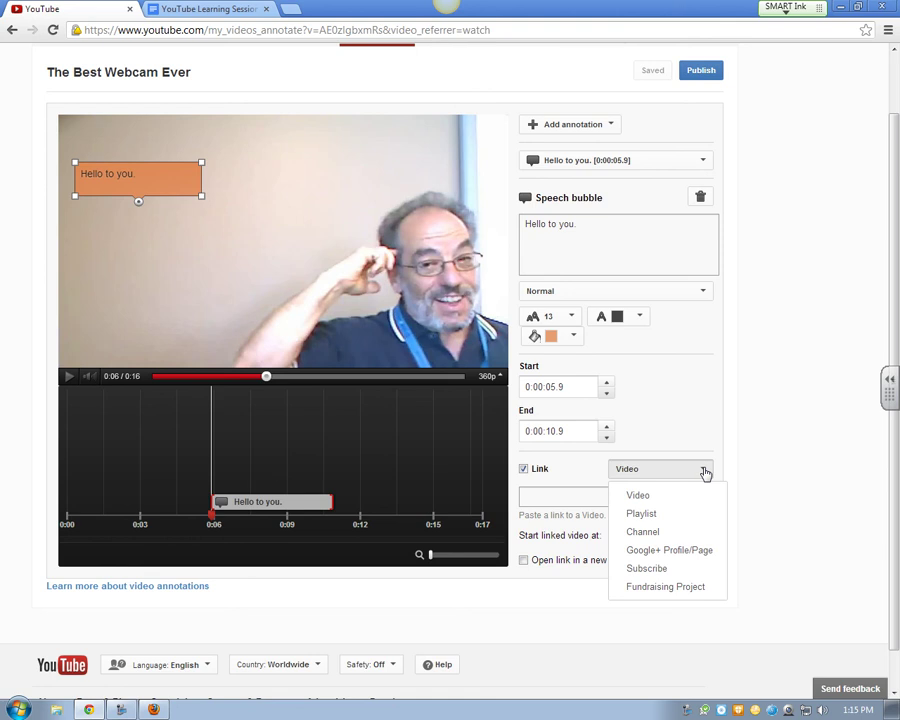
click(523, 470)
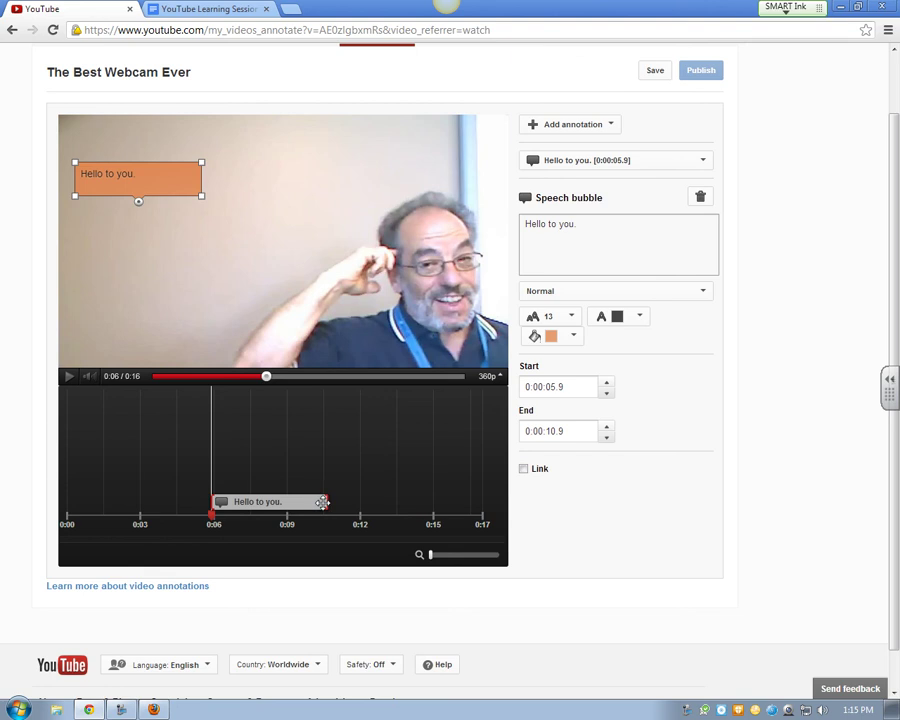
drag(322, 502, 248, 501)
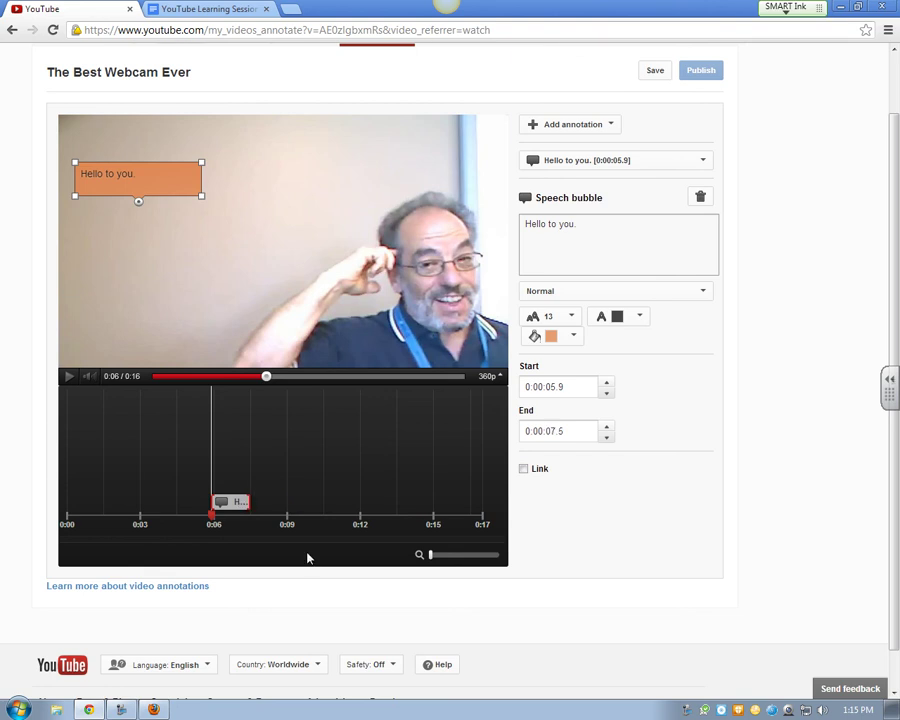
Add a Pause annotation starting at 0:07.5
click(609, 131)
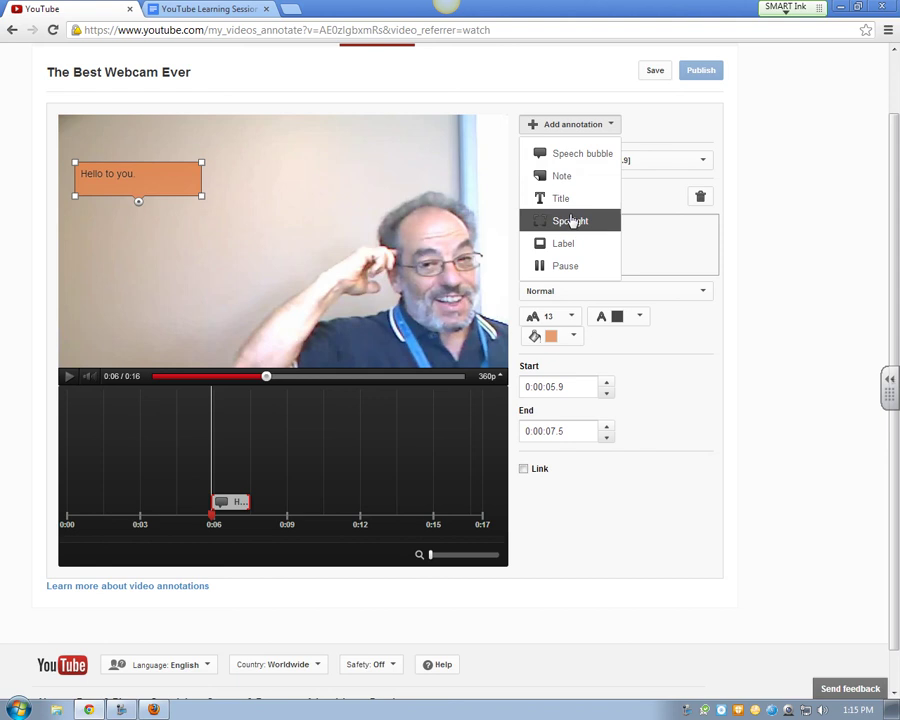
click(569, 264)
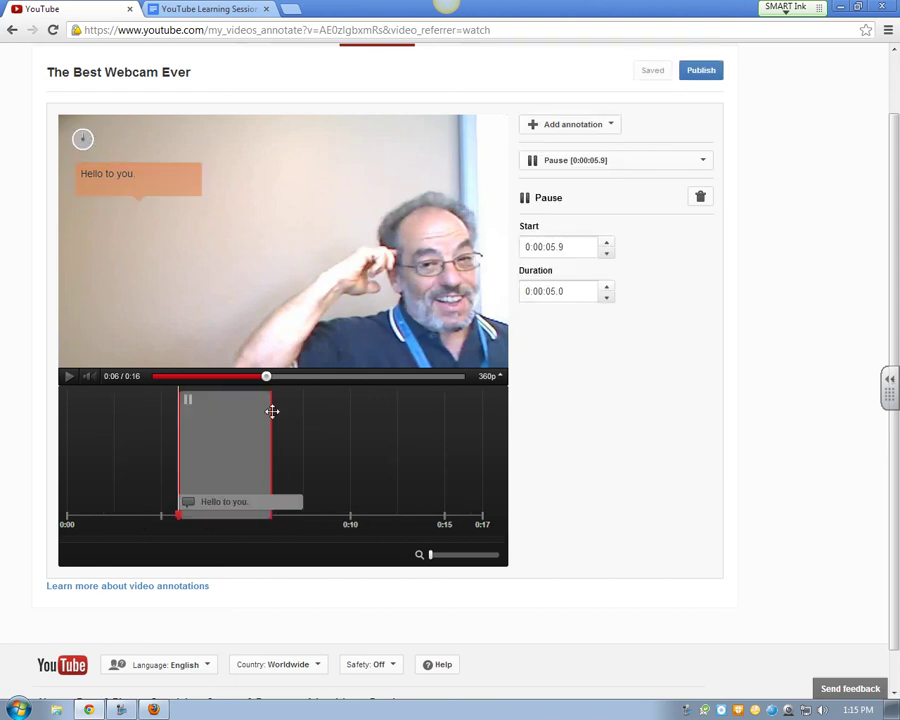
mouse_move(255, 413)
mouse_down()
mouse_move(210, 424)
mouse_move(270, 420)
mouse_move(229, 420)
mouse_up()
Preview the video from the beginning to check the pause
mouse_move(266, 376)
mouse_down()
mouse_move(165, 386)
mouse_move(152, 377)
mouse_move(208, 420)
mouse_up()
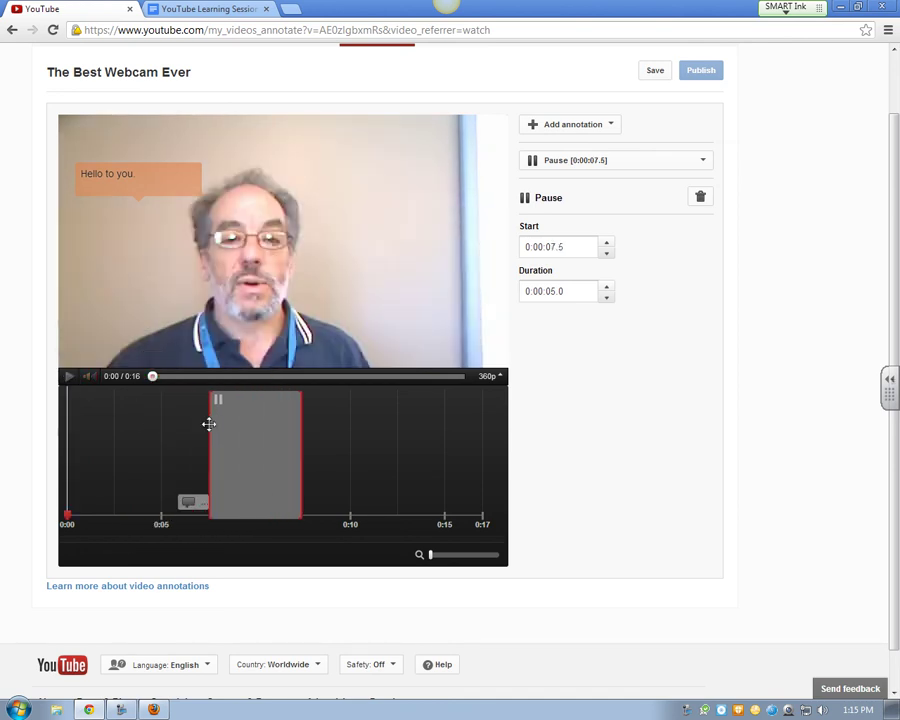
click(70, 377)
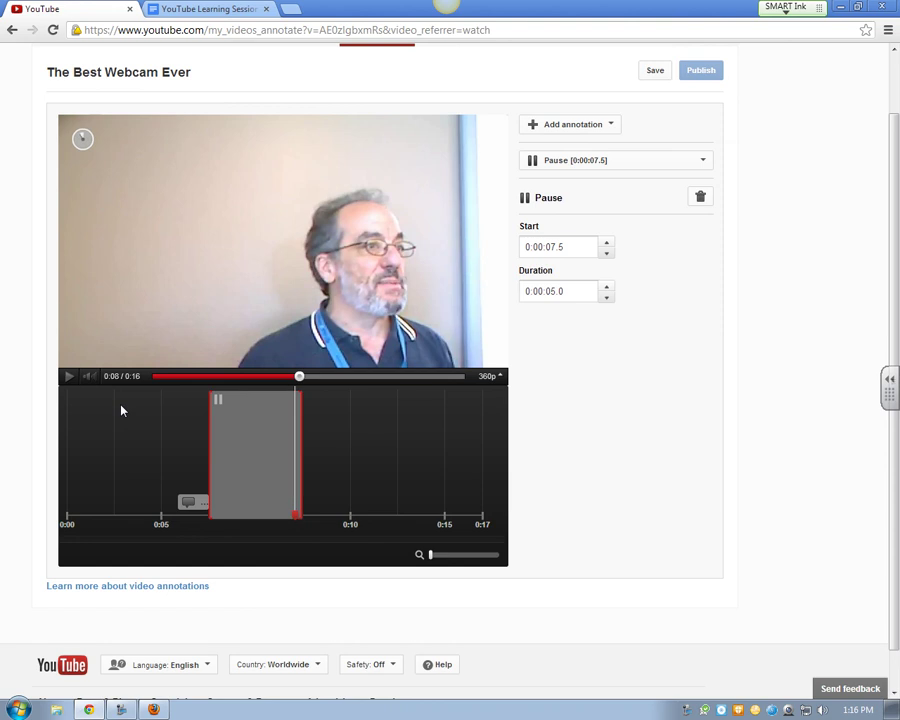
click(72, 377)
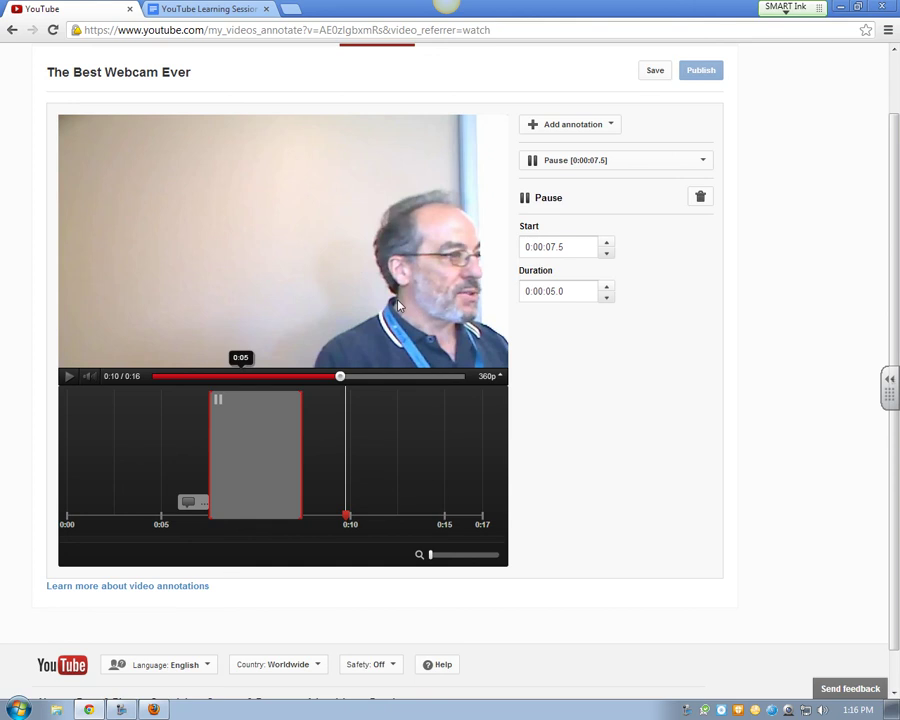
click(611, 126)
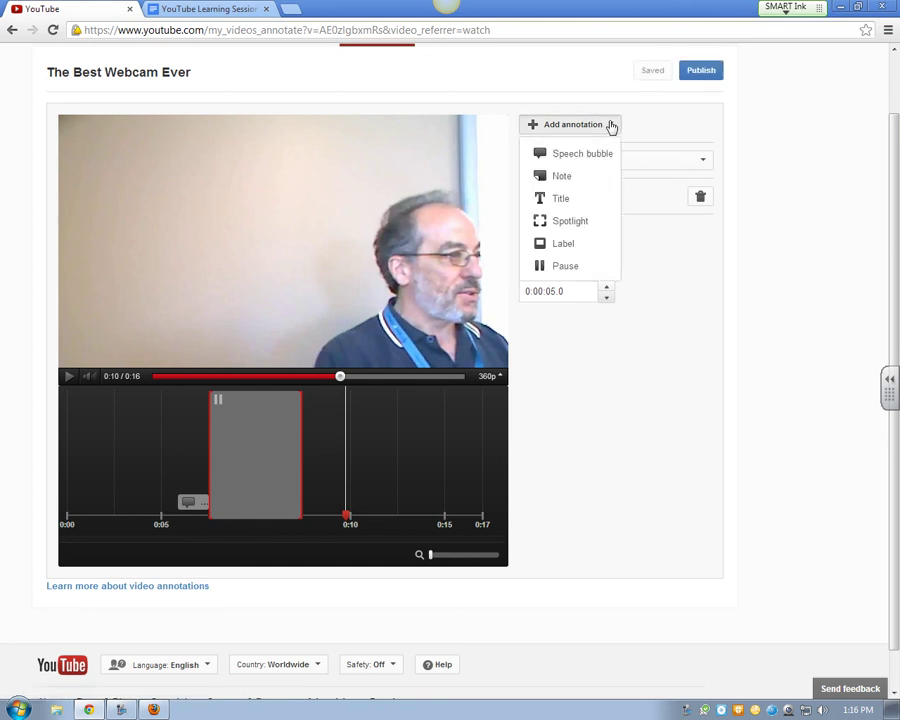
click(610, 87)
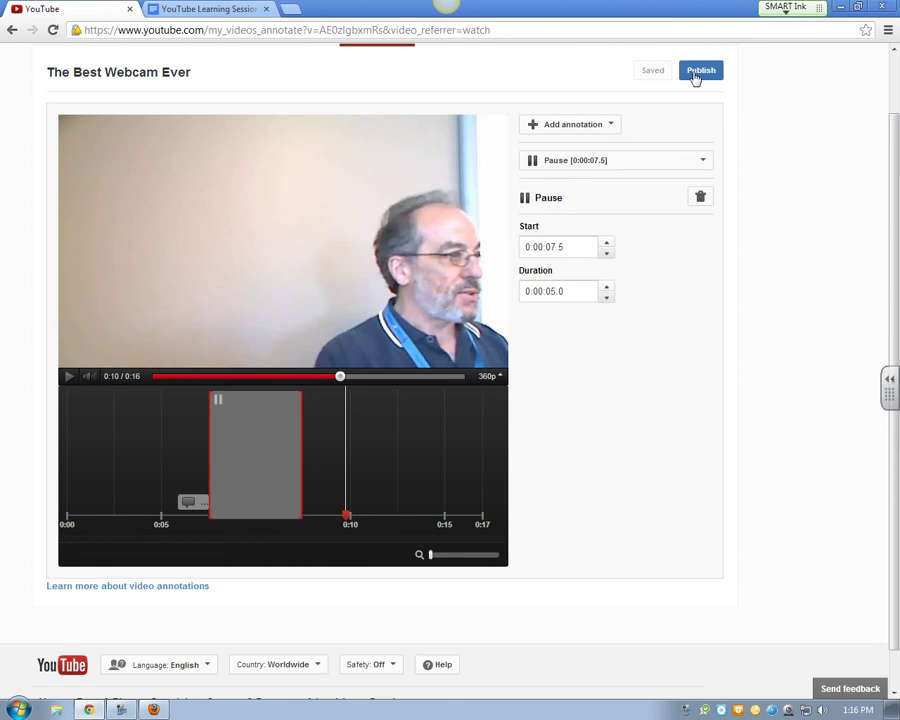
scroll(895, 244, up, 2)
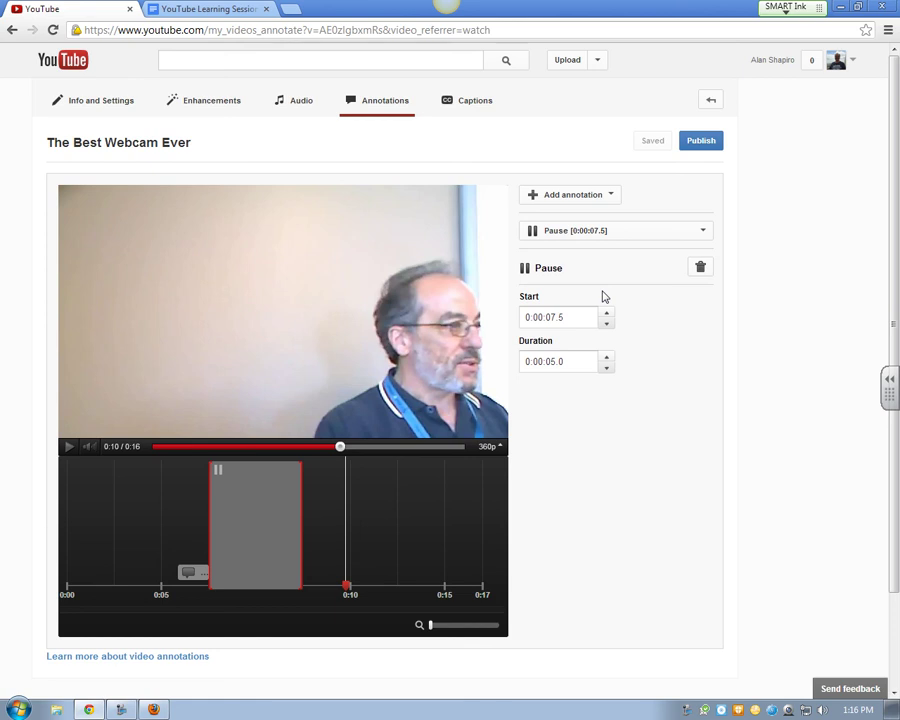
Open the English automatic captions track from the Captions page
click(466, 104)
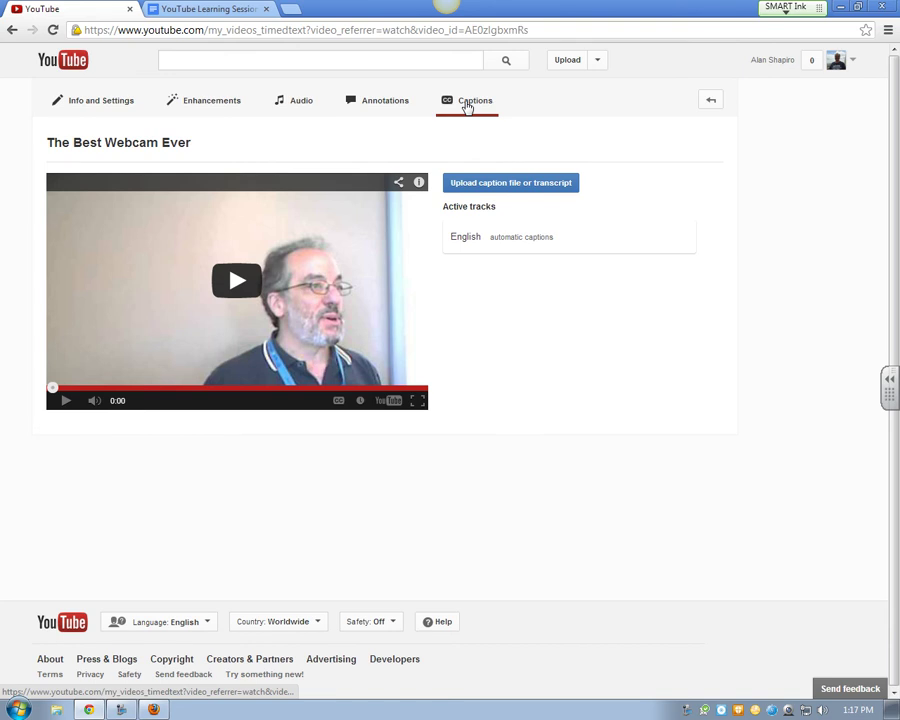
click(504, 246)
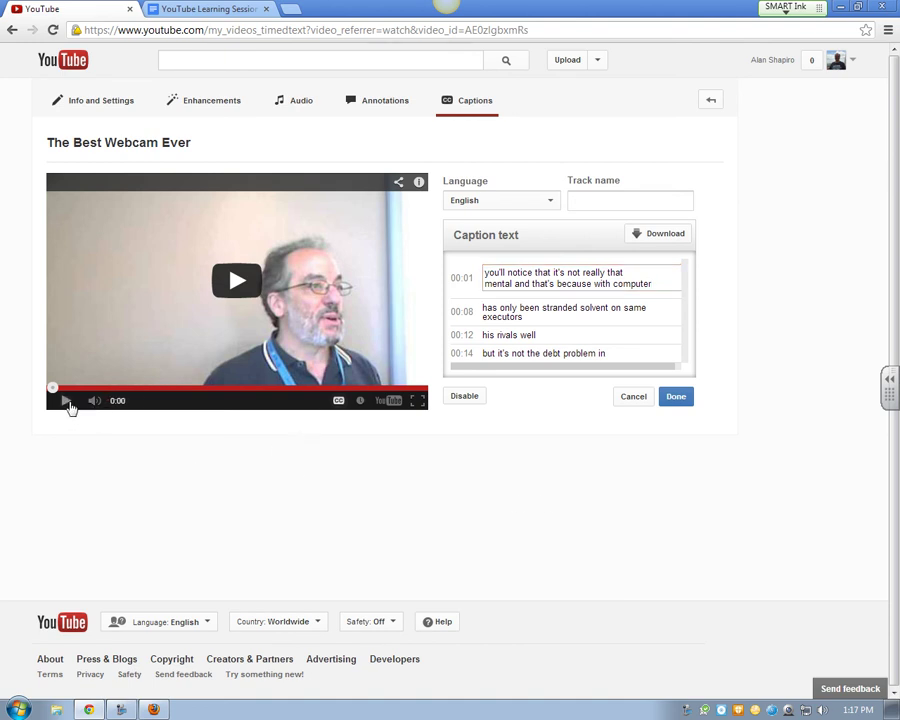
Replace 'mental' with 'good' in the 00:01 caption
click(67, 402)
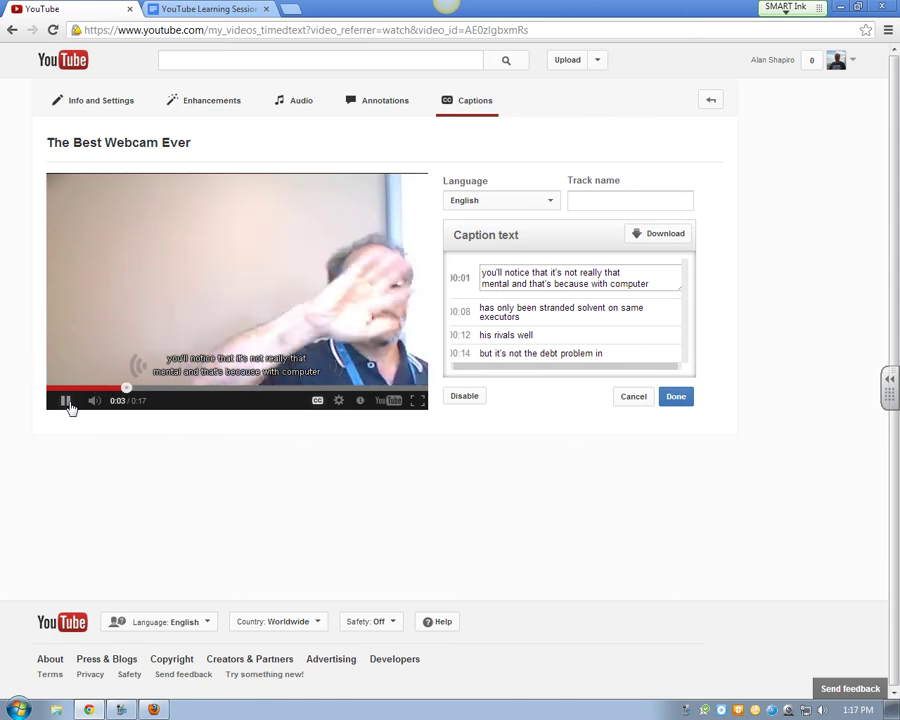
click(66, 401)
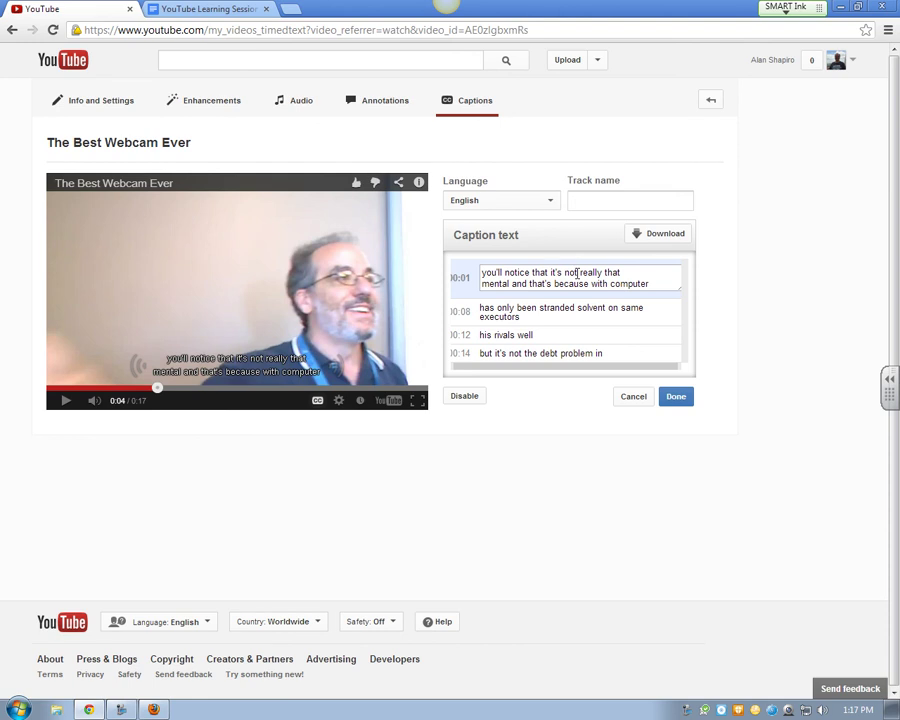
click(512, 283)
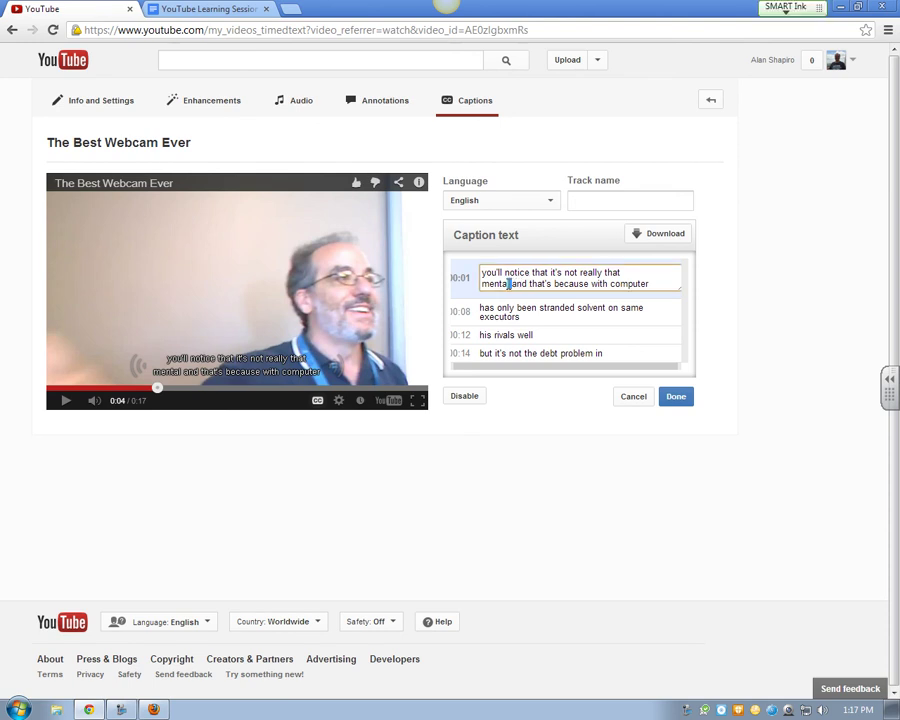
drag(512, 283, 454, 287)
text(good)
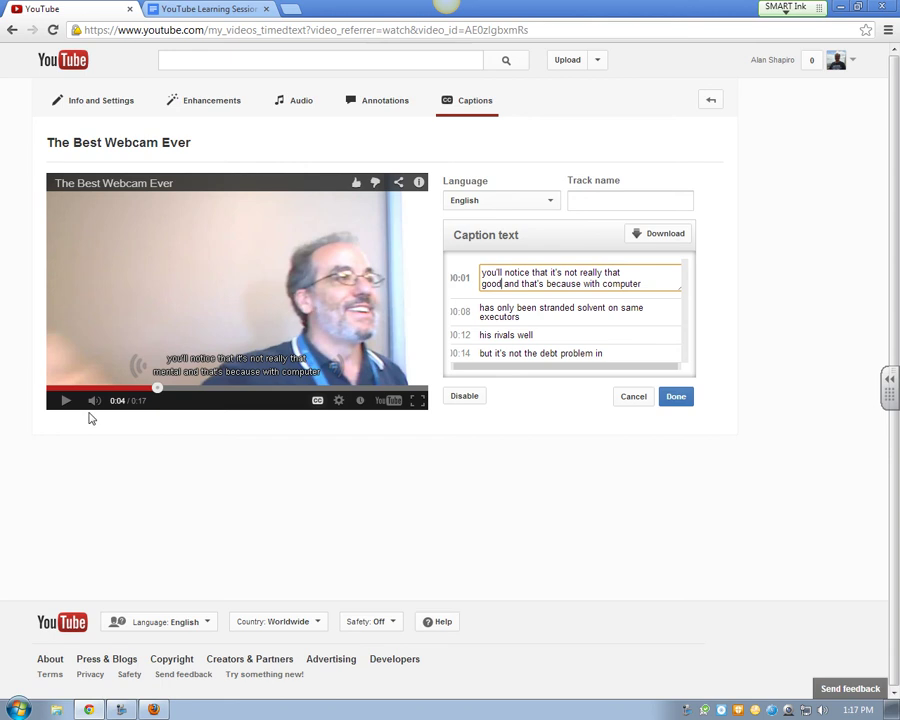
Replace 'with' with 'this' in the same 00:01 caption
click(65, 402)
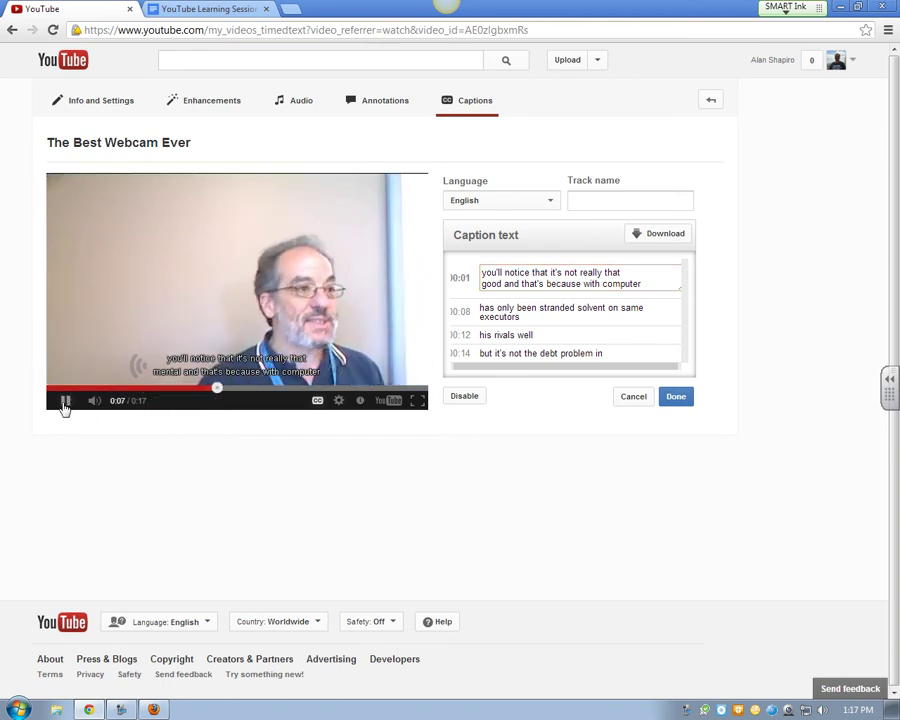
click(65, 402)
click(590, 284)
double_click(590, 284)
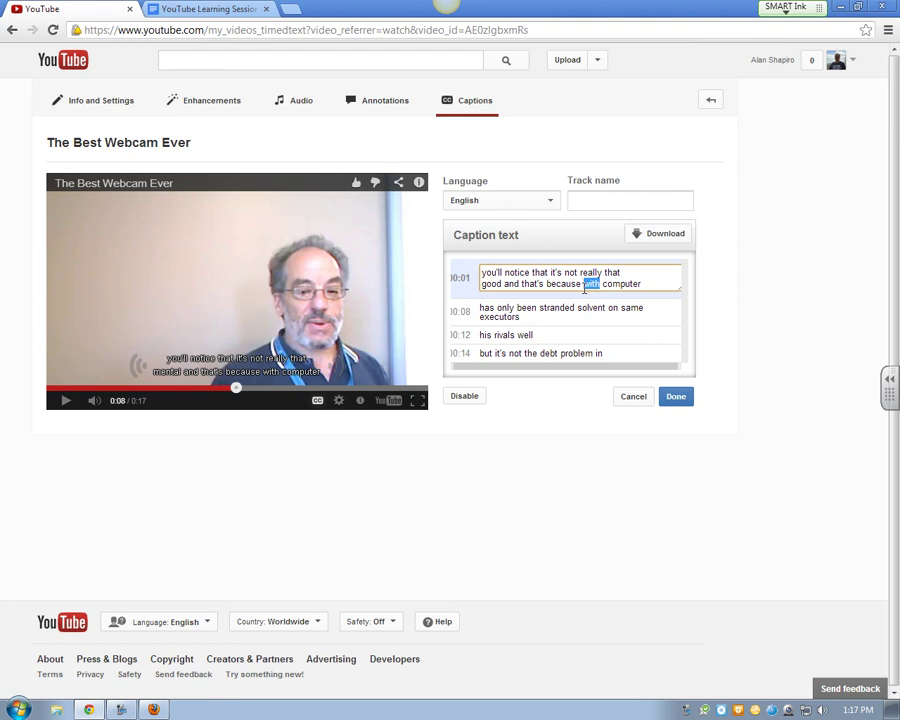
text(this)
Replay the video from 0:08 to review the corrected captions
click(70, 402)
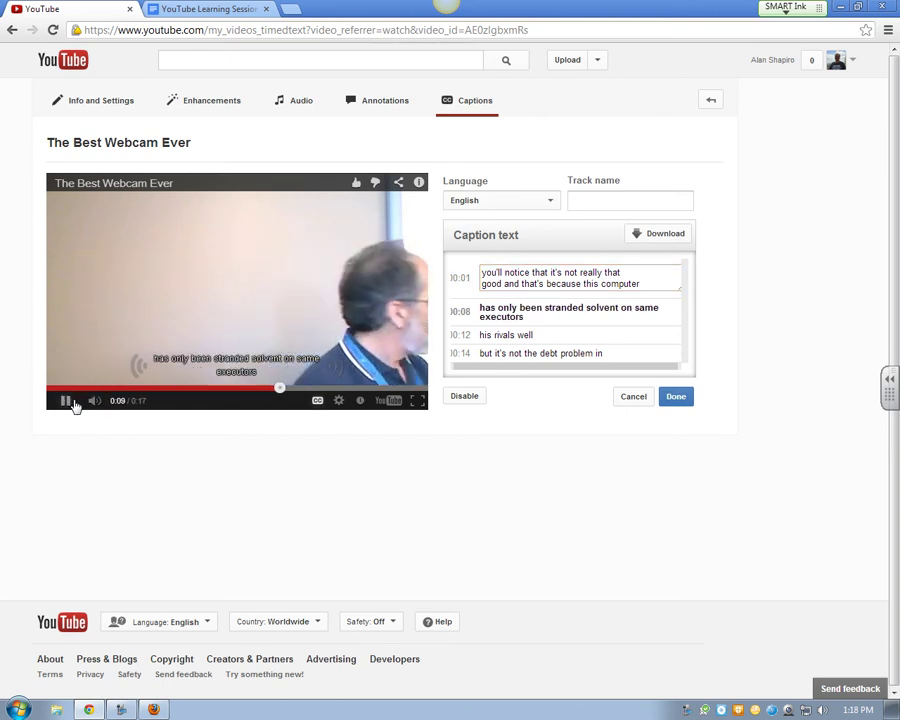
click(72, 403)
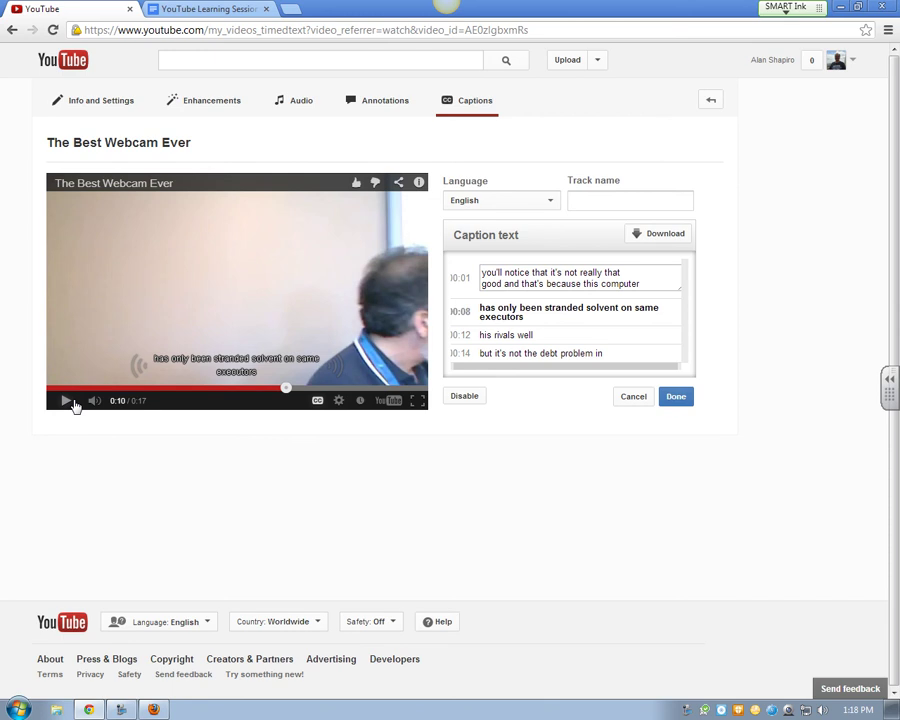
click(234, 392)
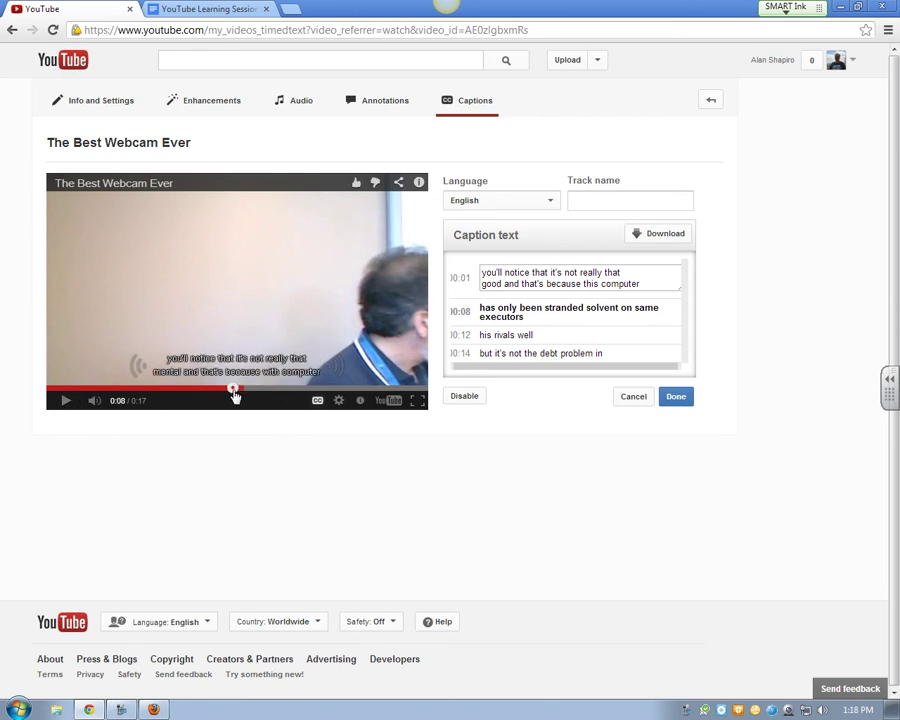
click(70, 406)
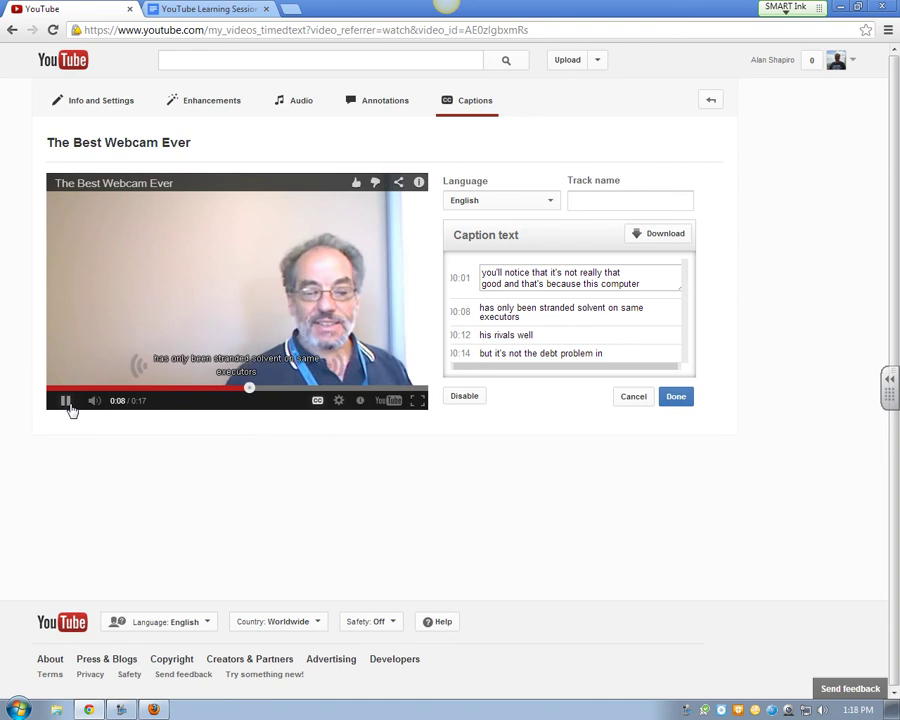
click(68, 405)
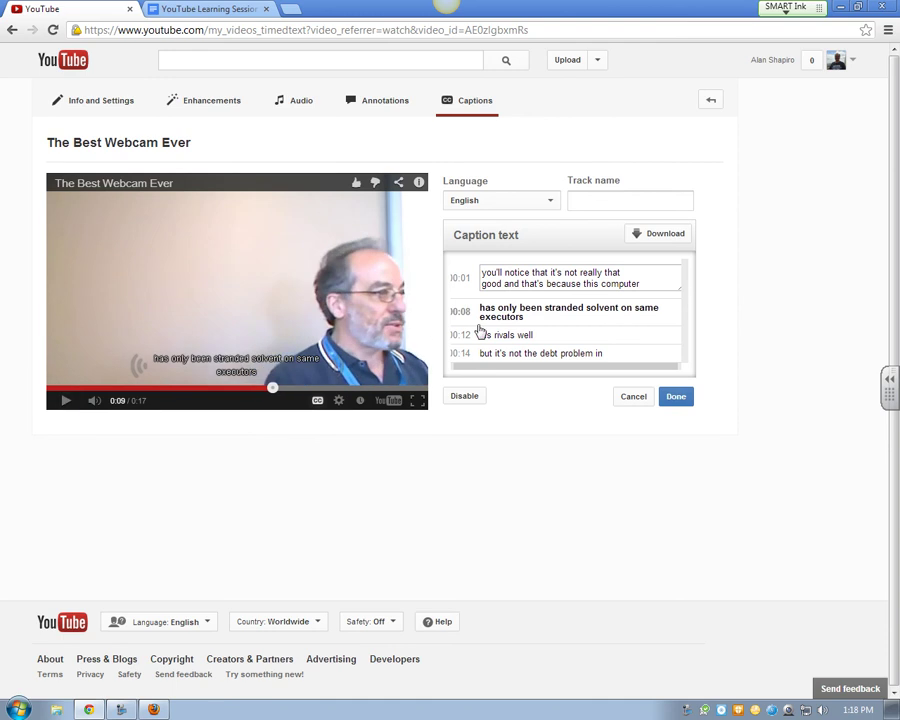
click(588, 320)
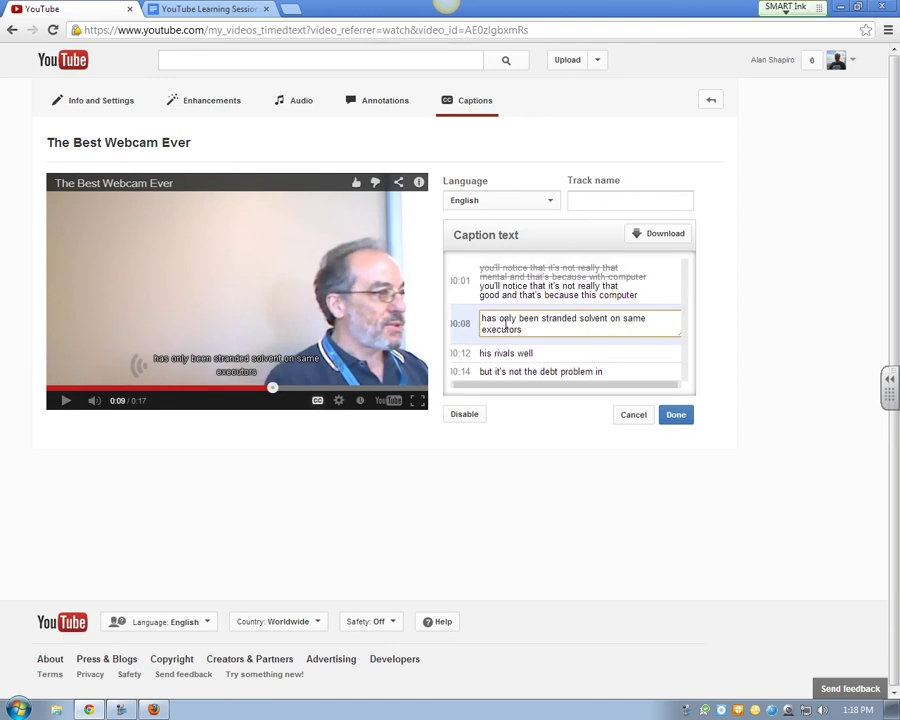
Rewrite the 0:08 caption as 'has other things running on it' and replay to check
drag(499, 320, 543, 344)
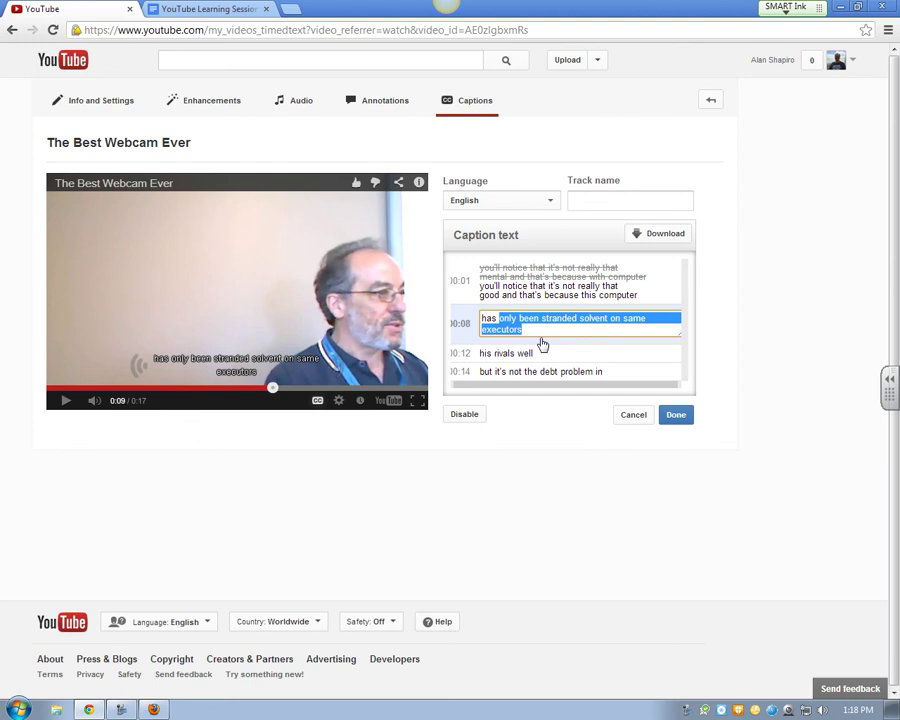
text(things)
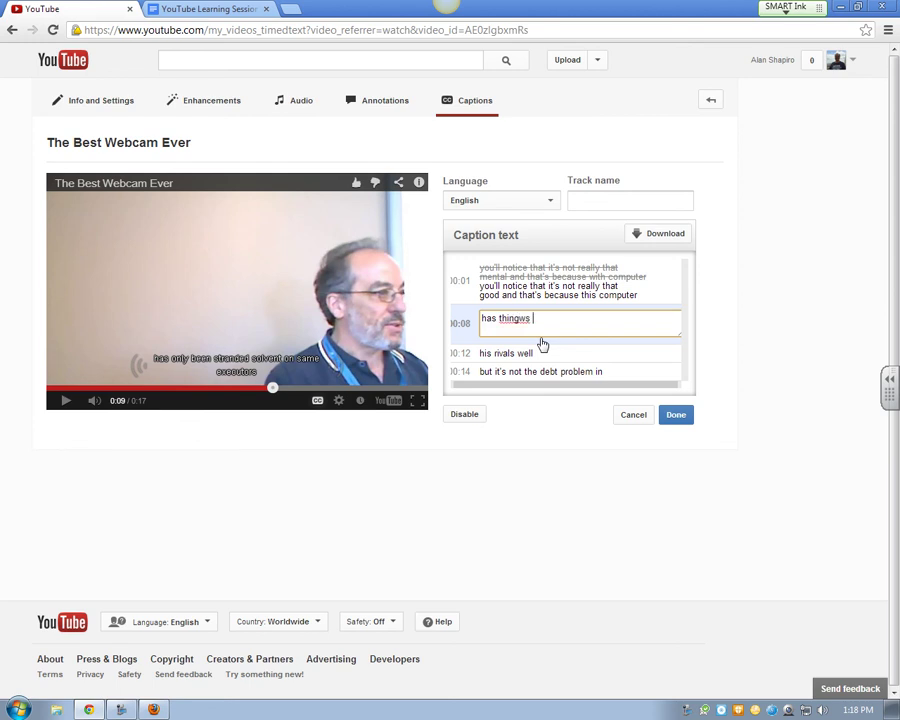
key(BackSpace)
text(s runs)
key(BackSpace)
key(BackSpace)
key(BackSpace)
key(BackSpace)
key(BackSpace)
key(BackSpace)
key(BackSpace)
key(BackSpace)
key(BackSpace)
key(BackSpace)
key(BackSpace)
text(other things running on it)
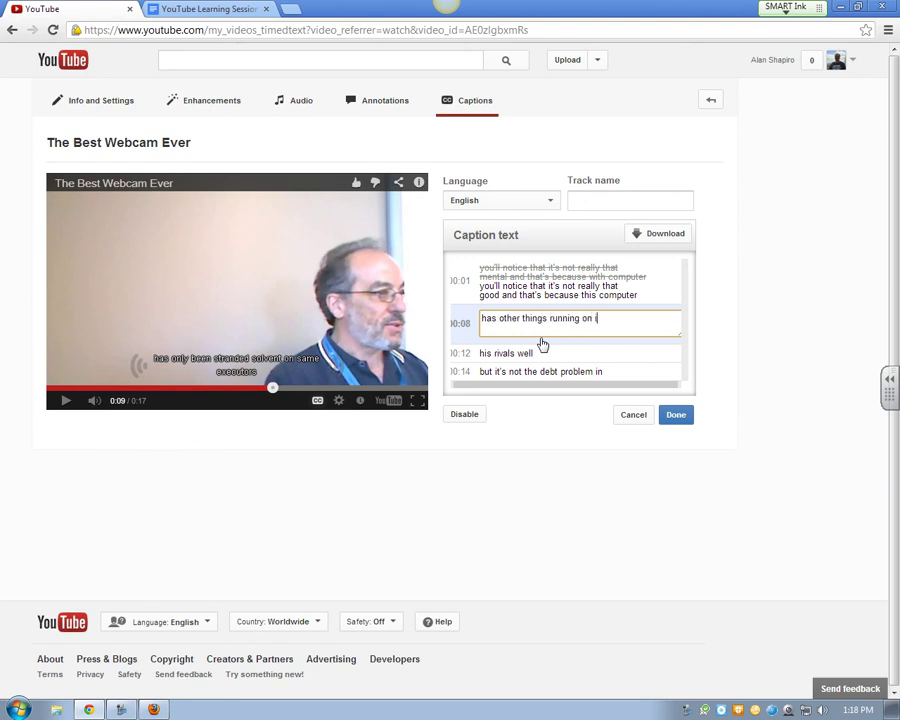
click(65, 400)
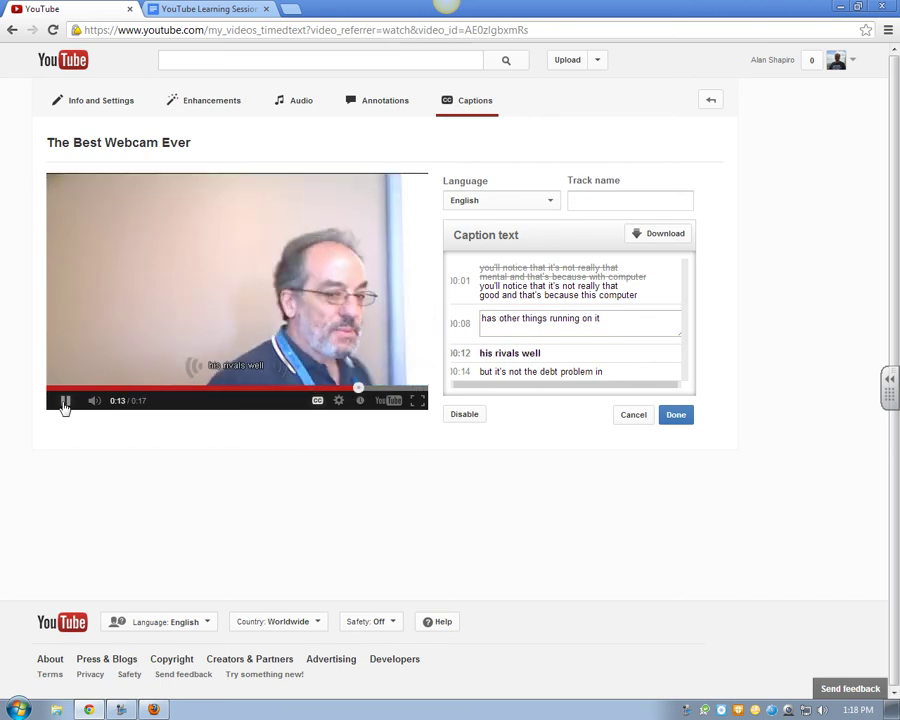
click(64, 402)
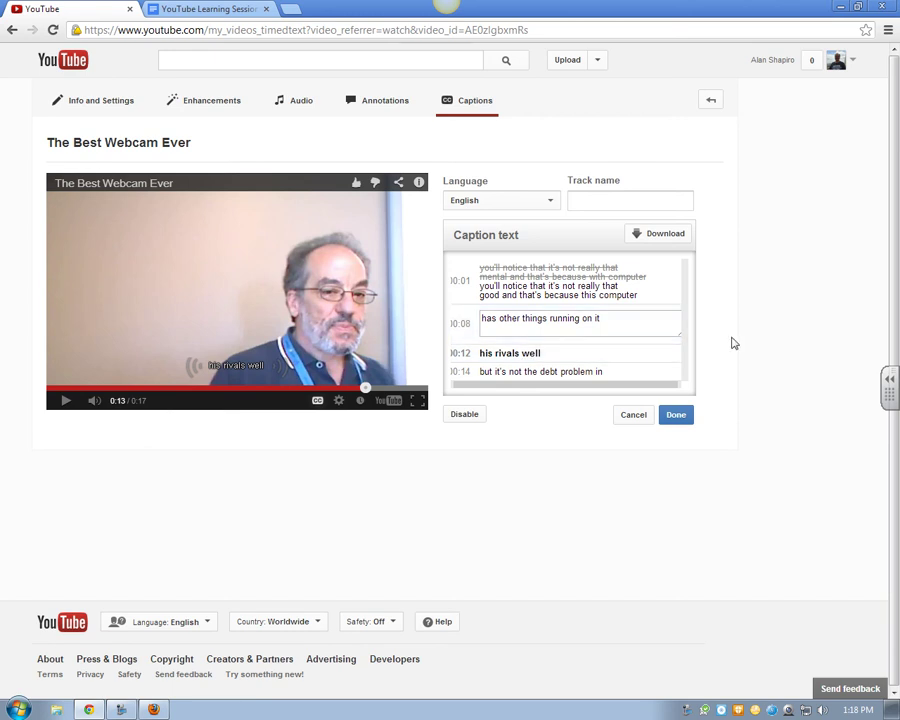
click(661, 356)
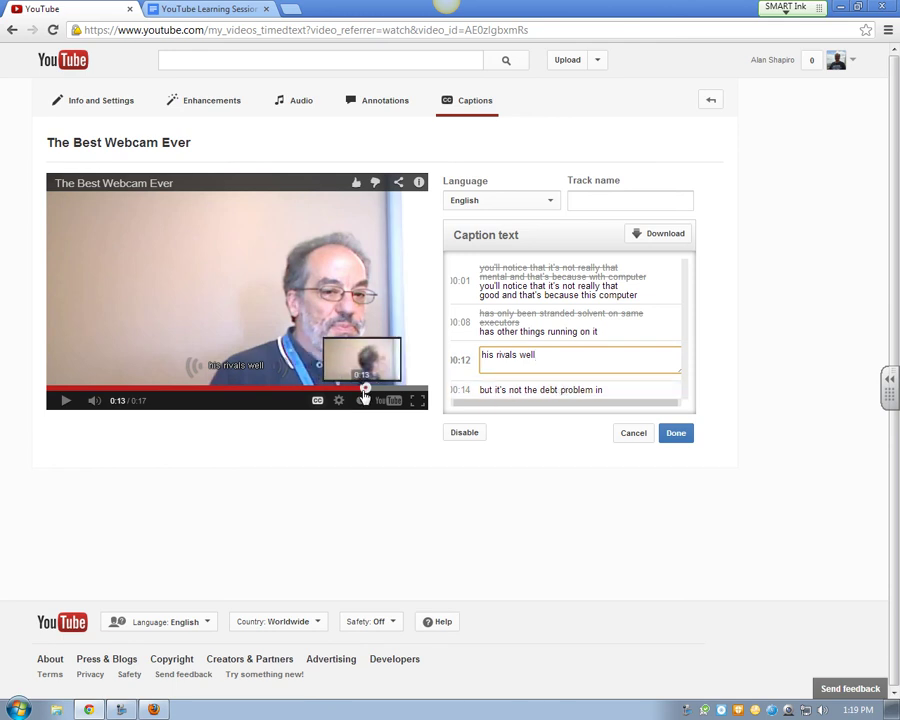
Replay from 0:11 and change 'his rivals well' to 'computer is running a little slow'
click(311, 388)
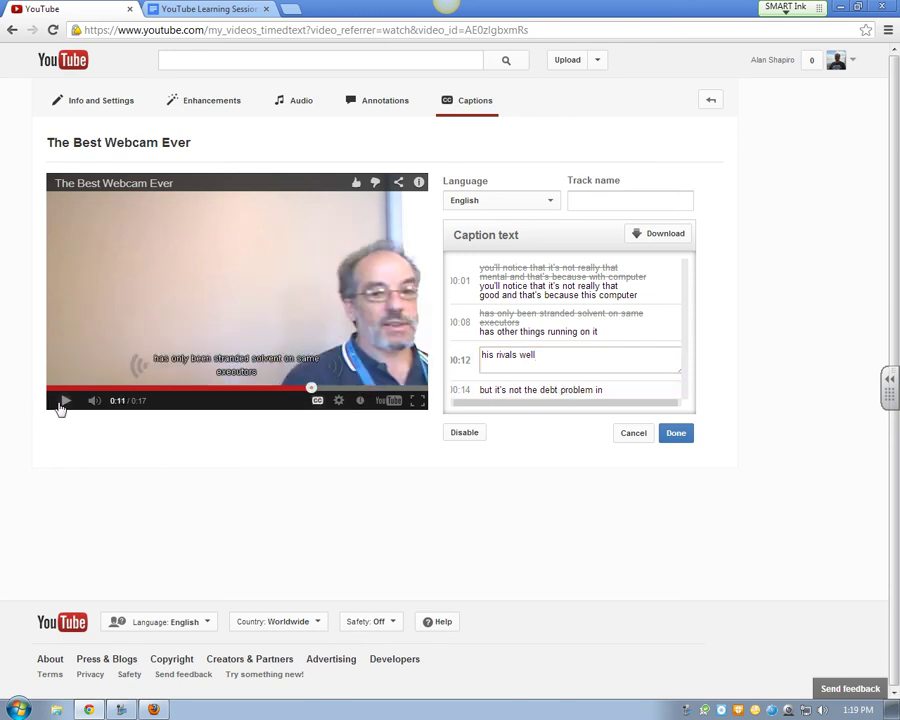
click(62, 403)
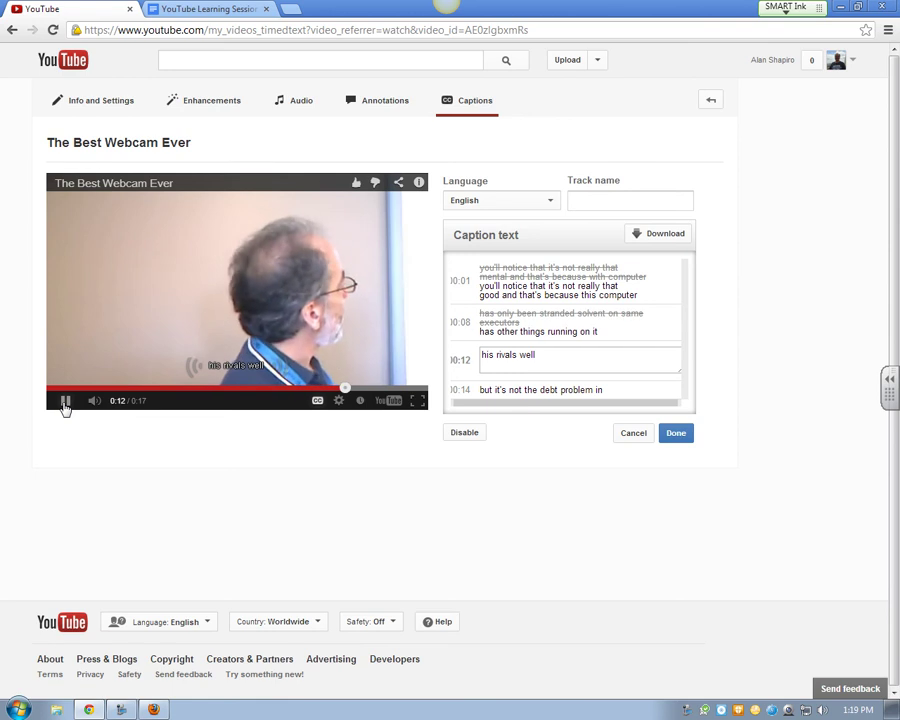
click(64, 402)
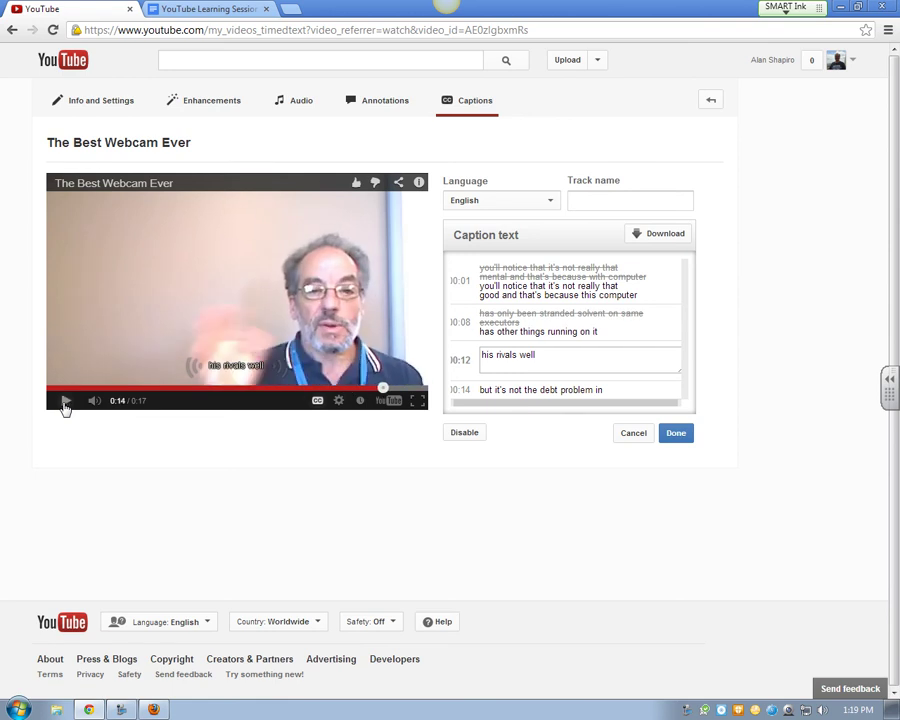
drag(536, 355, 437, 355)
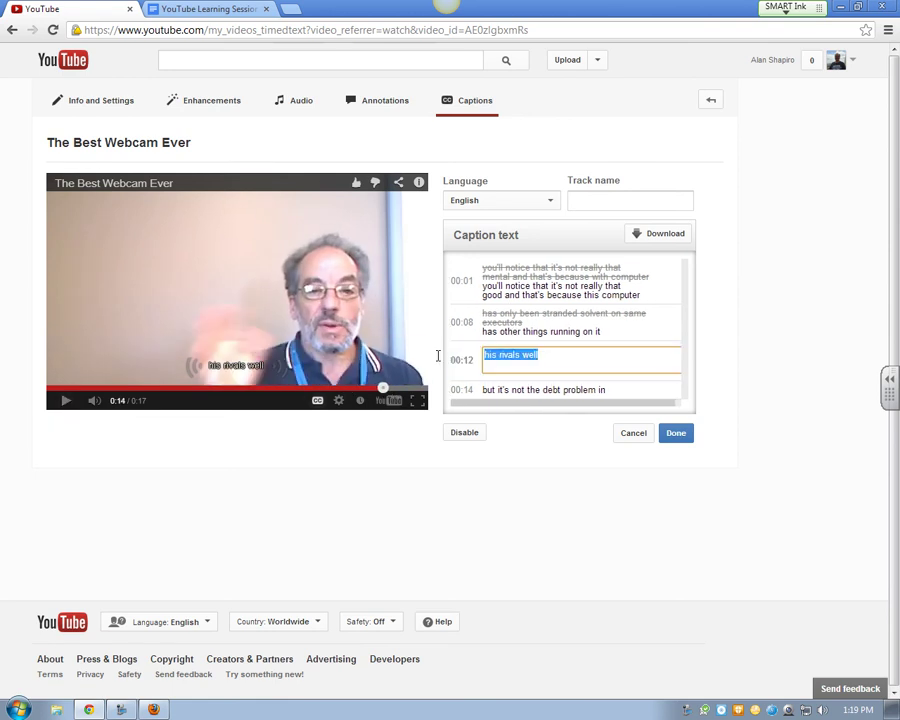
text(computer is)
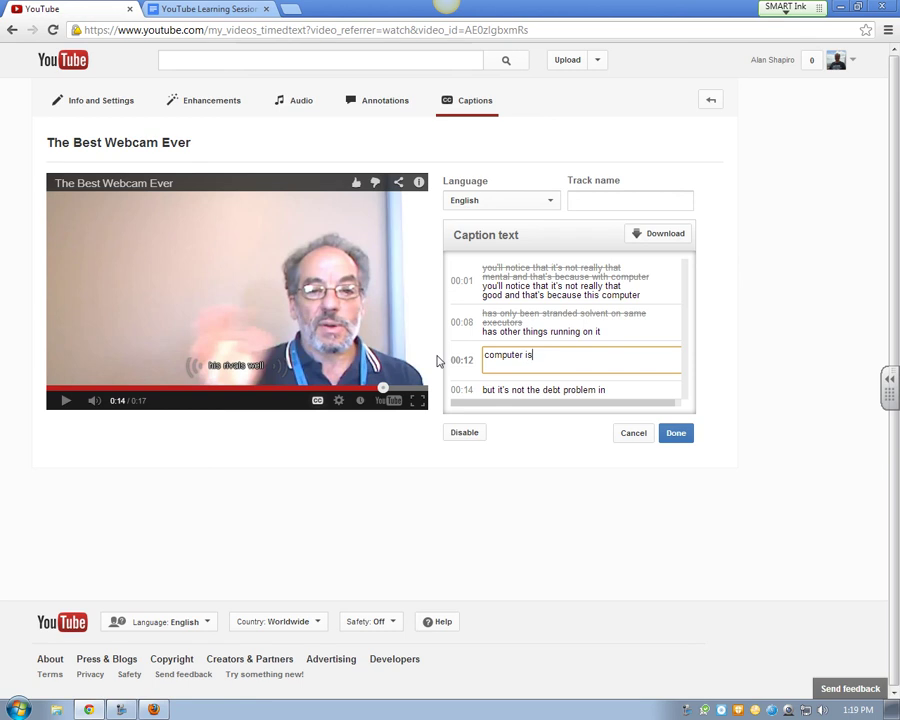
text( running a little slow)
click(671, 386)
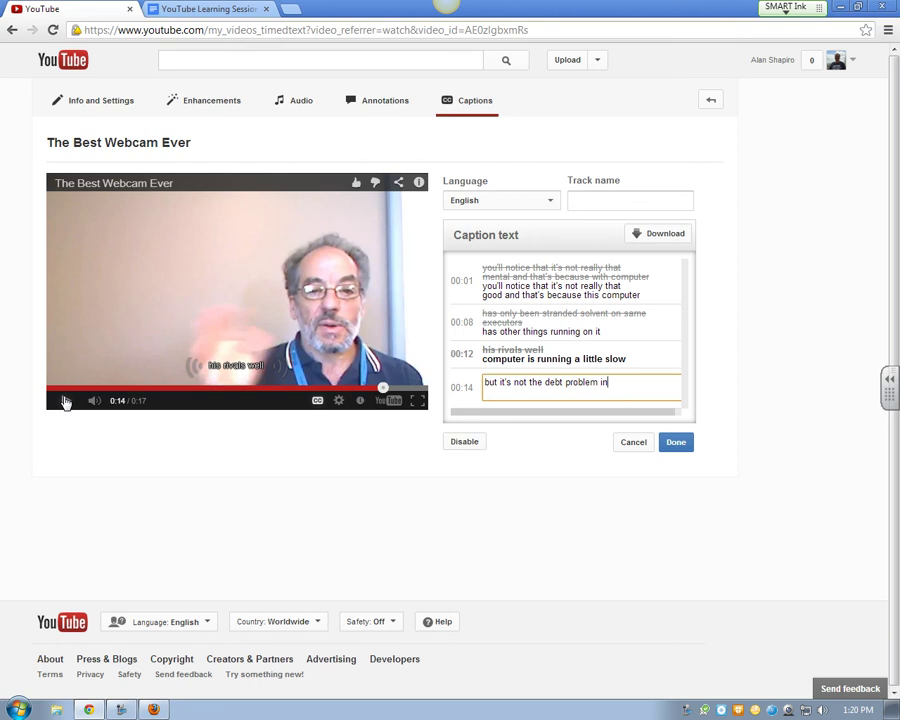
Correct the 00:14 caption to read "and it's not too bad" and save the caption edits
click(65, 401)
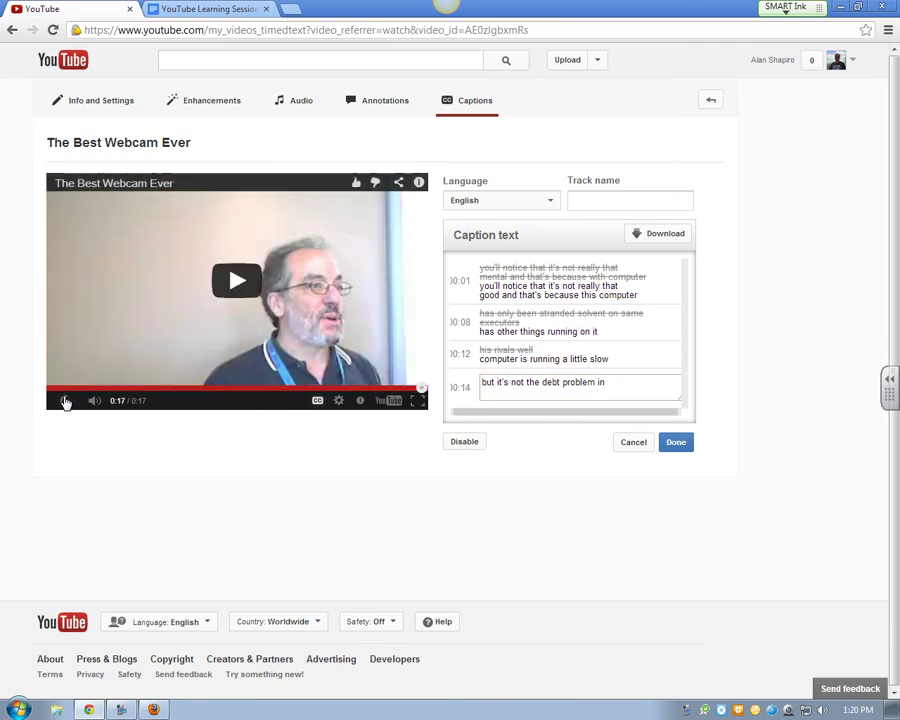
drag(620, 378, 446, 386)
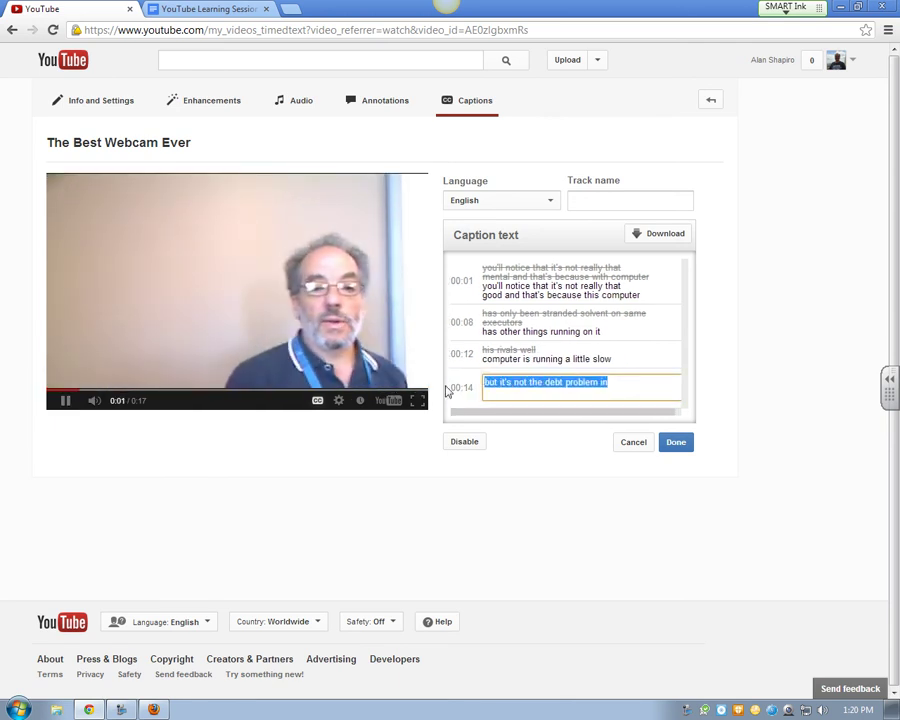
text(and it)
key(BackSpace)
text('s not t)
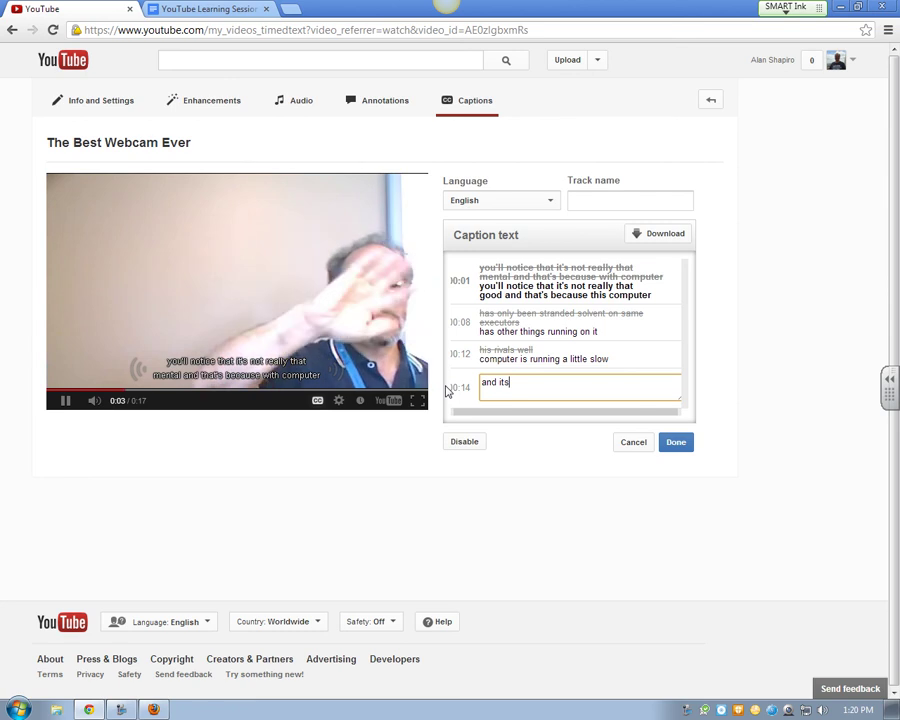
text(oo bad)
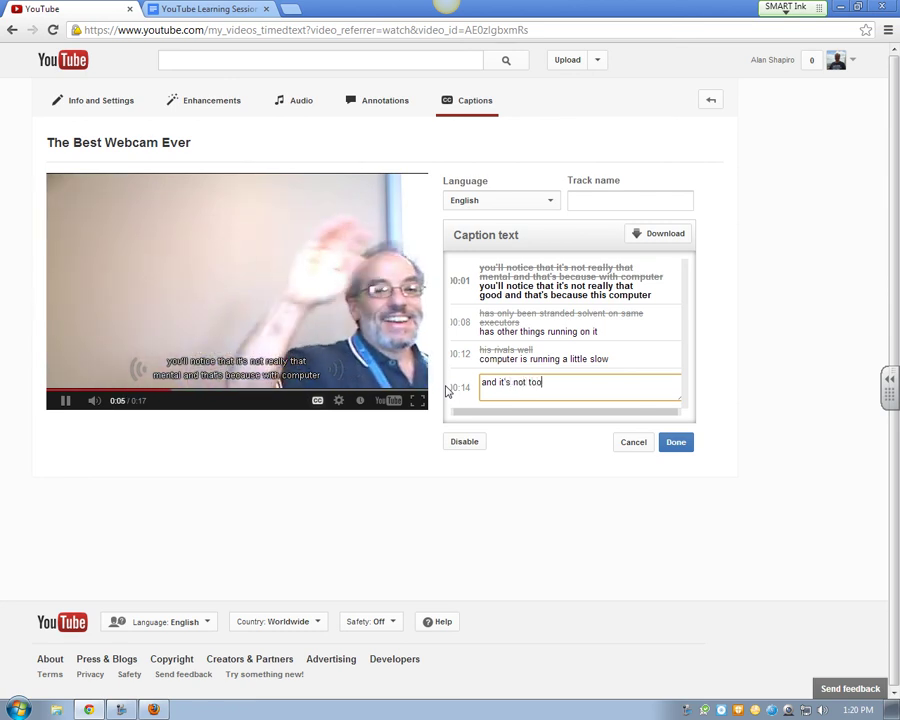
click(686, 430)
click(684, 452)
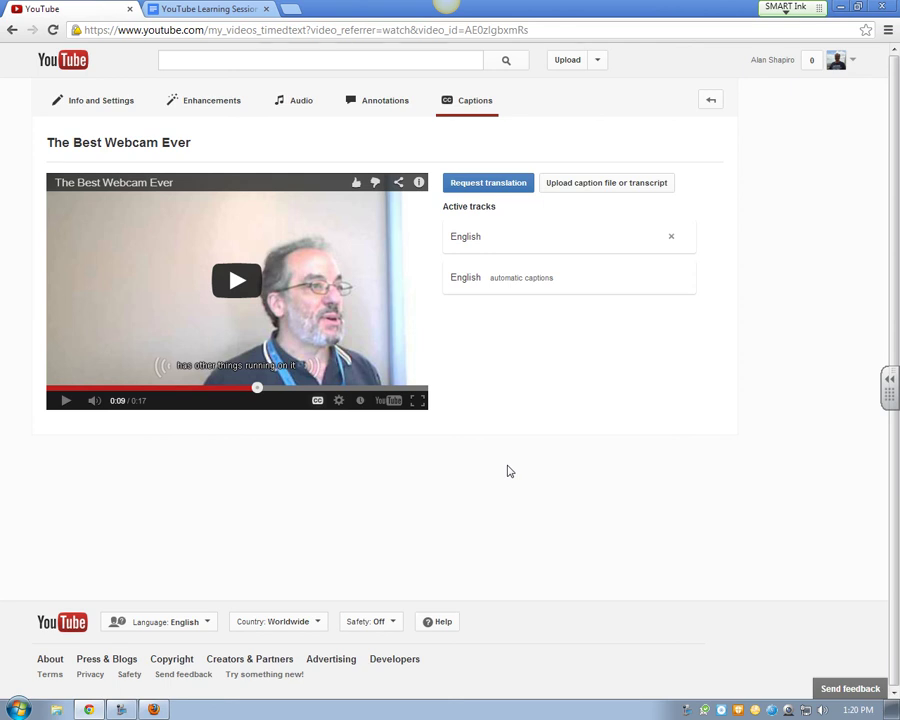
Keep the edited track in English, name it 'CCed', and check it in the player's CC menu
click(472, 242)
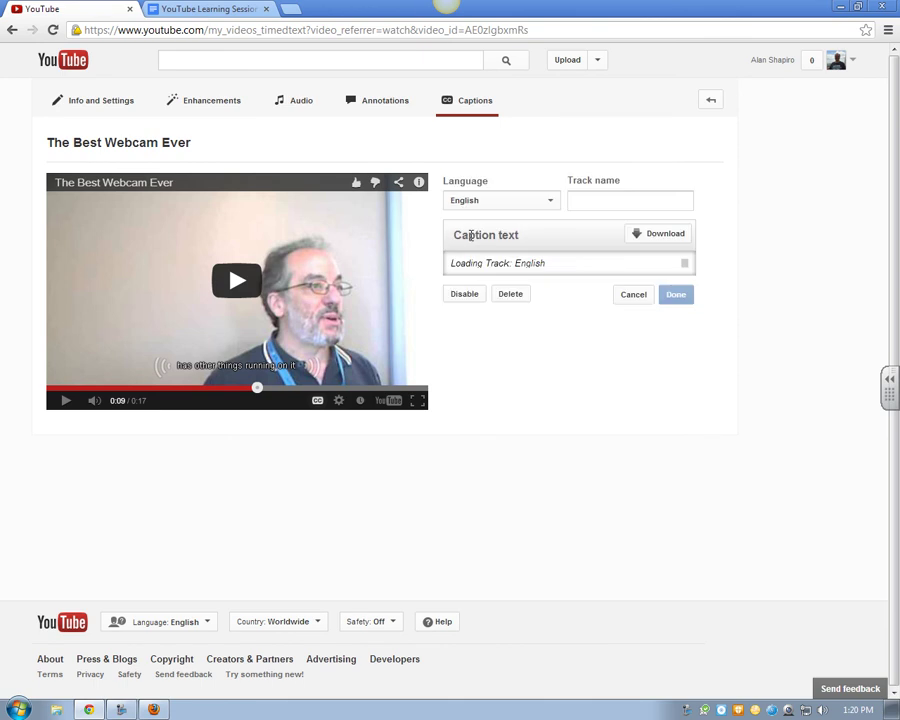
click(510, 199)
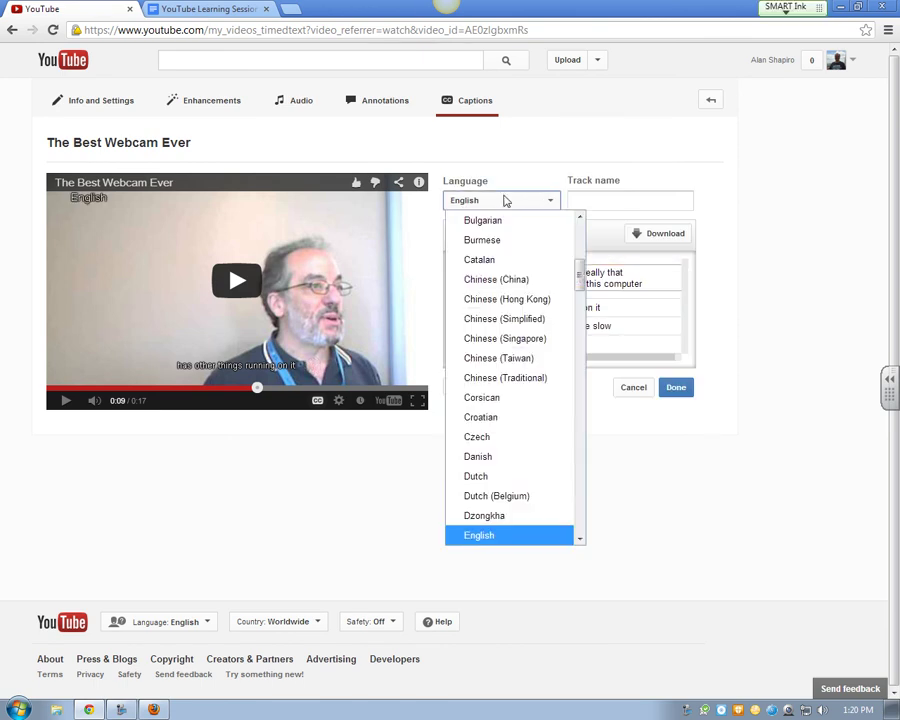
click(546, 200)
click(612, 197)
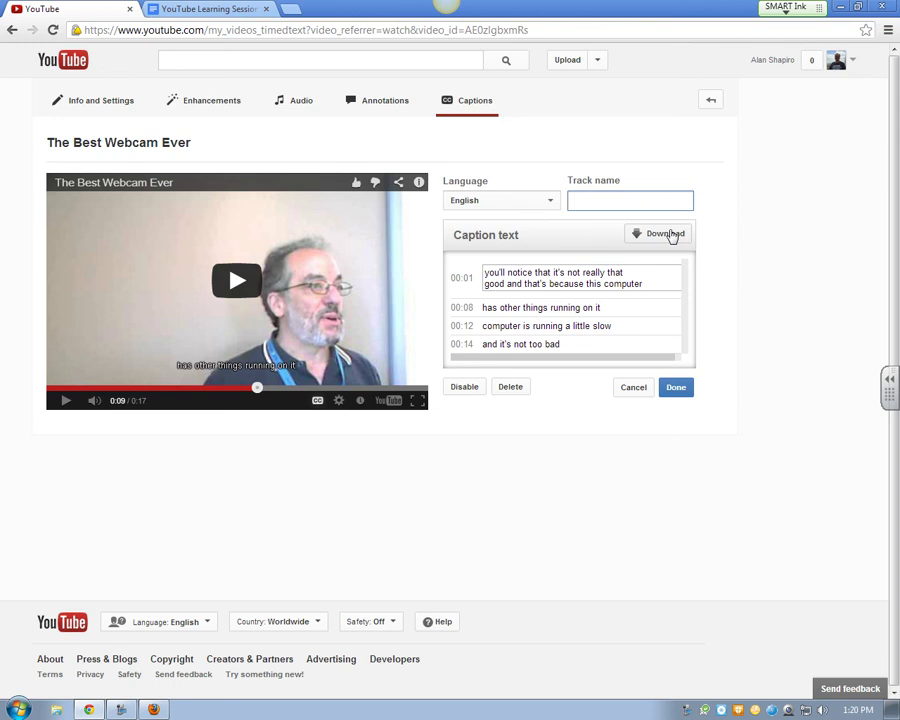
text(CCed)
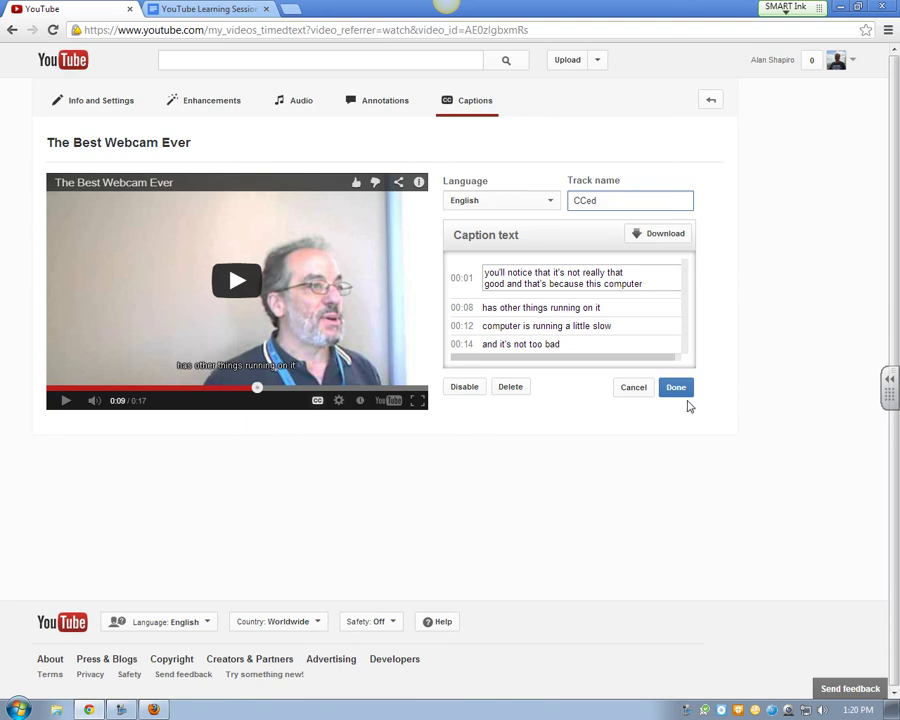
click(680, 392)
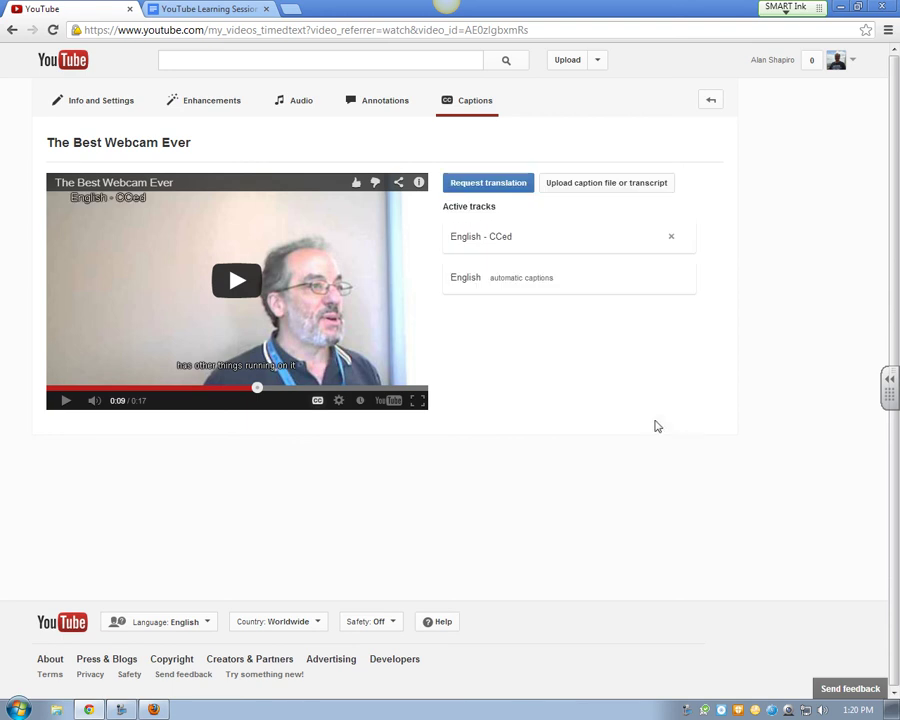
click(319, 401)
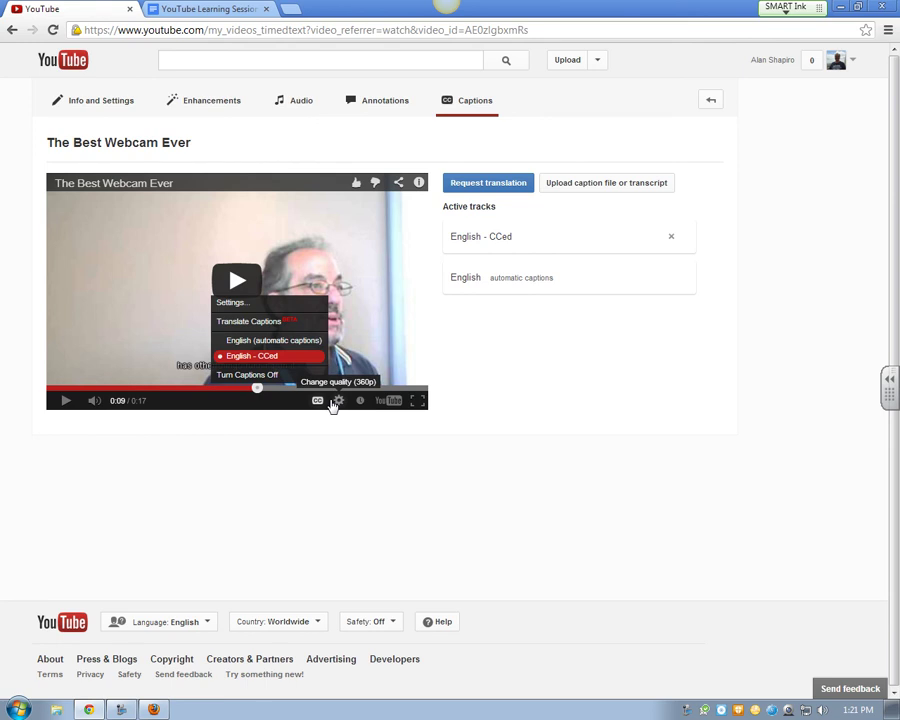
Disable the extra English caption track and confirm the CC menu's remaining tracks
click(595, 279)
click(476, 399)
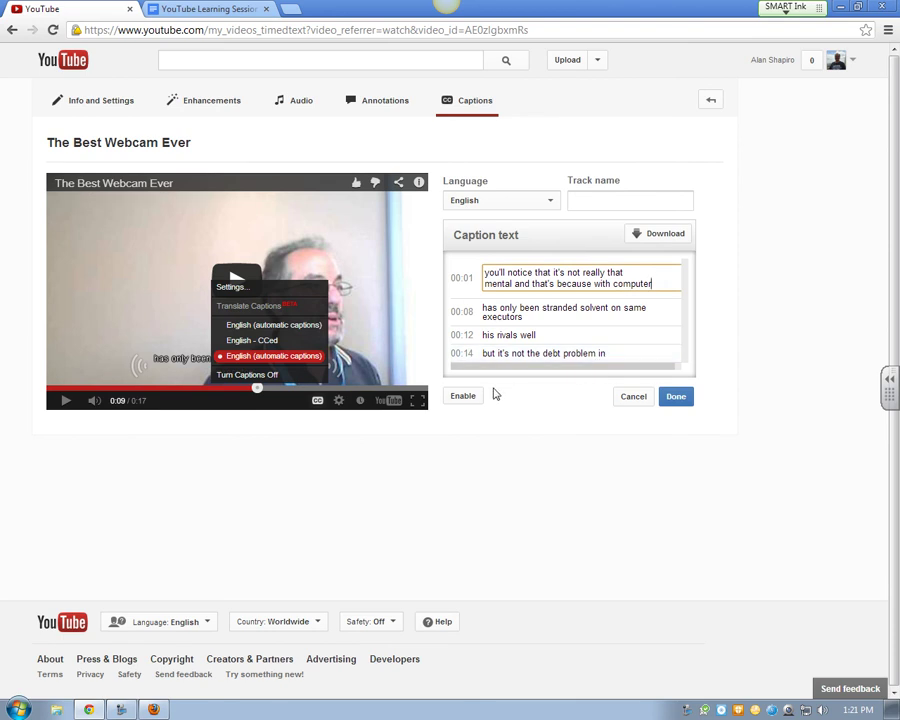
click(676, 397)
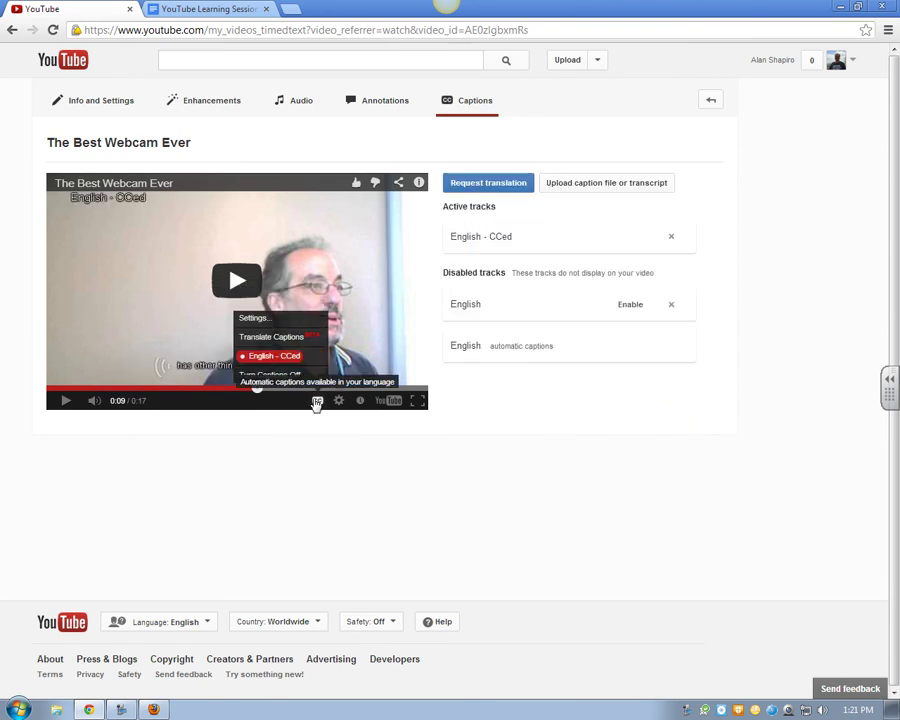
click(314, 400)
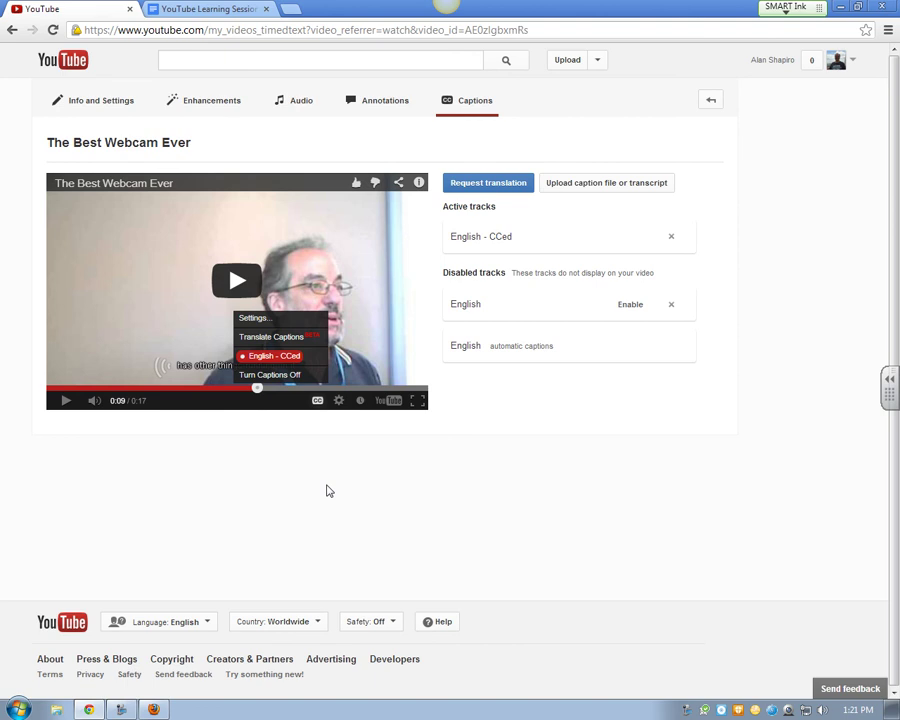
click(321, 409)
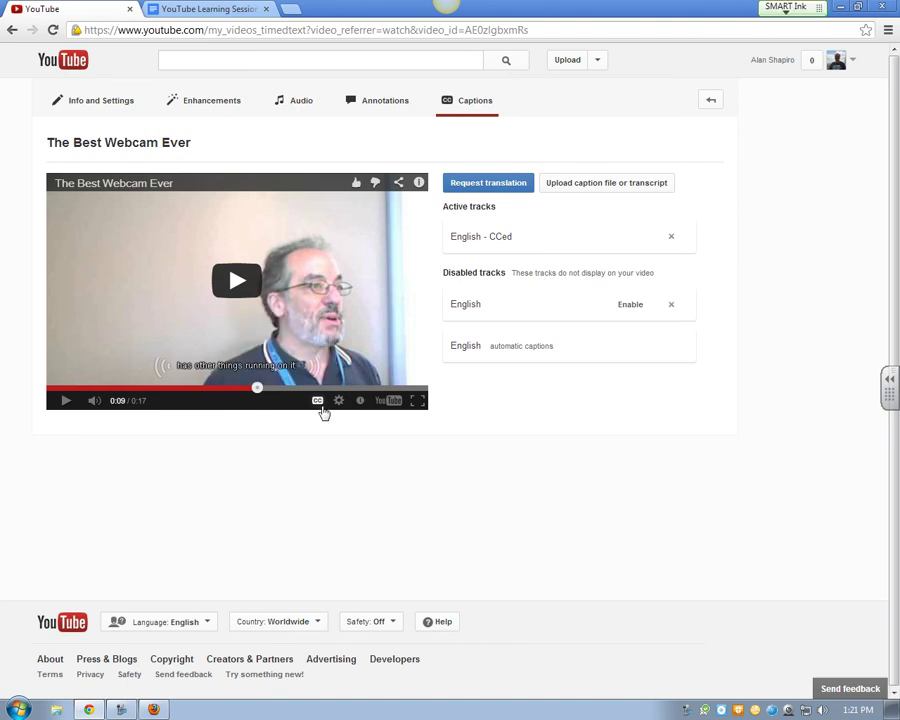
click(322, 409)
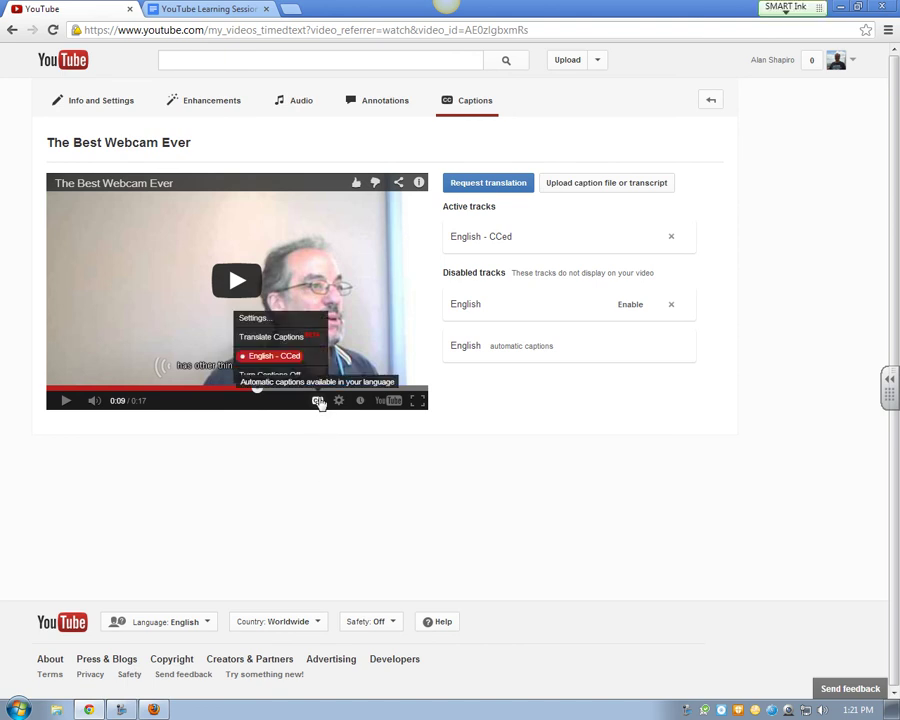
click(318, 402)
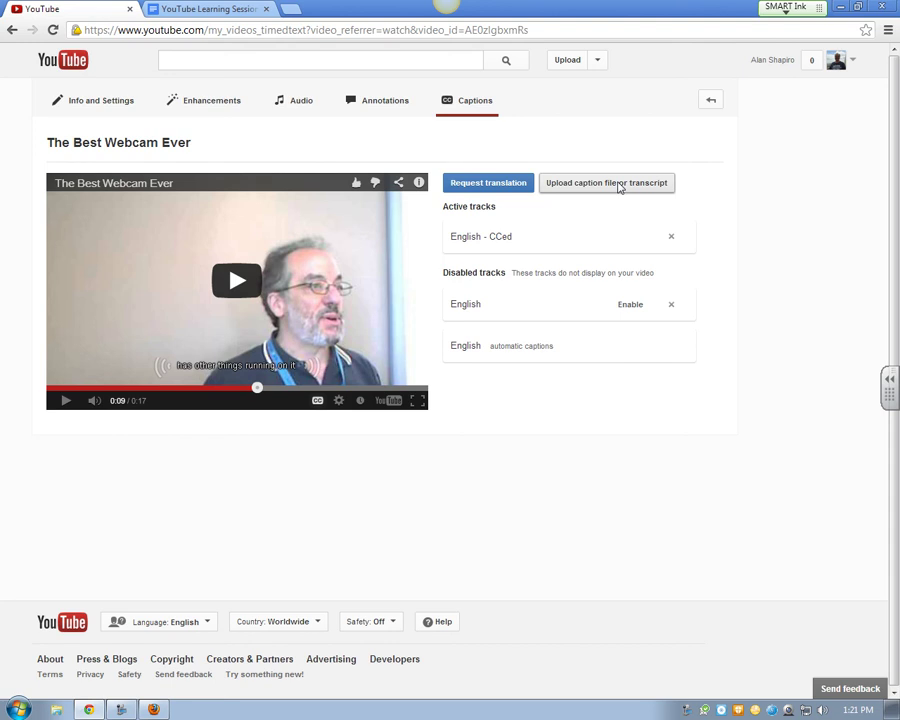
click(545, 350)
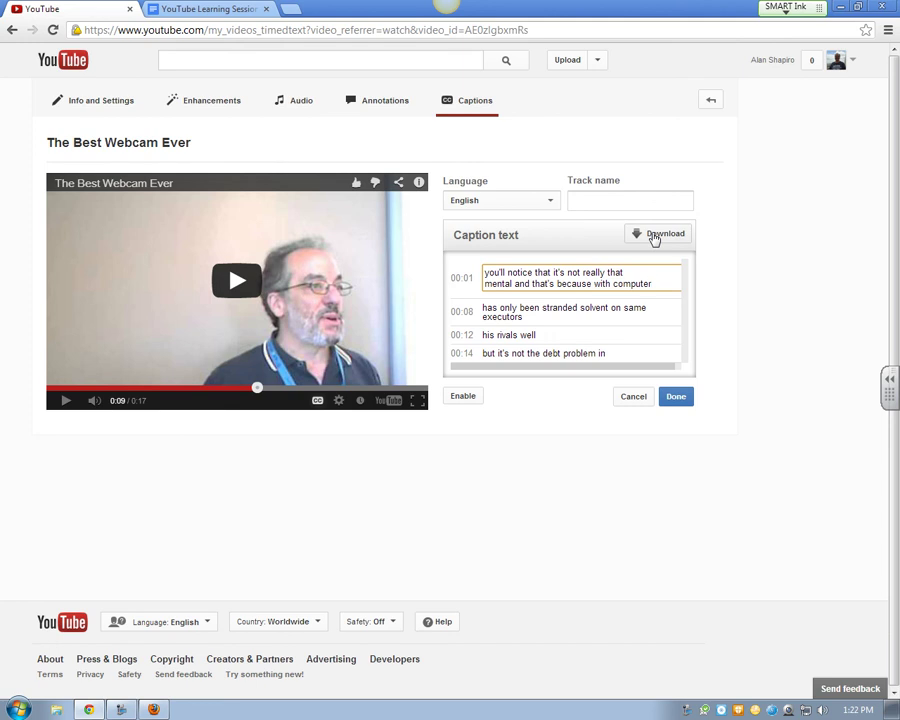
click(633, 400)
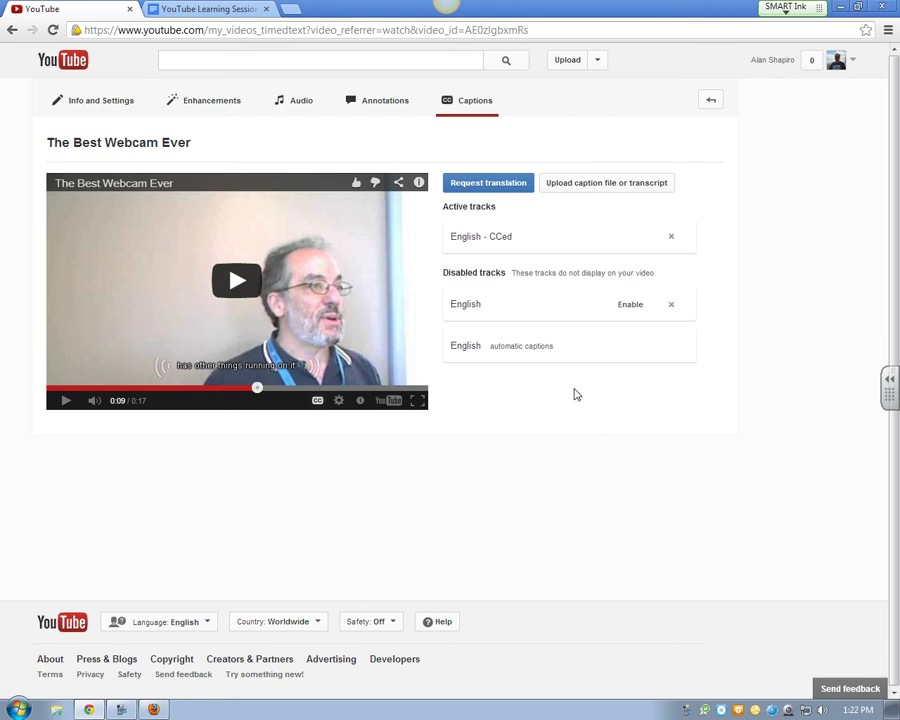
Open The Best Webcam Ever watch page from the uploaded videos list
click(595, 62)
click(600, 84)
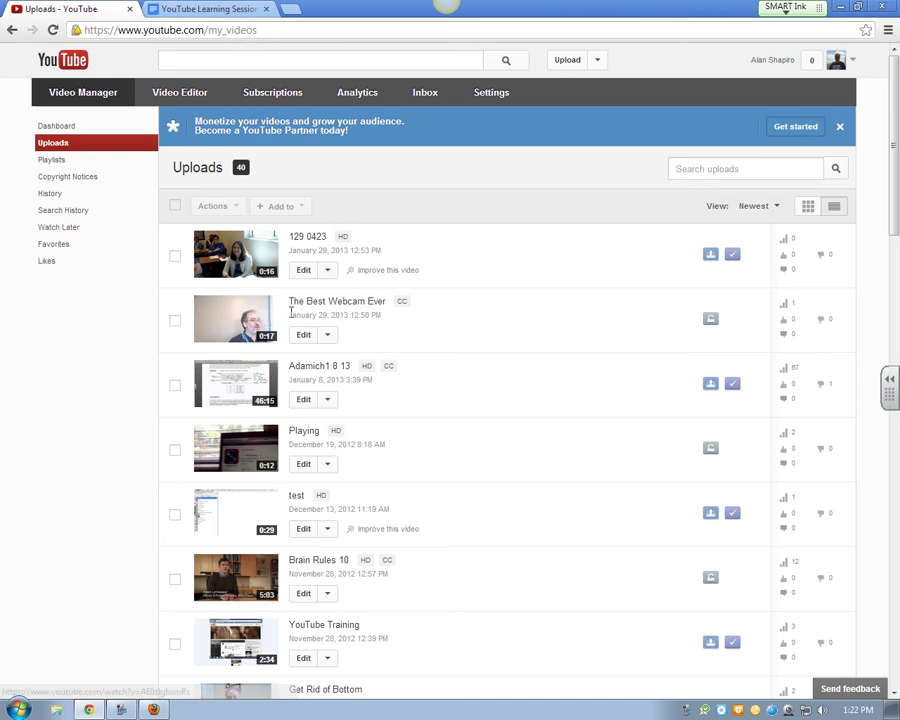
click(368, 304)
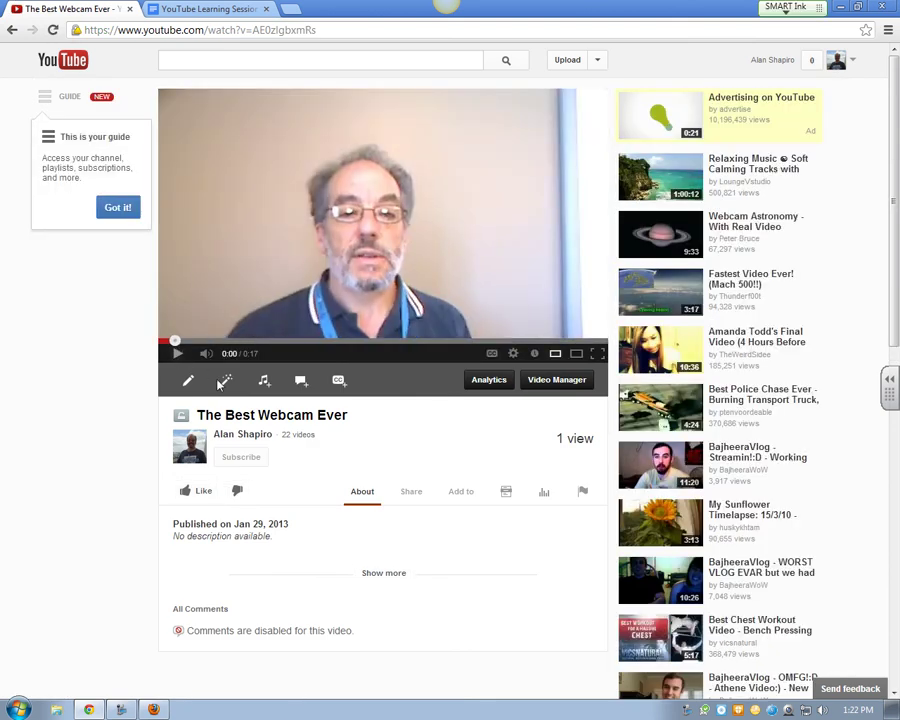
Turn on captions, play the video and pause at 0:10 to check the captions
click(491, 353)
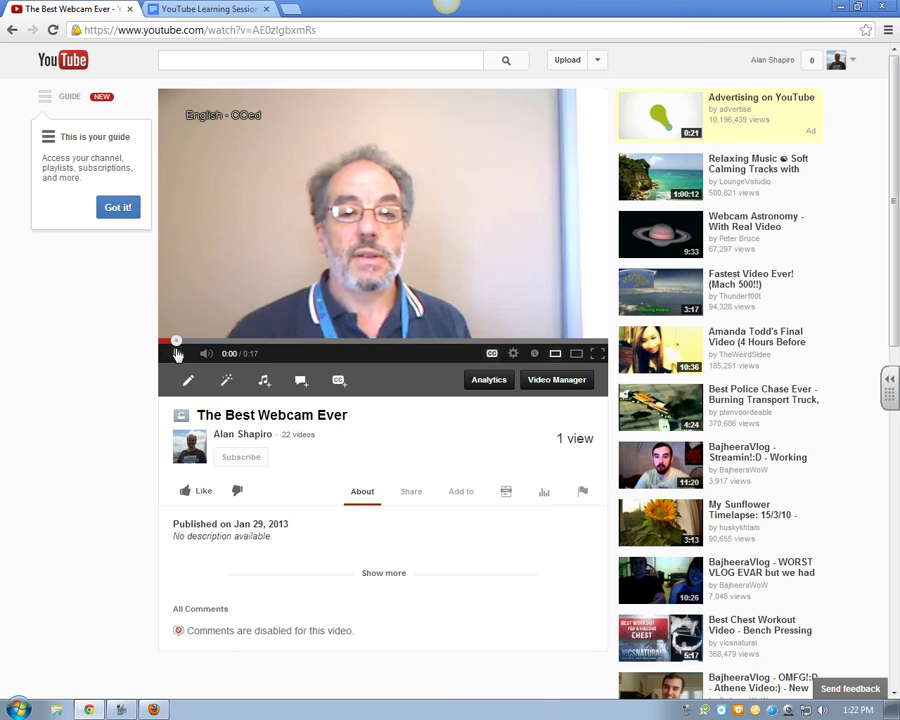
click(176, 353)
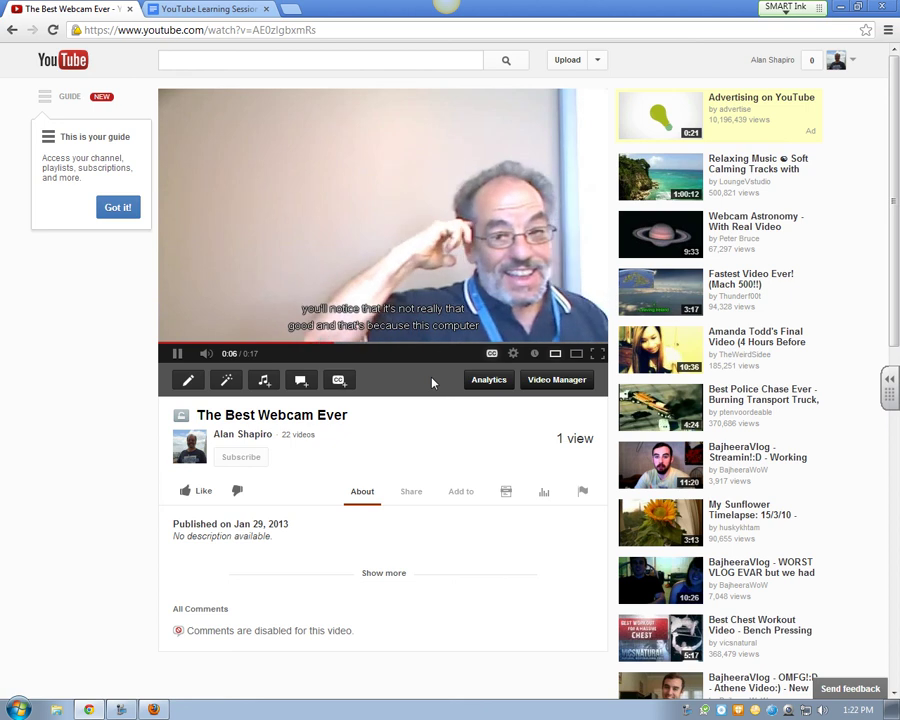
click(177, 357)
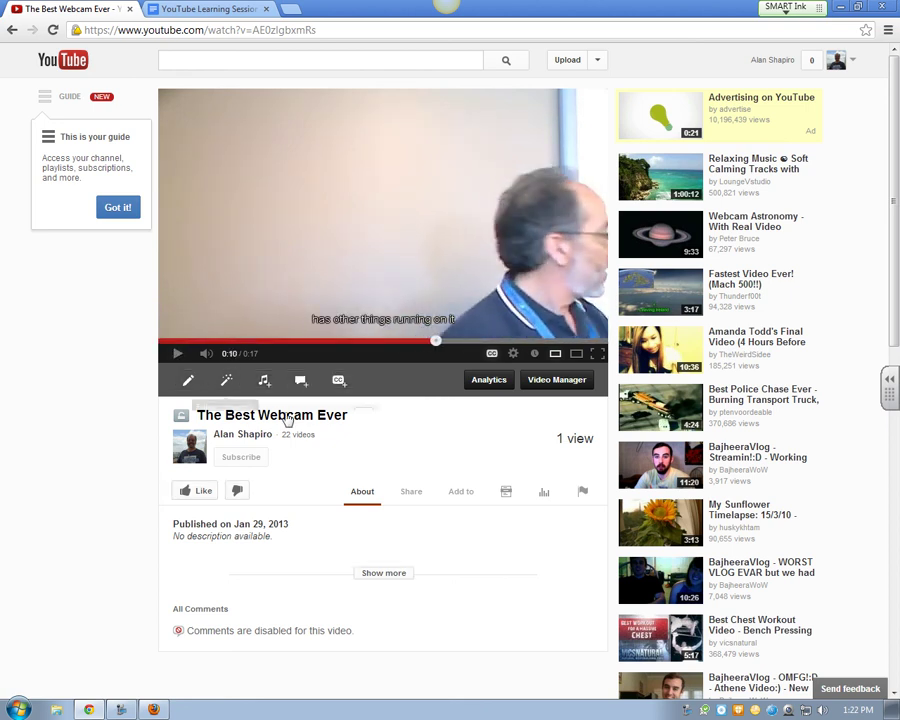
click(492, 358)
click(492, 358)
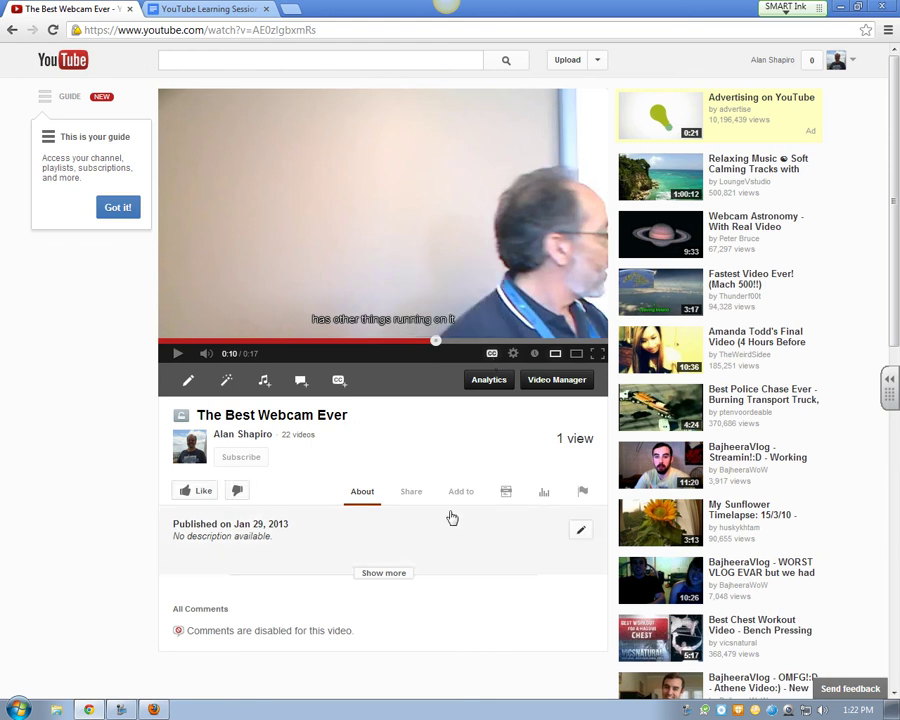
scroll(406, 527, down, 1)
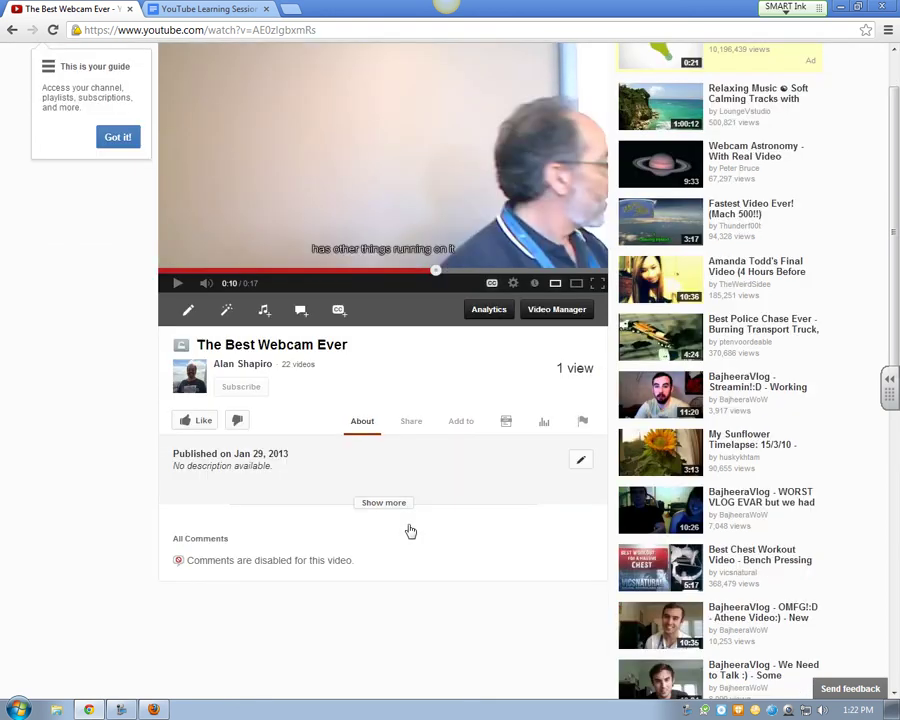
click(411, 422)
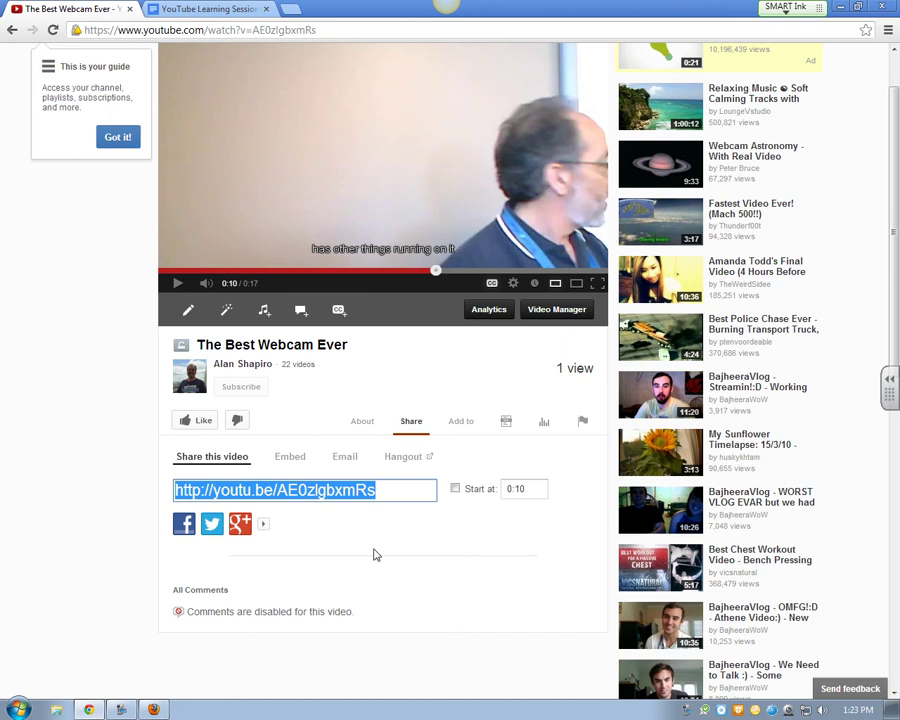
Get the 560 × 315 embed code with Show suggested videos unchecked, and select it
click(305, 465)
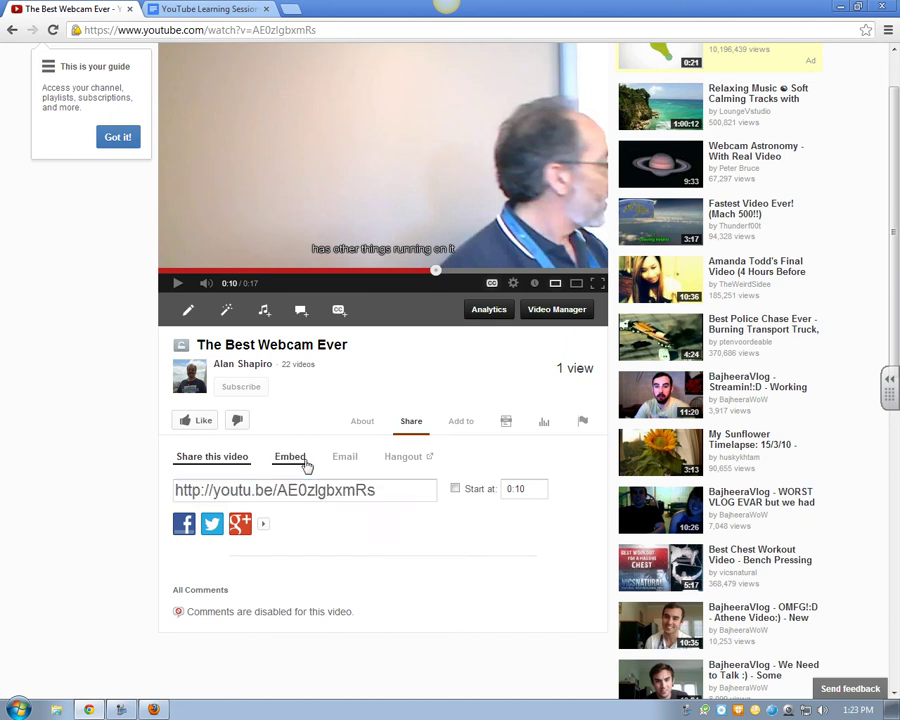
scroll(540, 478, down, 1)
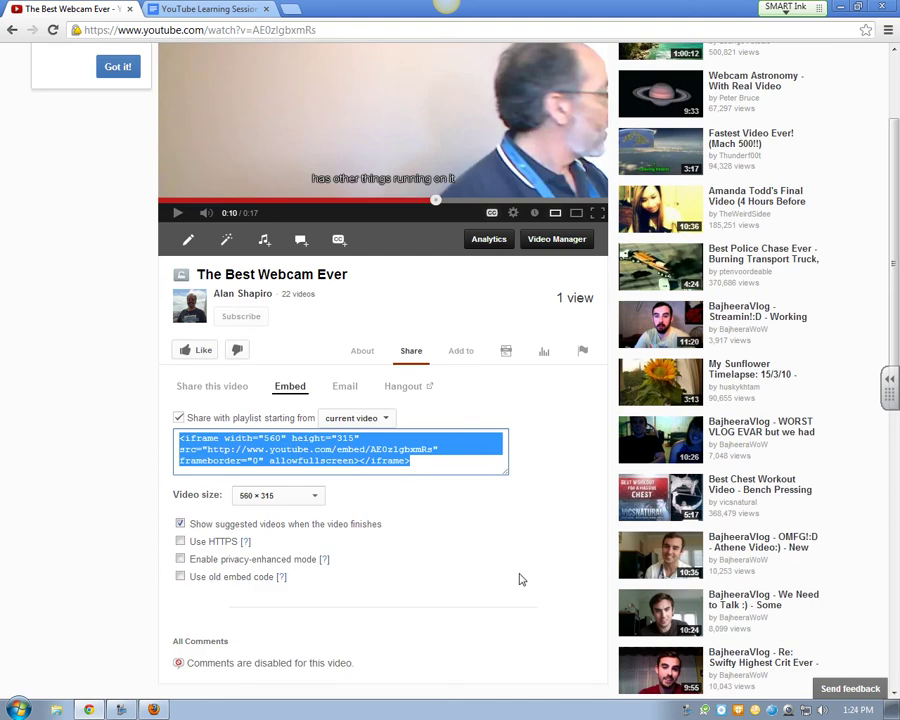
click(316, 496)
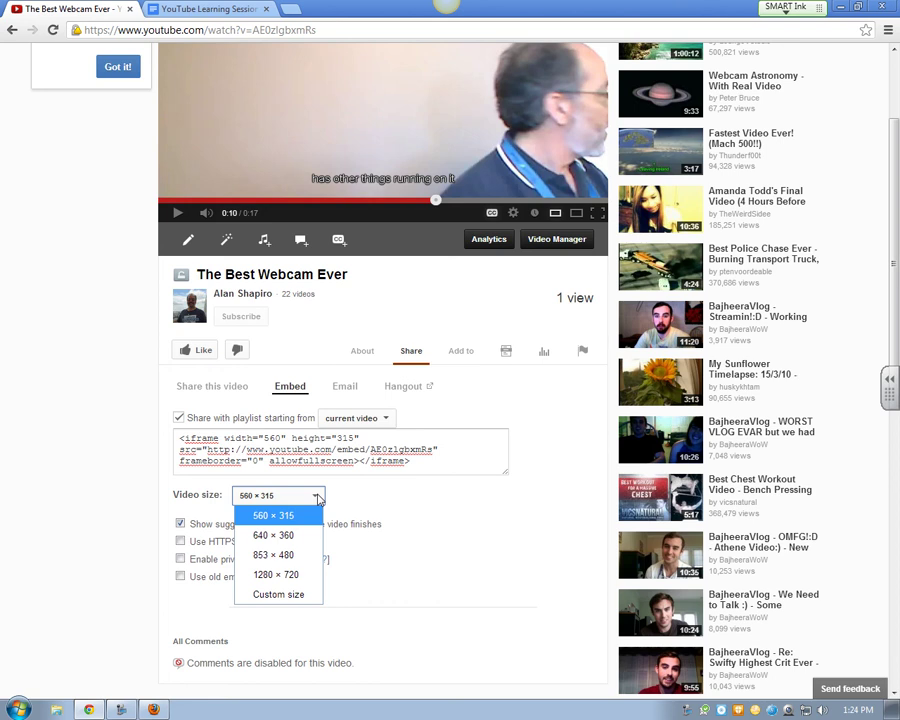
click(318, 499)
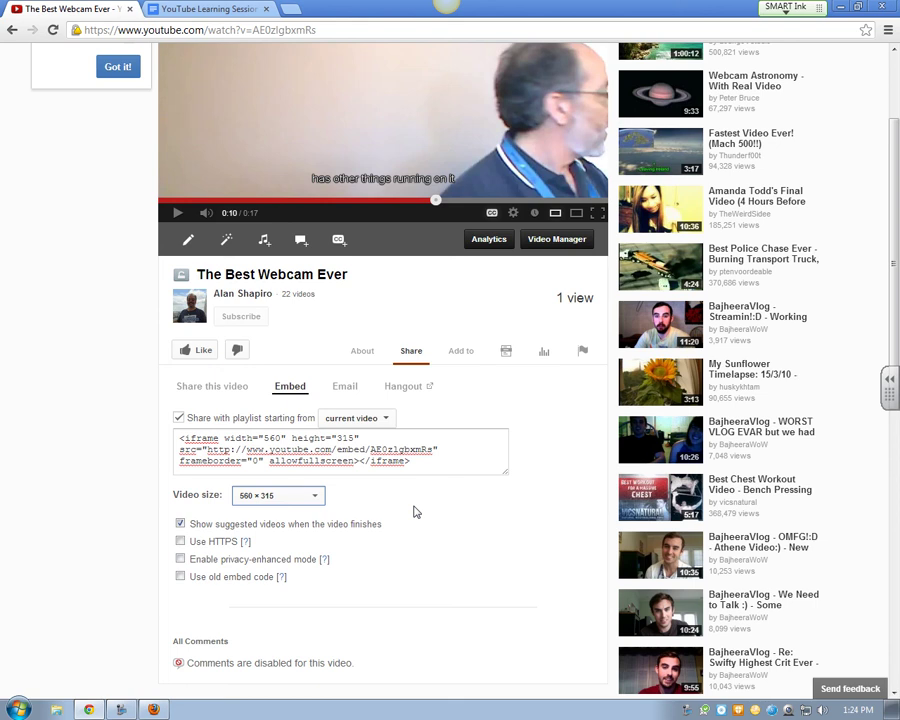
click(180, 523)
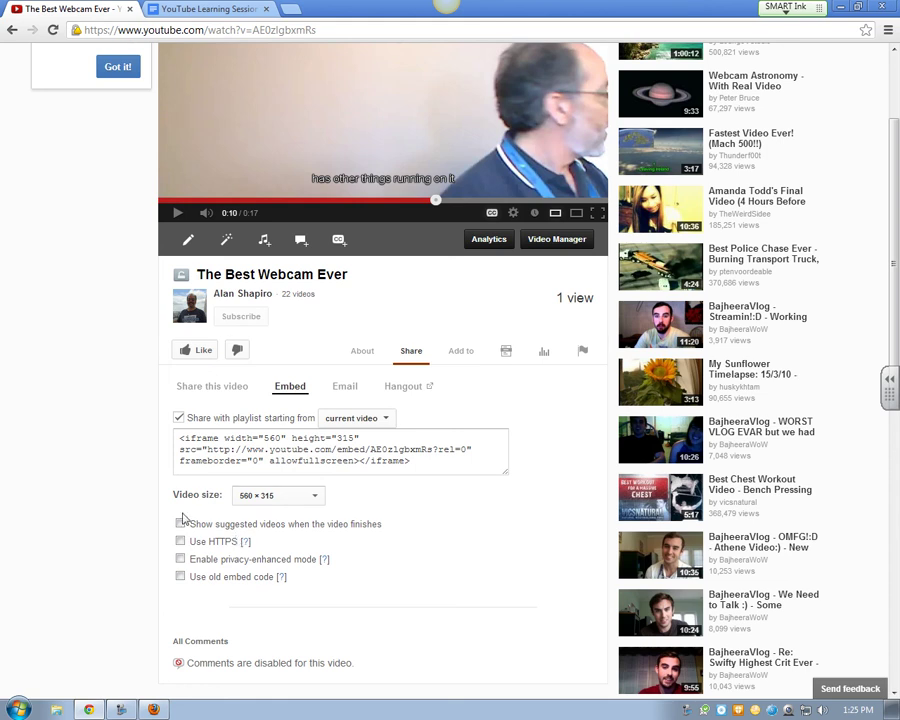
click(204, 449)
key(ctrl+c)
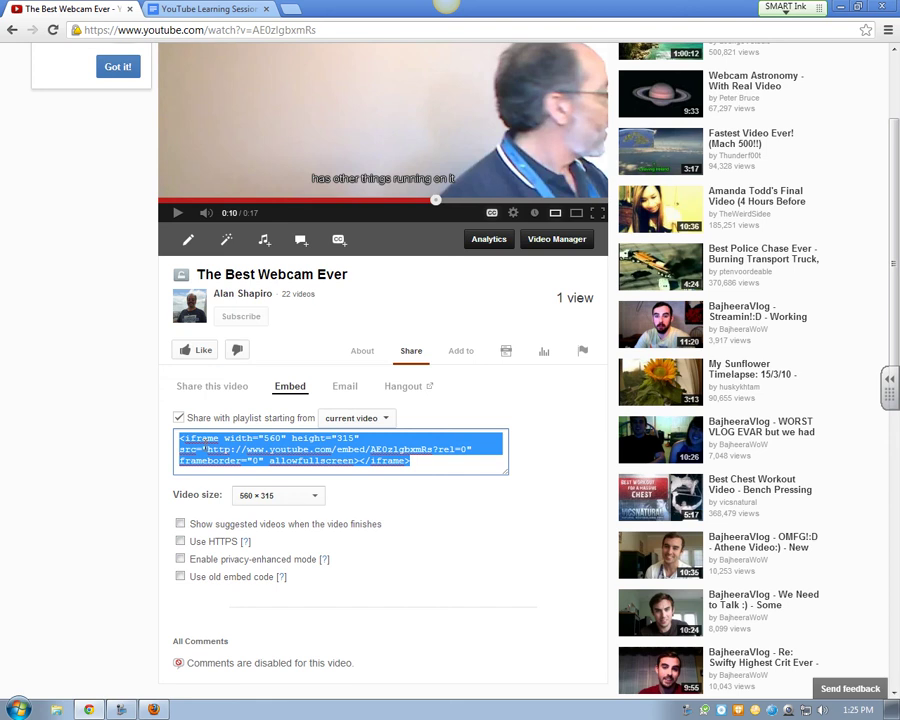
Log on to ANGEL at angel.spcollege.edu in a new tab with the saved username and password
click(290, 8)
text(angel)
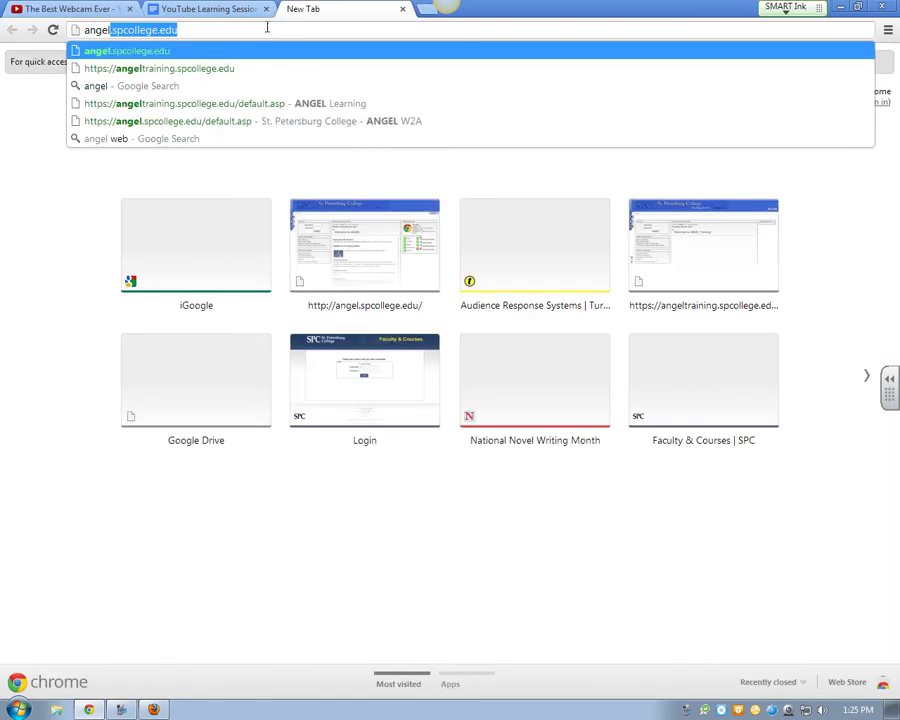
key(Return)
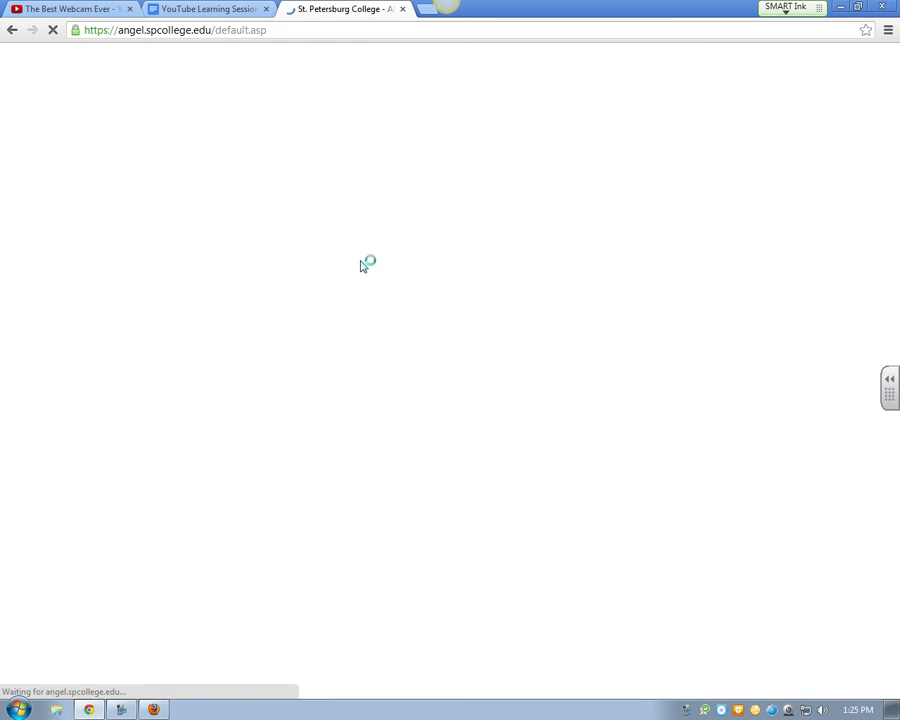
click(161, 196)
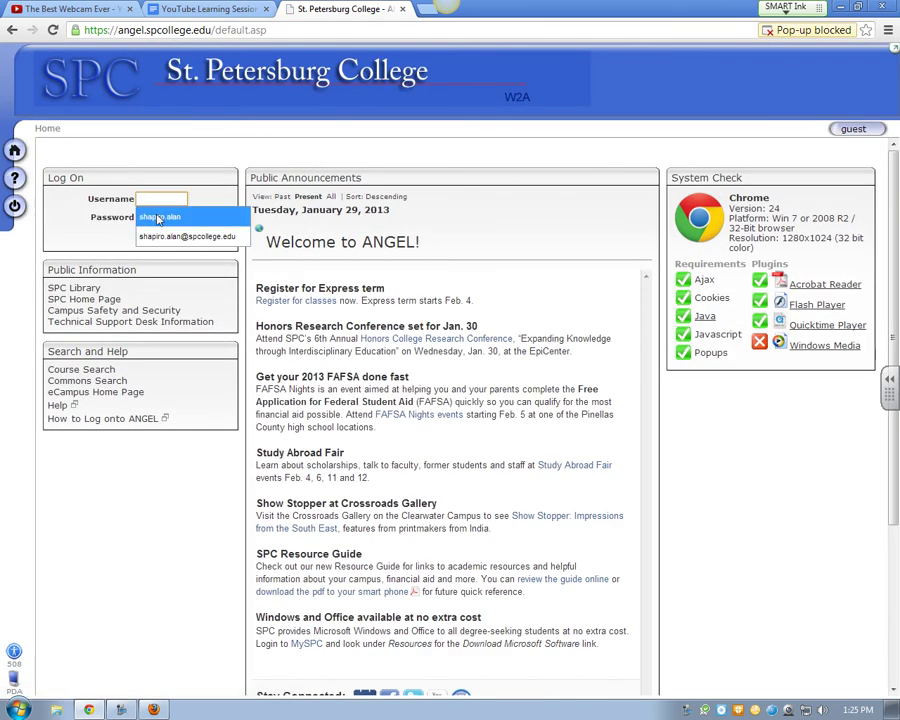
click(158, 216)
click(160, 218)
text(********)
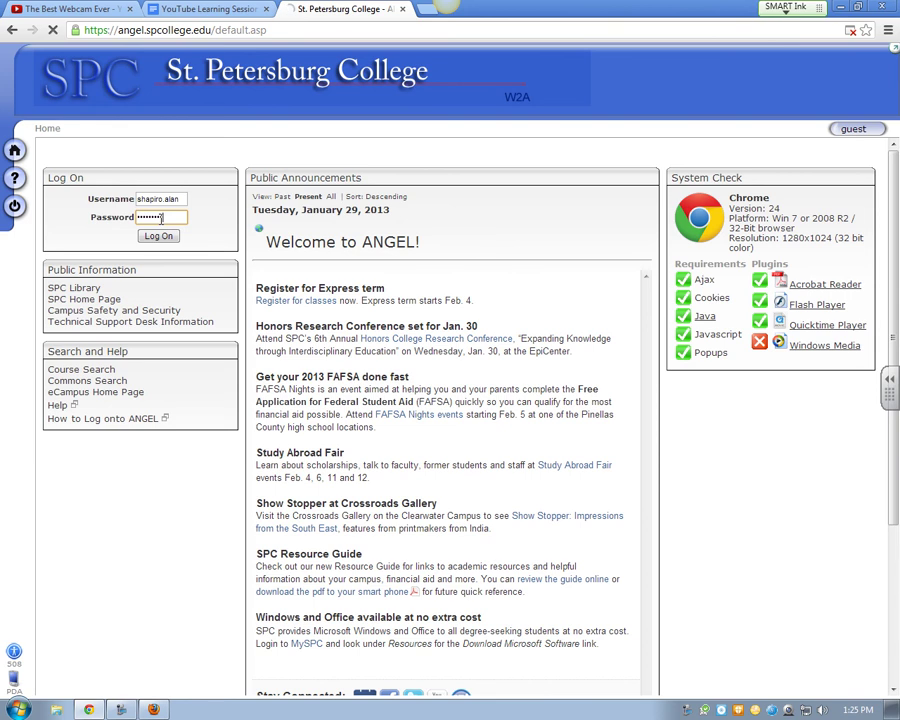
key(Return)
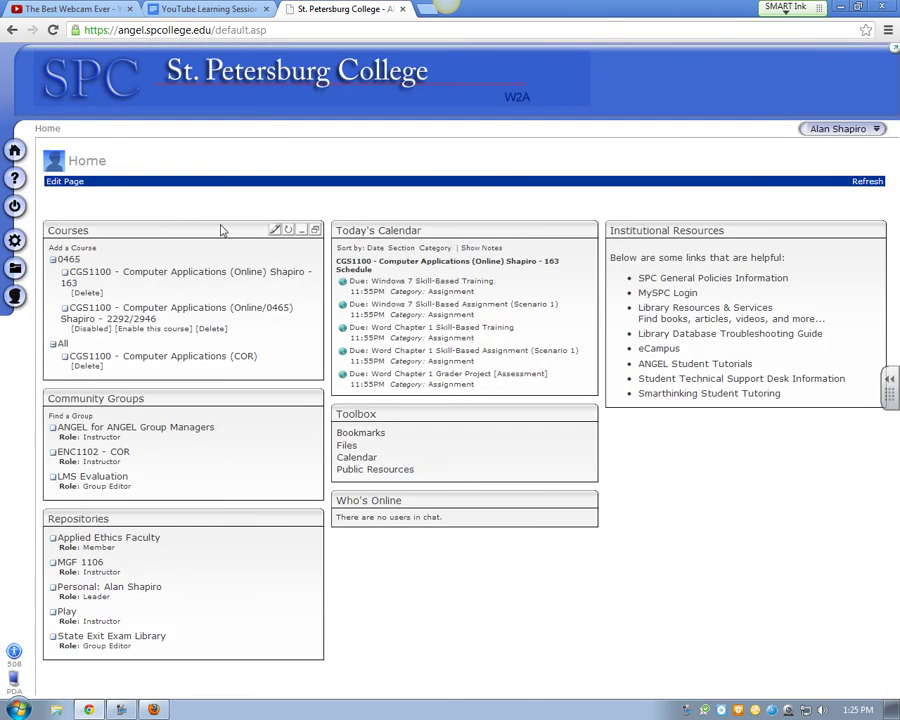
Add a new Page item to the Play Course Lessons
click(275, 231)
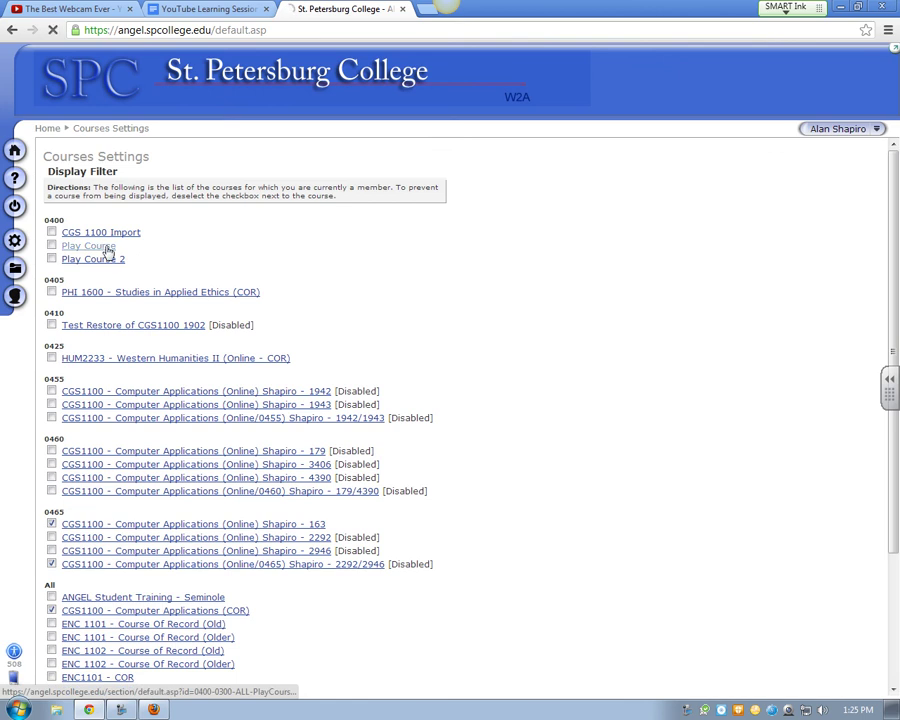
click(90, 246)
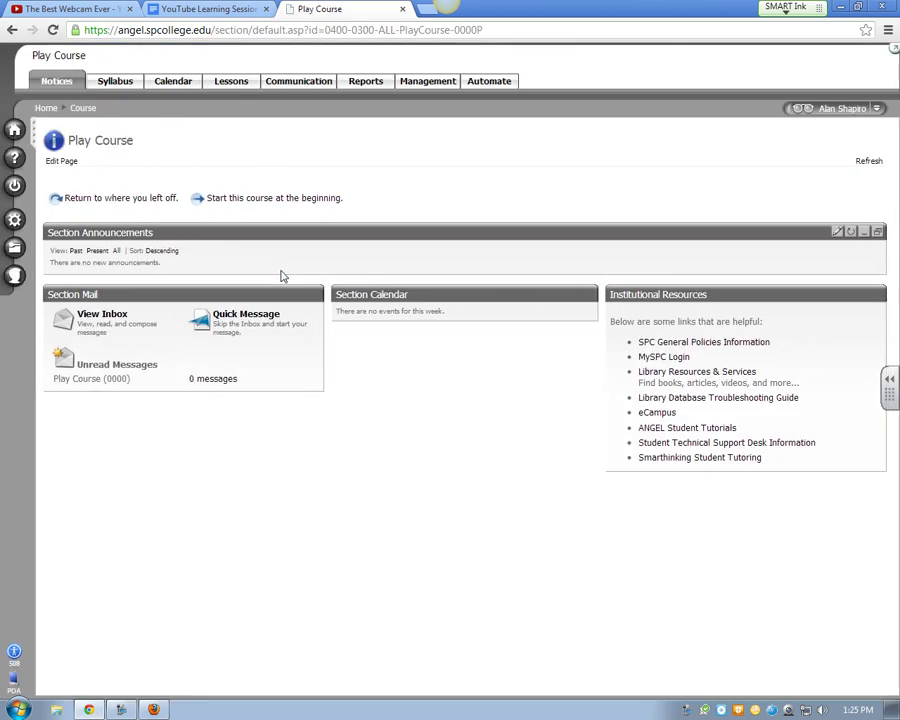
click(240, 79)
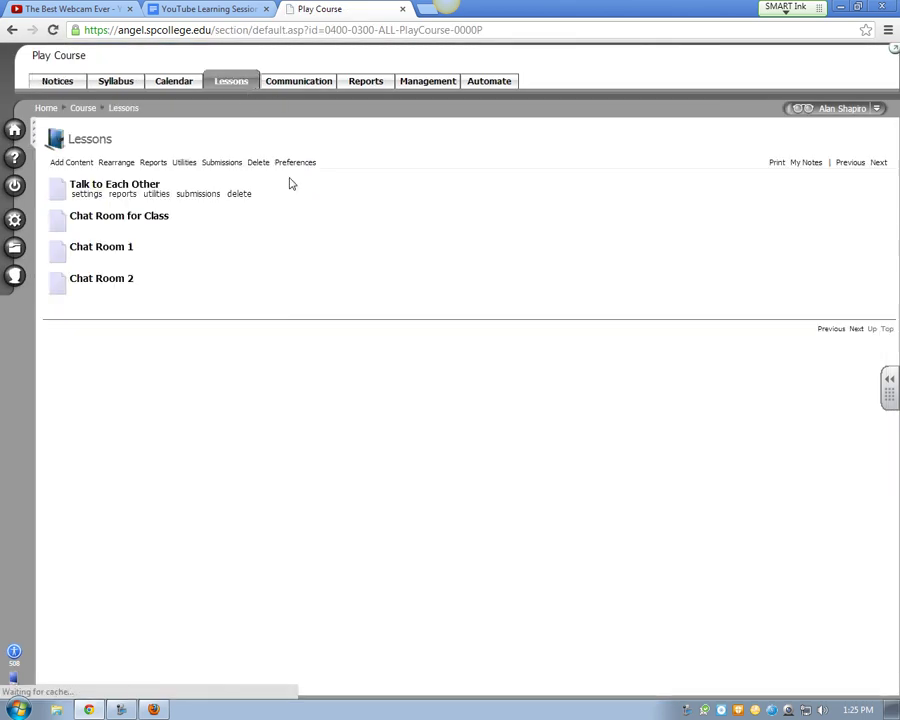
click(68, 165)
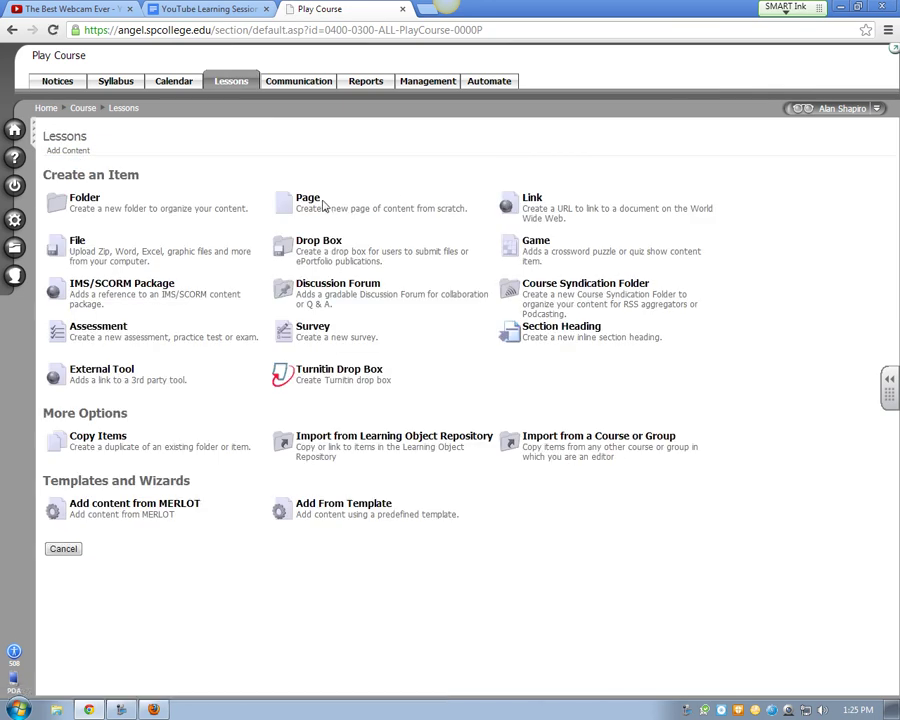
click(316, 203)
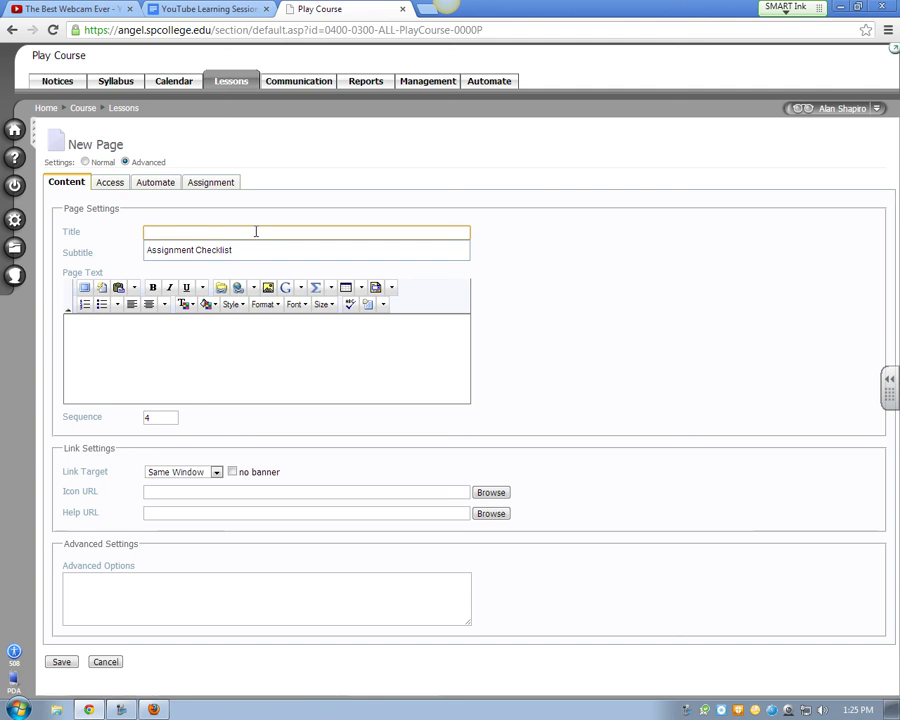
Title the page 'My WebCam Video', paste the embed code in Source view, and save
text(My WebC)
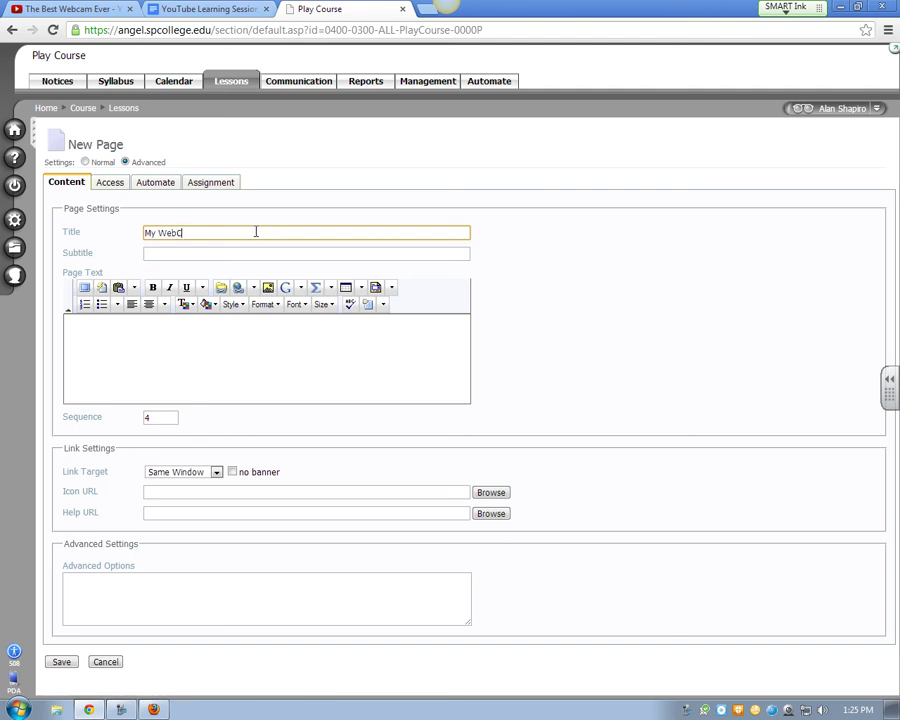
text(am Vicdo)
key(BackSpace)
key(BackSpace)
key(BackSpace)
text(do)
text(o)
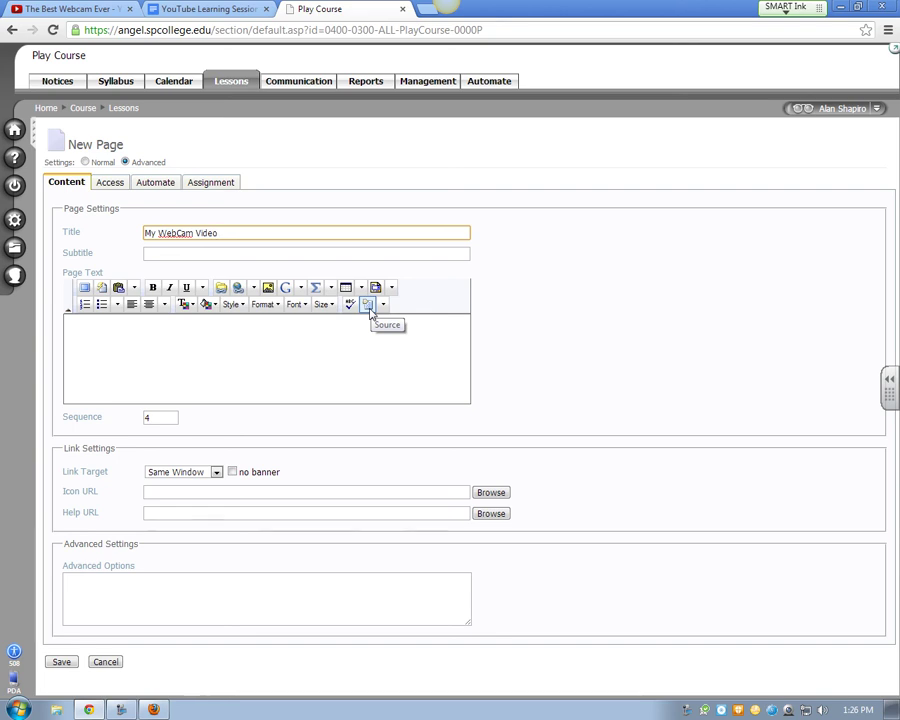
click(368, 306)
key(ctrl+v)
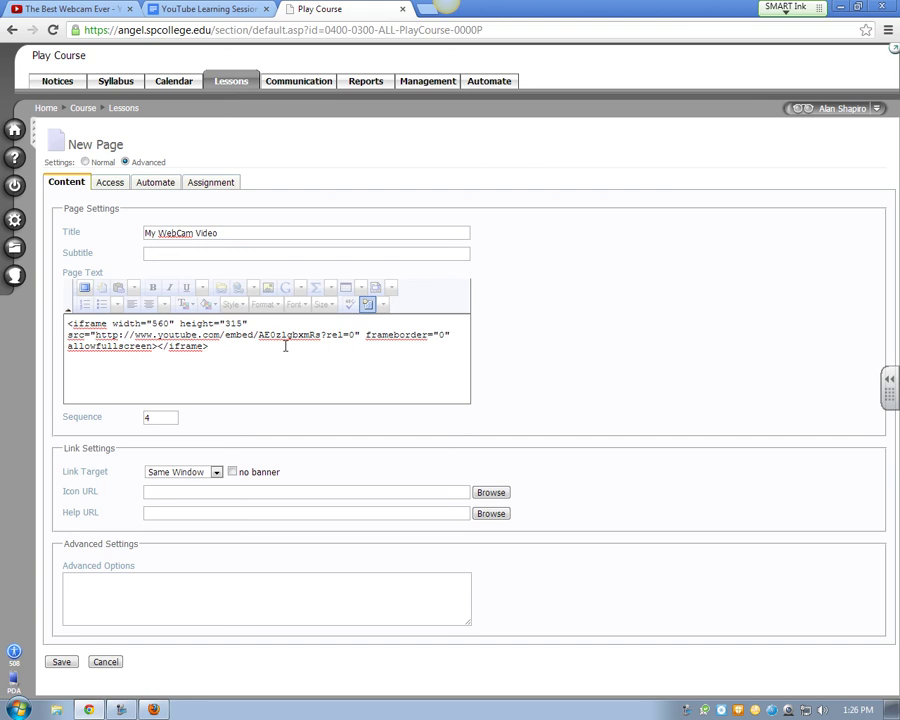
click(62, 663)
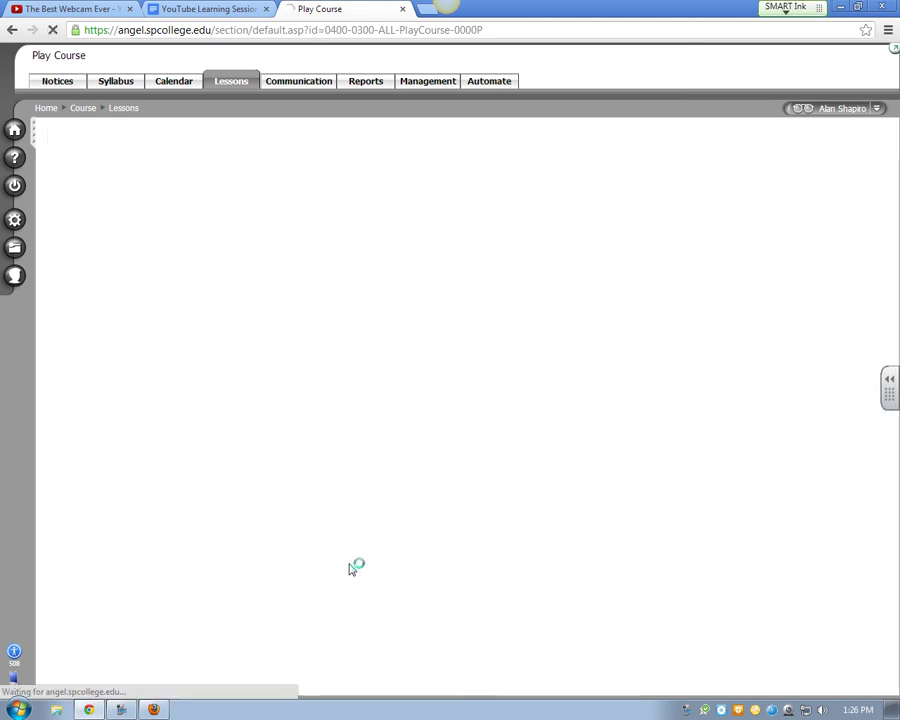
Open the My WebCam Video page and play the embedded video with captions turned off
click(114, 311)
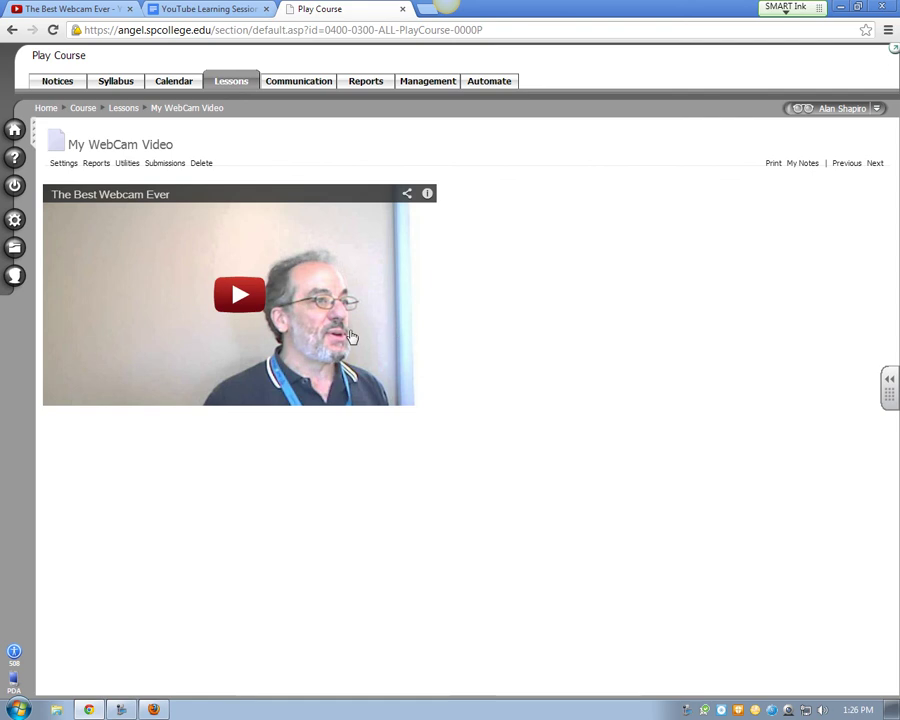
click(358, 338)
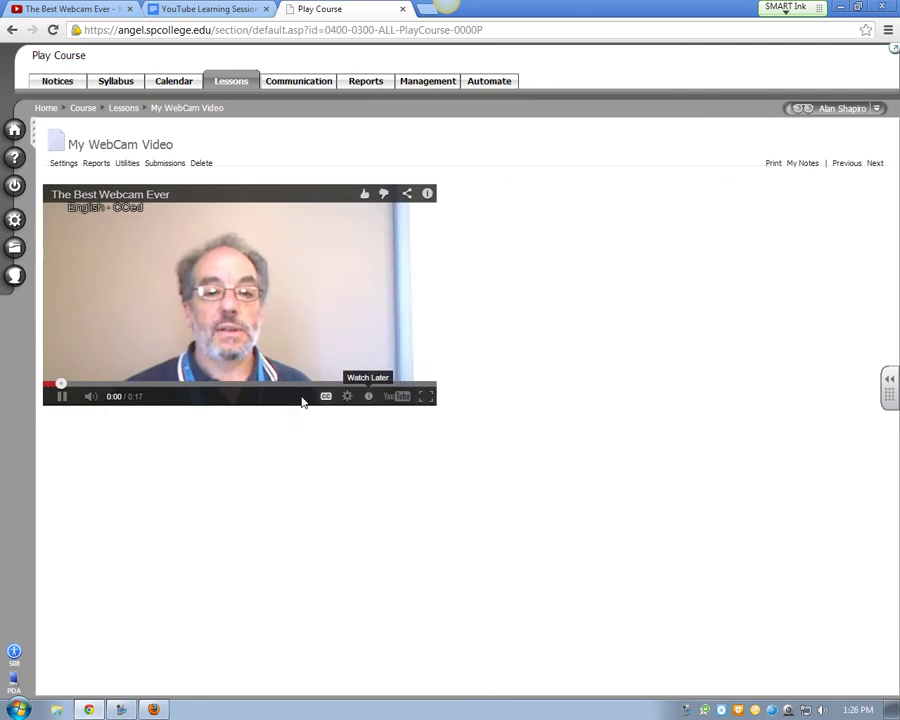
click(325, 397)
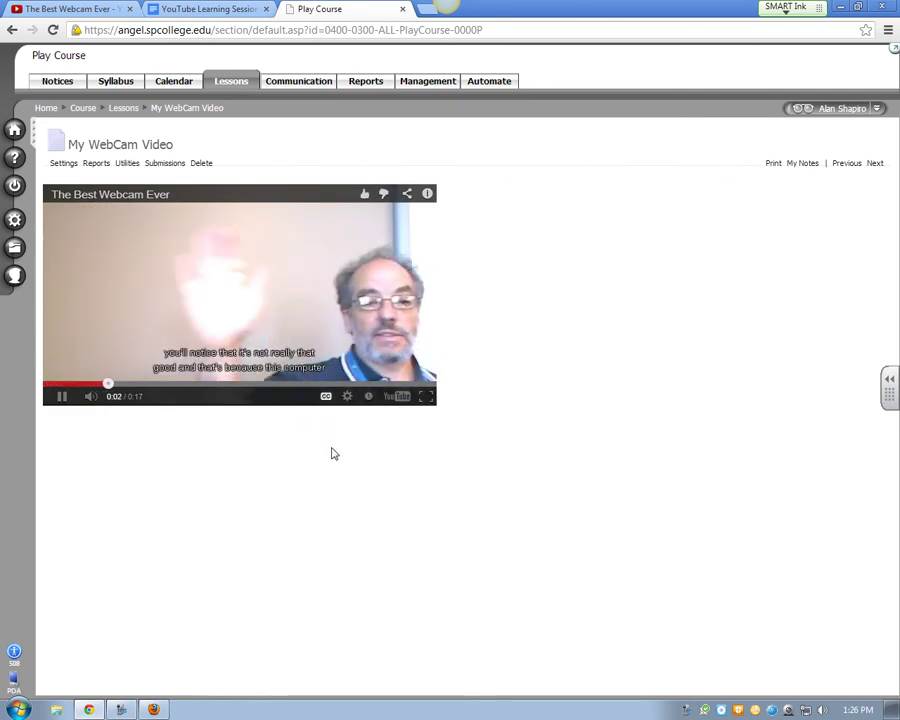
click(327, 398)
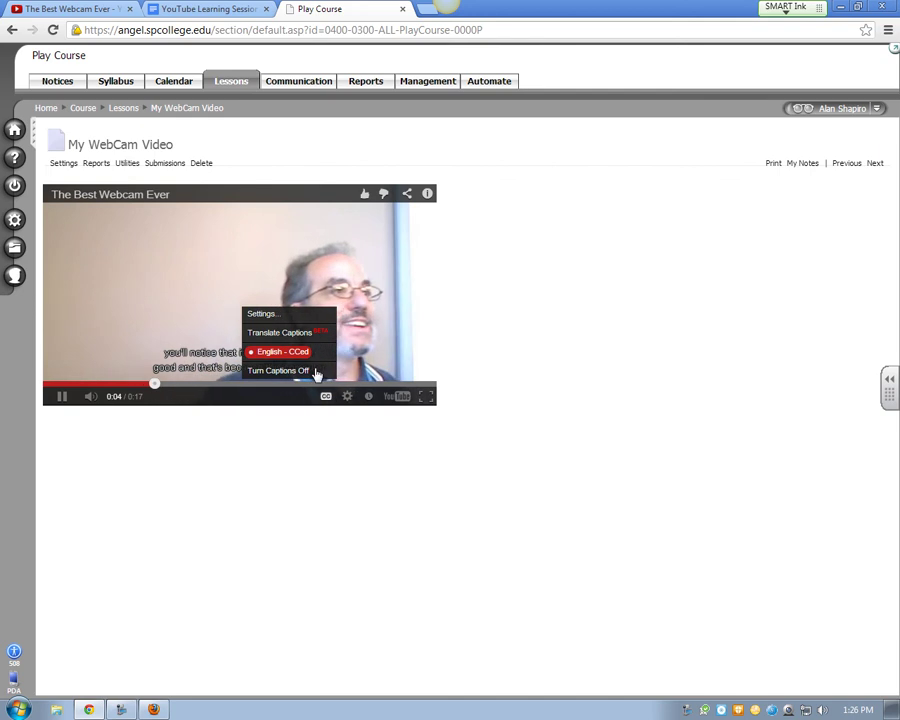
click(280, 370)
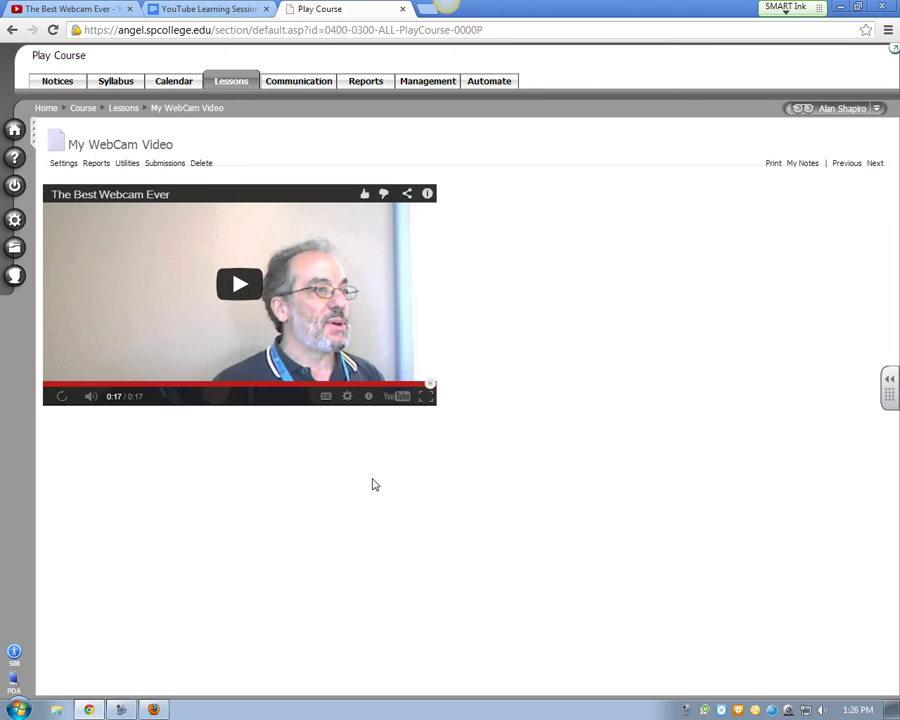
Replay the embedded video with captions on, pause at 0:08, and show it full screen
click(68, 11)
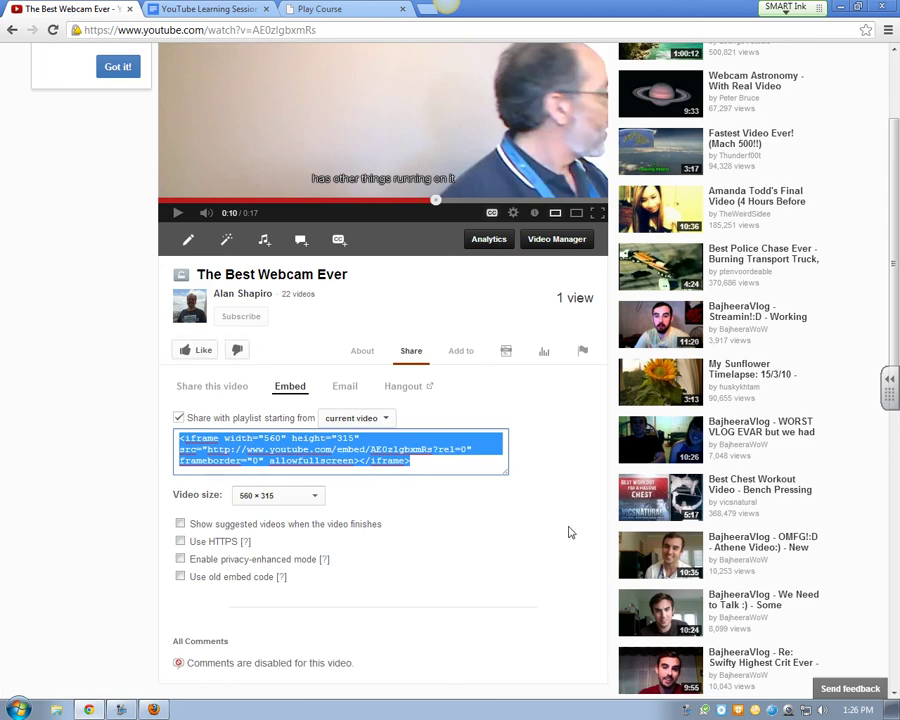
click(336, 12)
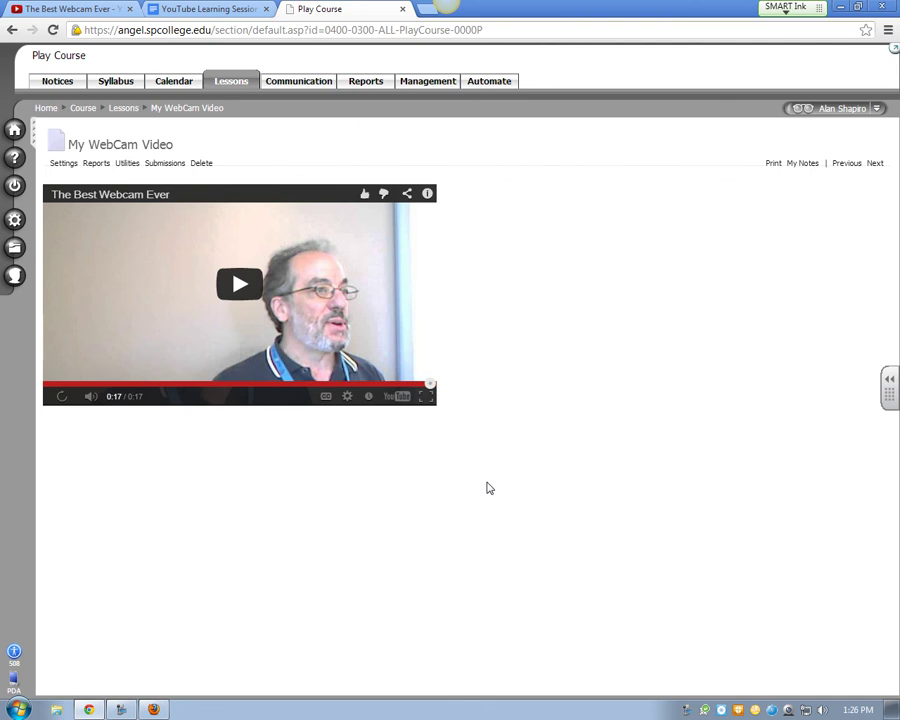
click(327, 402)
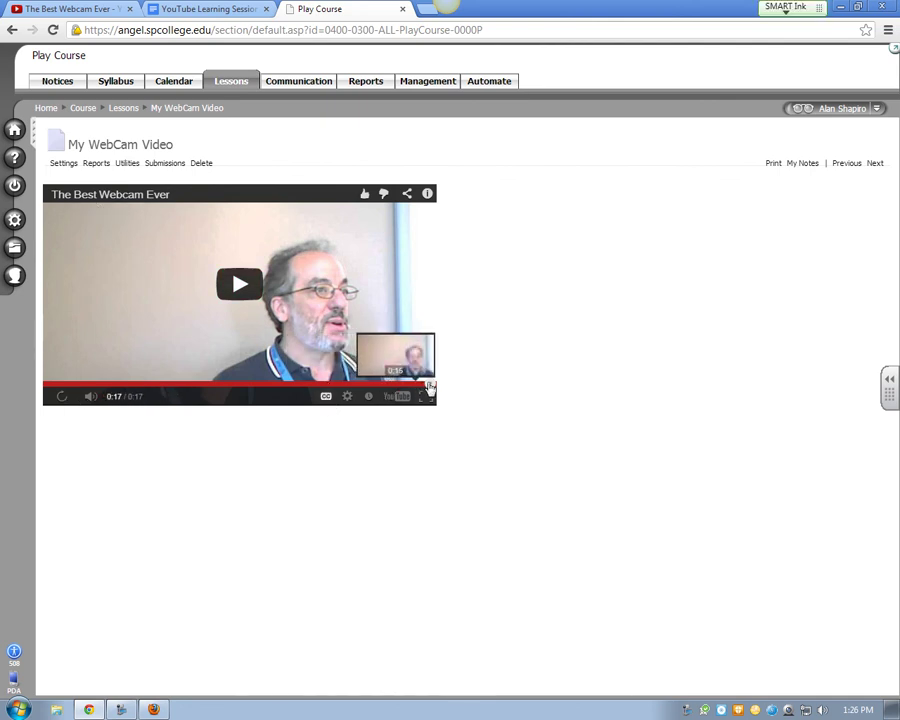
drag(400, 385, 194, 393)
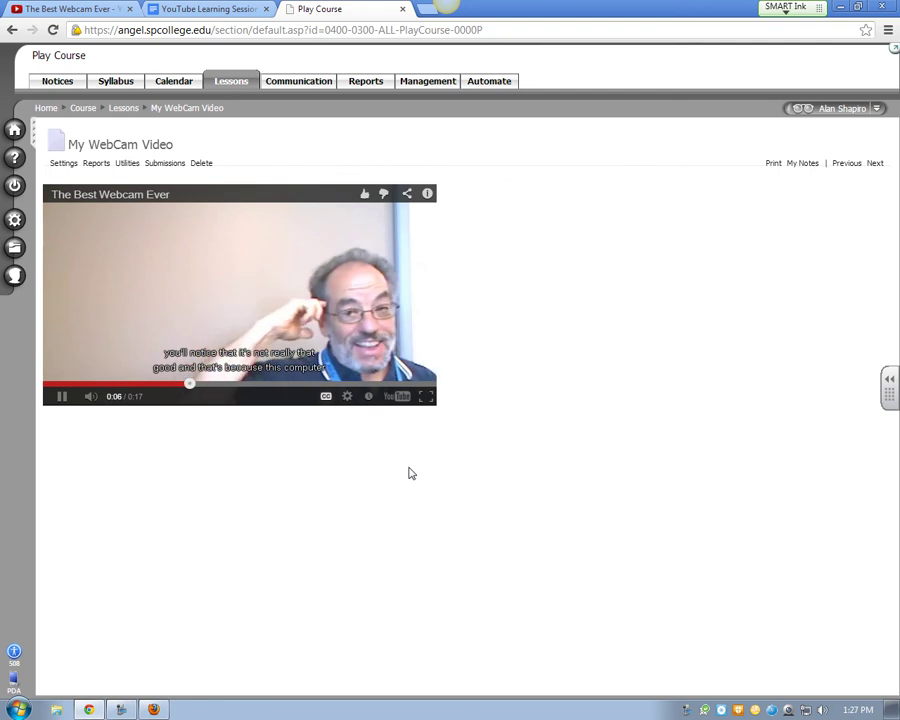
click(62, 397)
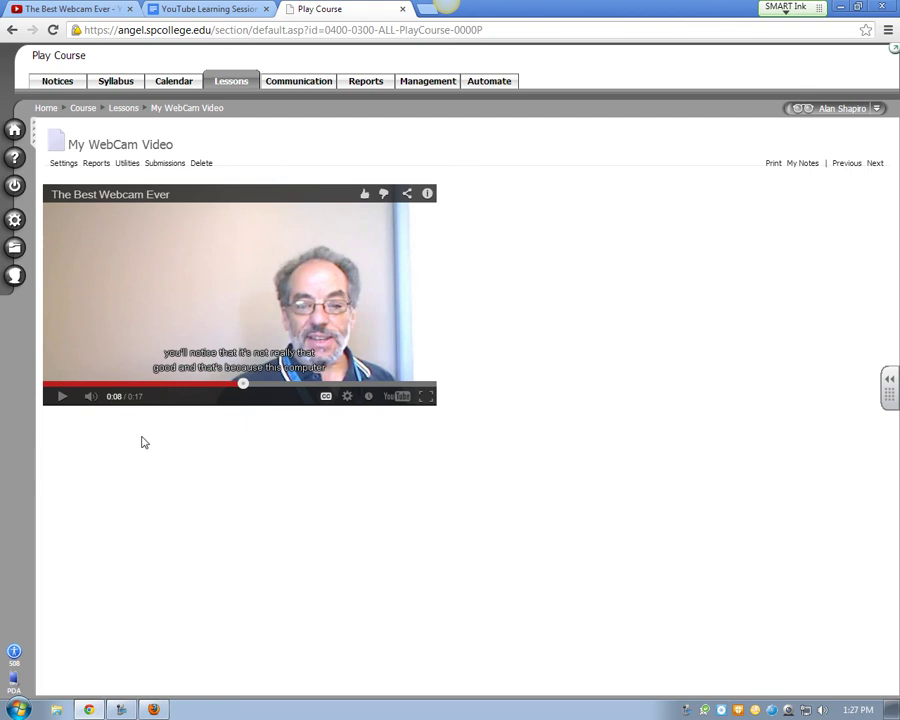
click(426, 397)
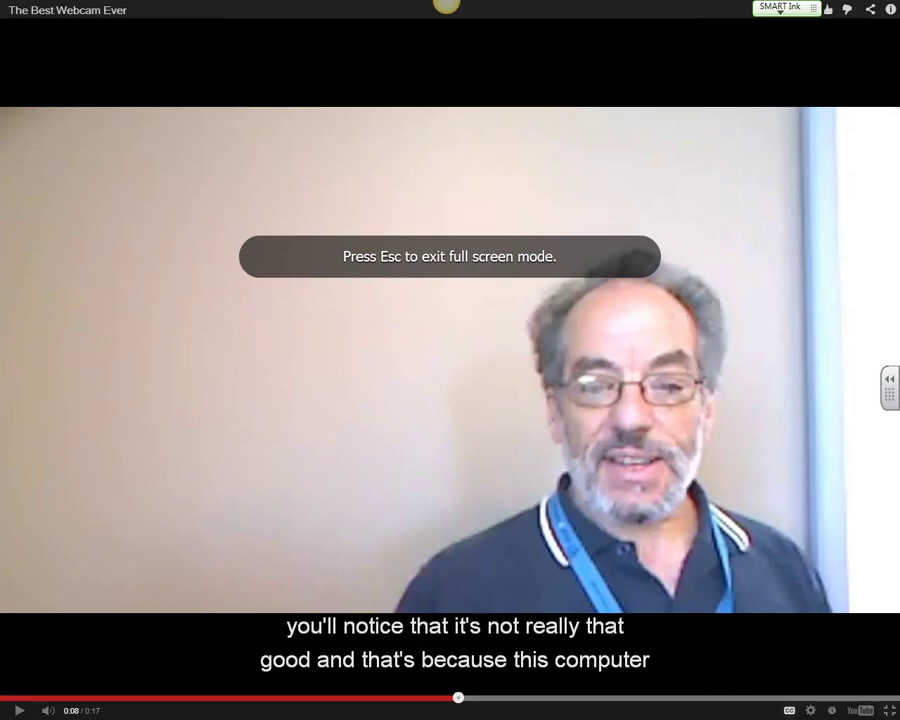
Exit full screen so the video, paused at 0:08, sits back in the page
click(892, 711)
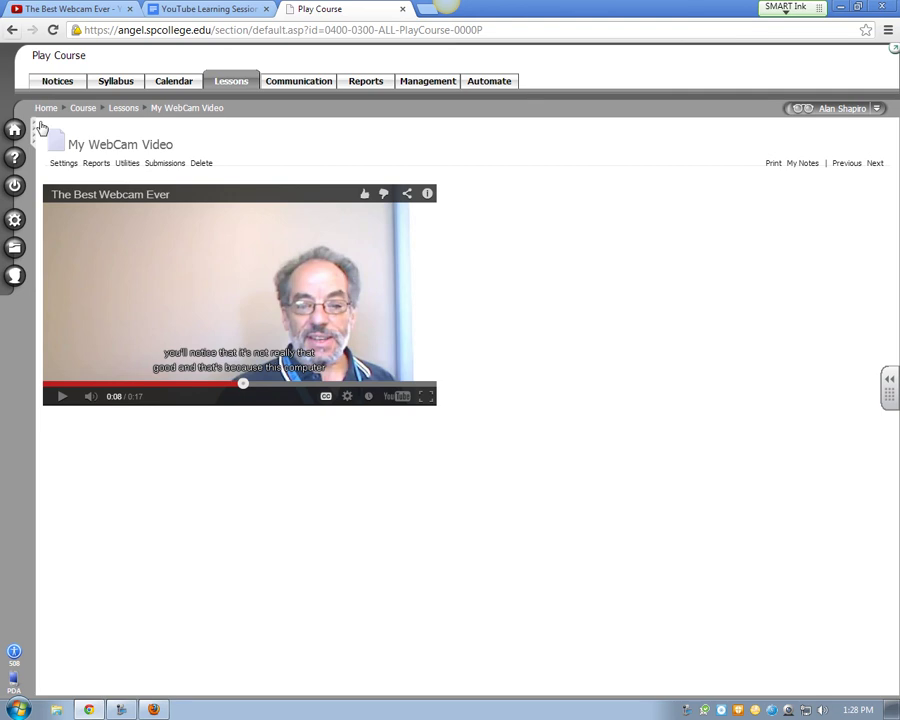
click(63, 163)
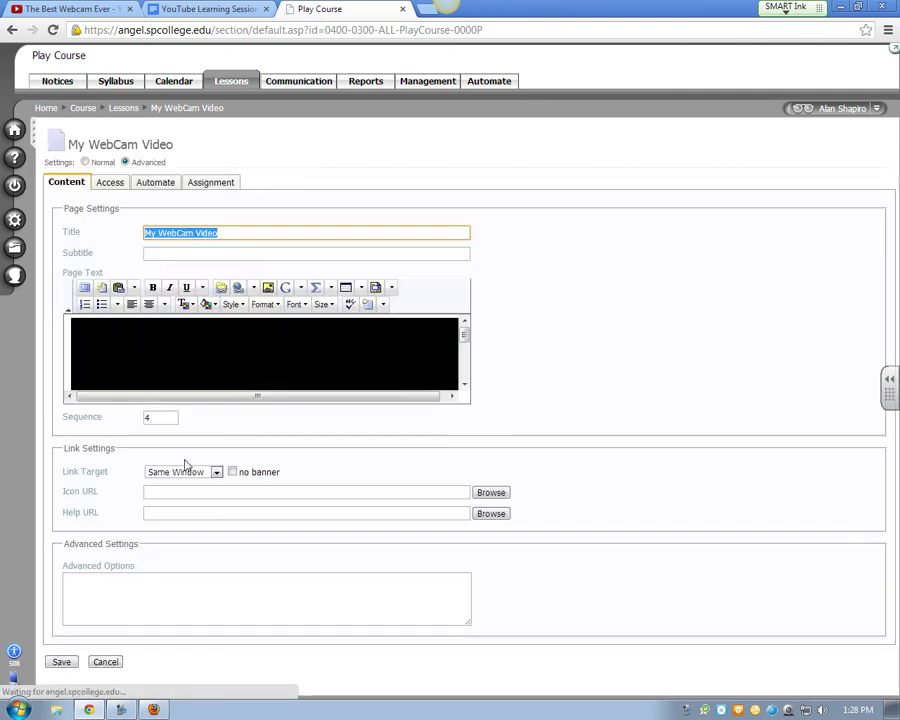
click(216, 472)
click(194, 504)
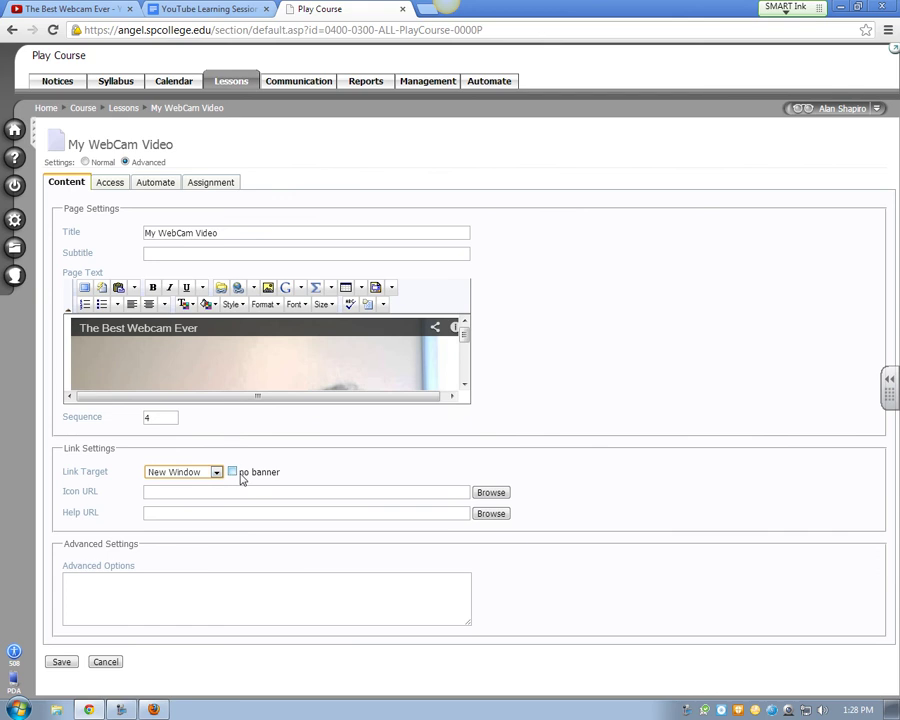
click(232, 473)
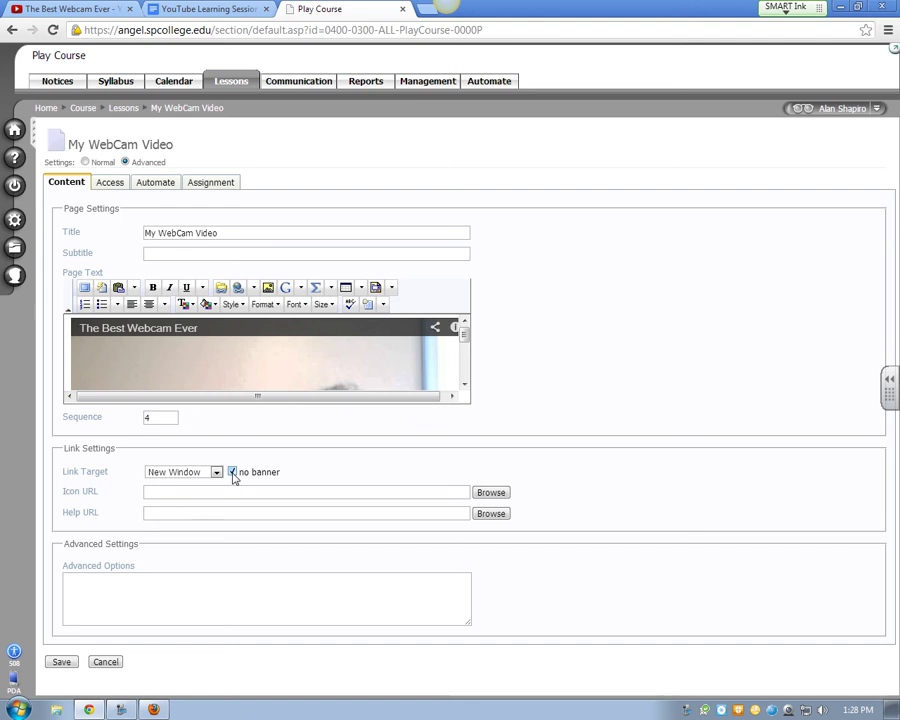
click(232, 473)
click(216, 472)
click(175, 489)
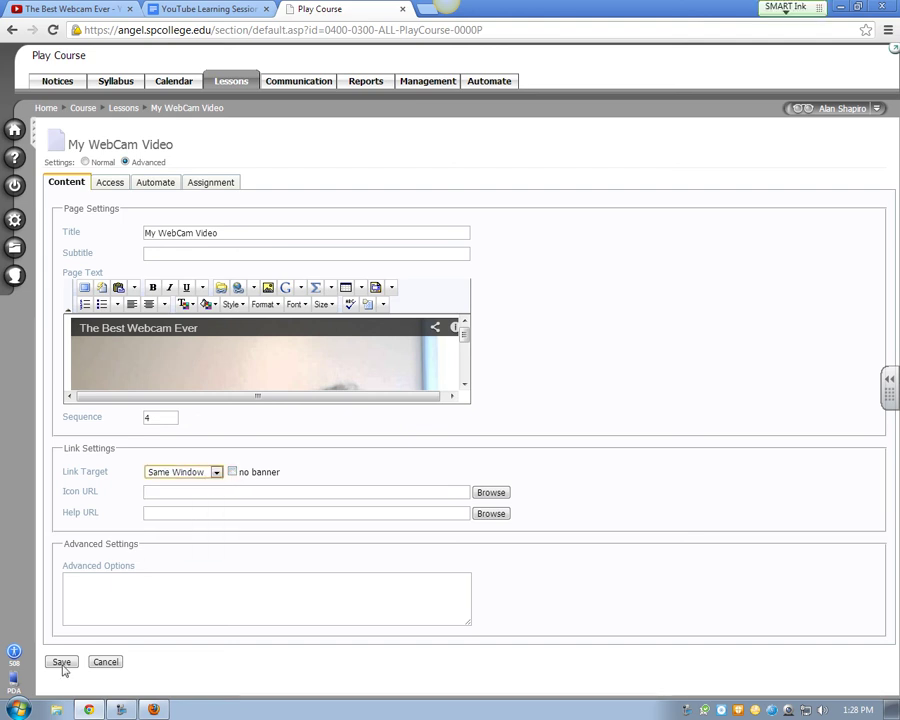
click(58, 662)
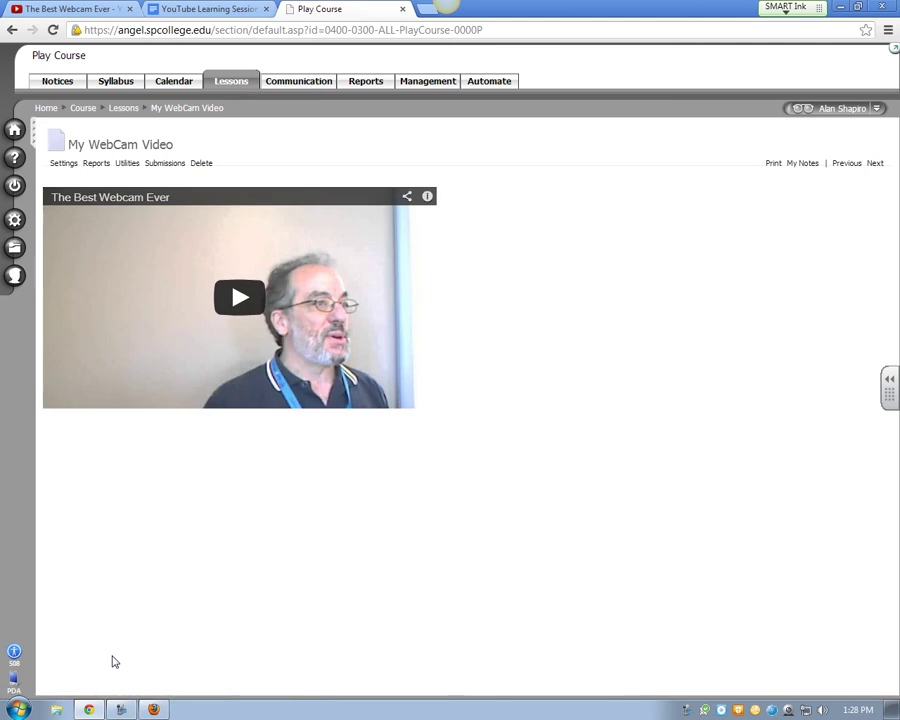
Type the greeting "Hello to you....." on a new line above the video
click(62, 164)
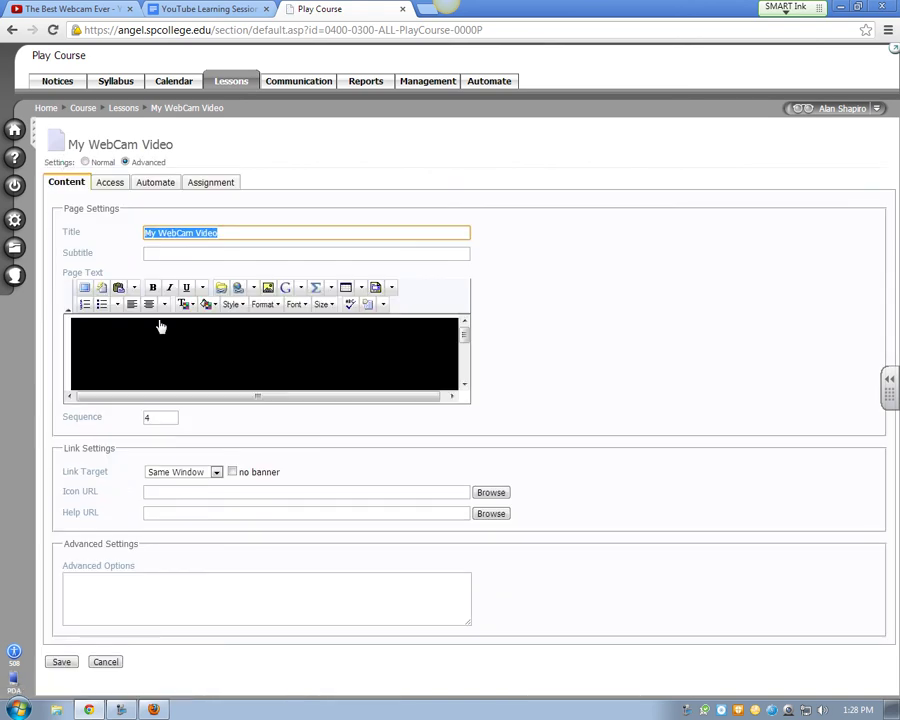
click(87, 287)
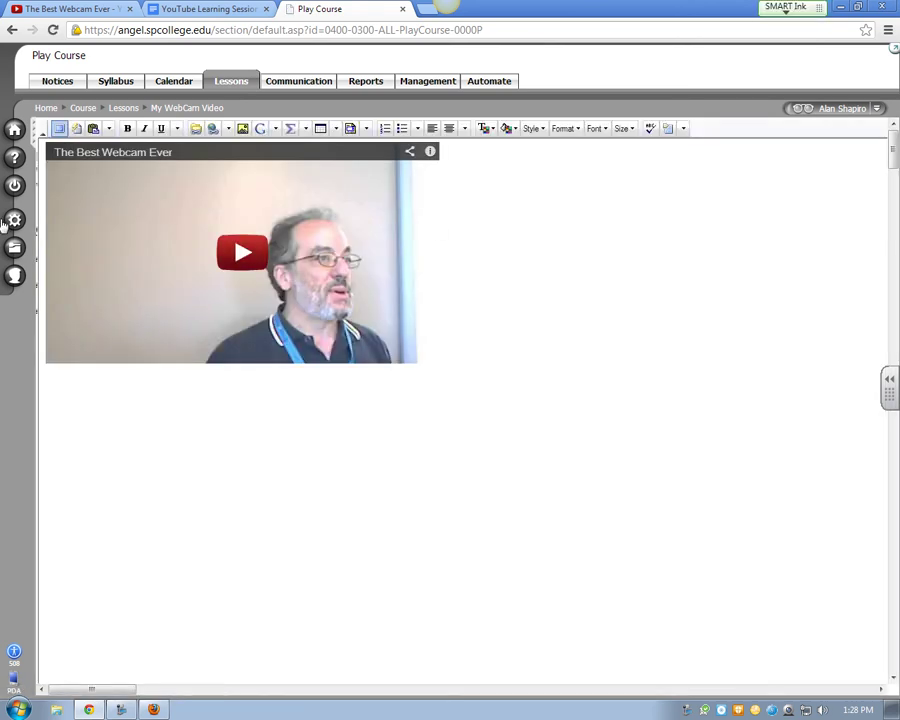
click(58, 207)
key(Return)
key(Return)
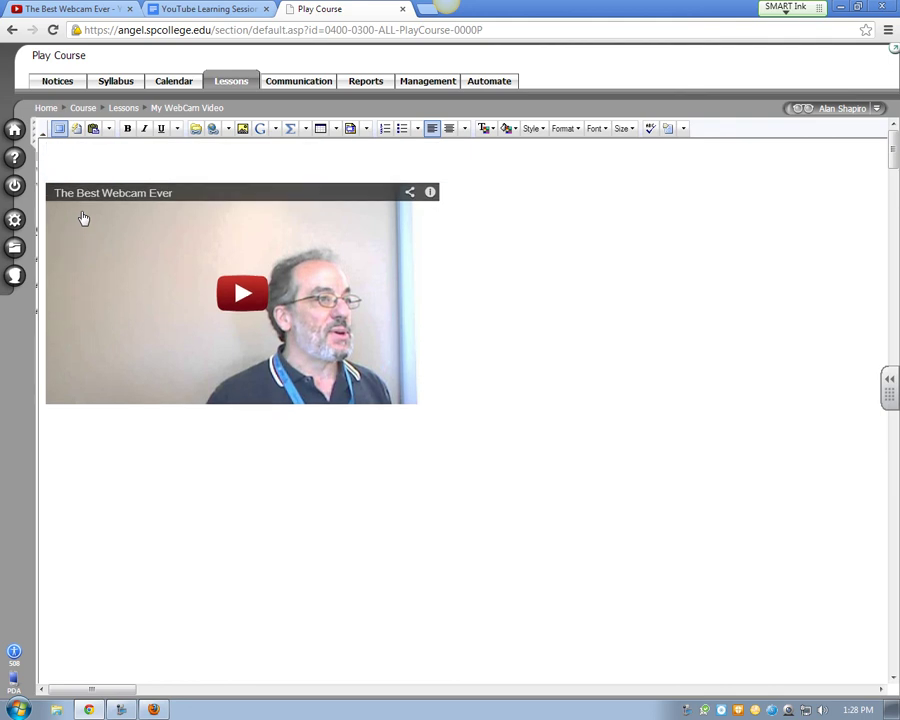
text(Hello to you.....)
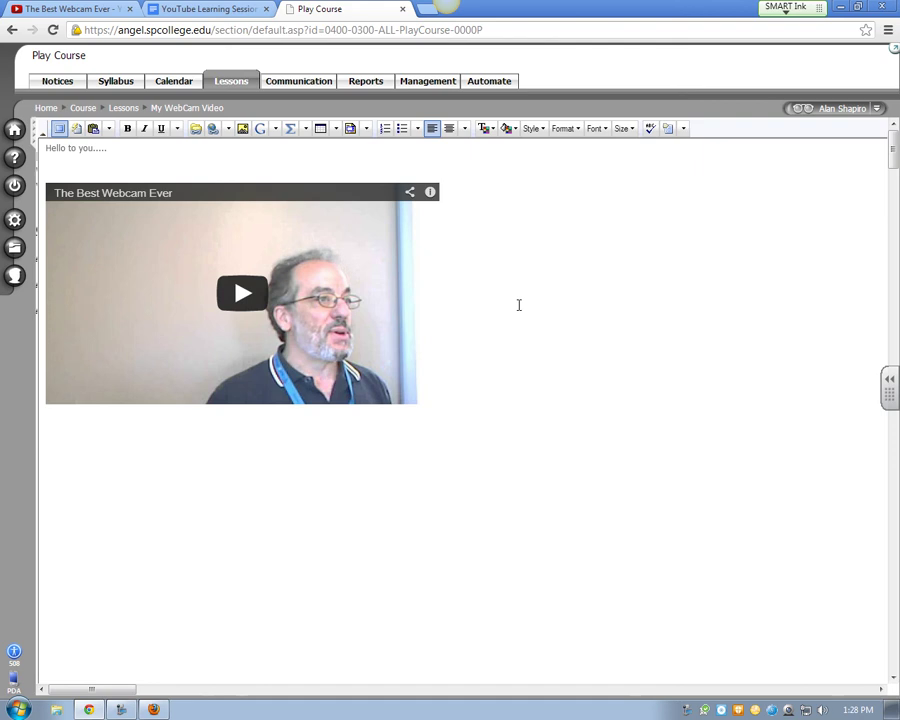
Add blank space between the greeting and video, save the page, and return to YouTube
click(668, 130)
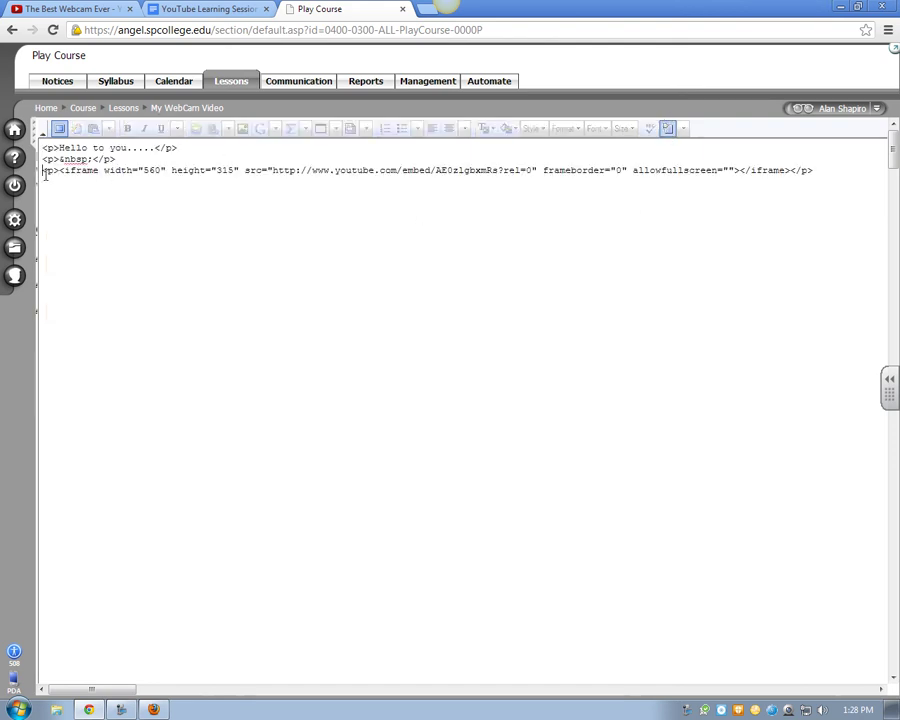
drag(41, 174, 863, 175)
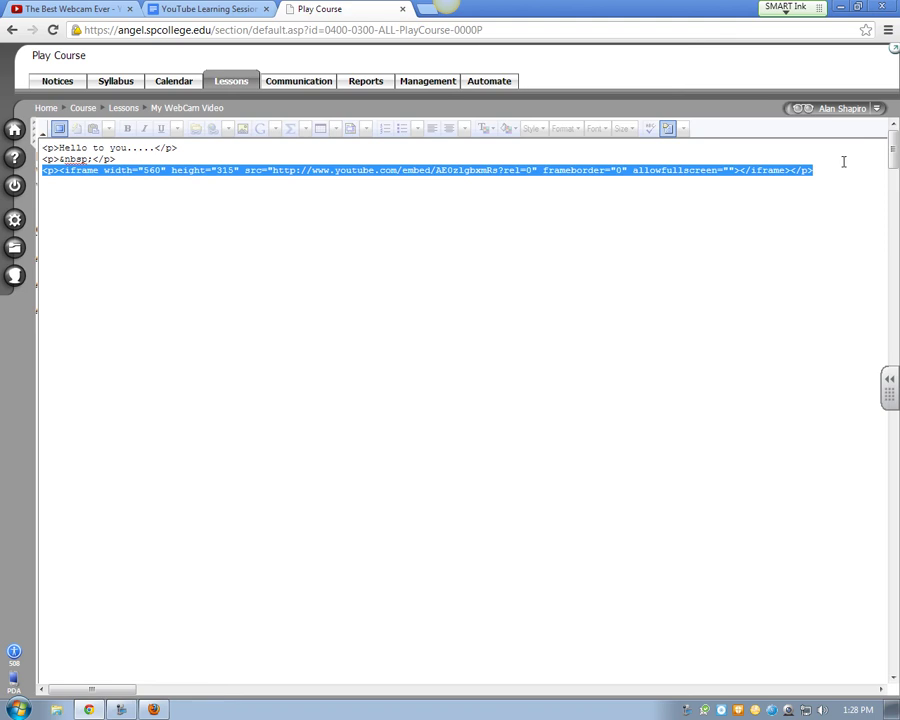
click(668, 128)
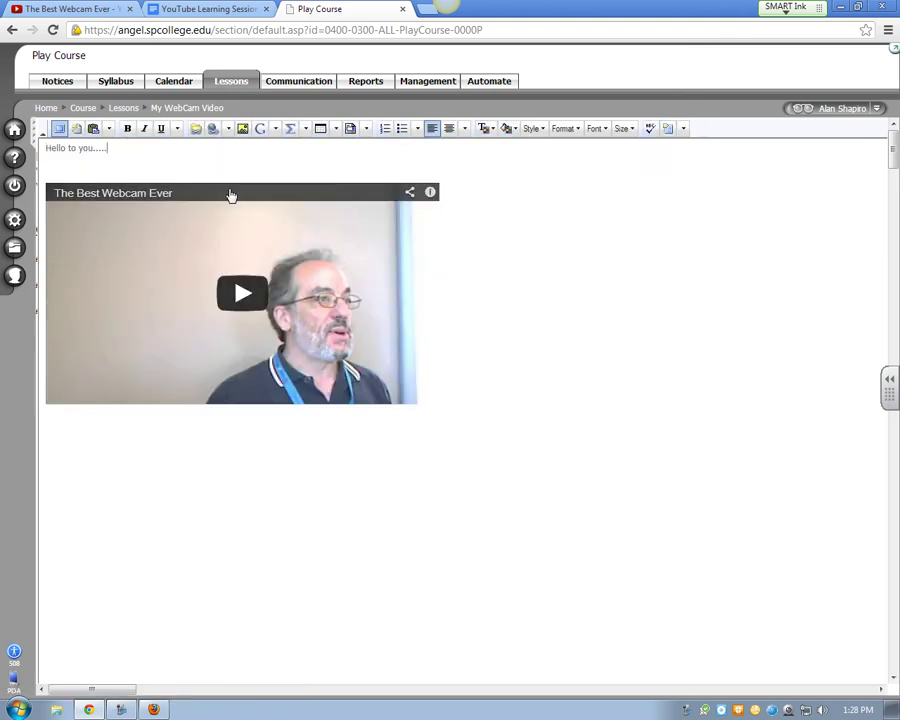
click(40, 242)
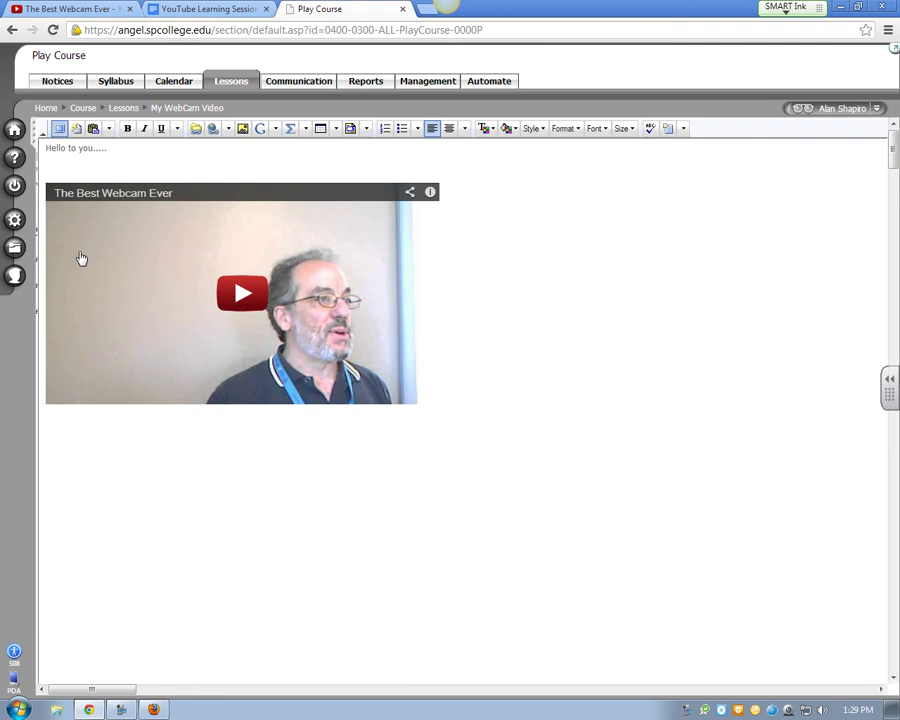
key(Return)
key(Return)
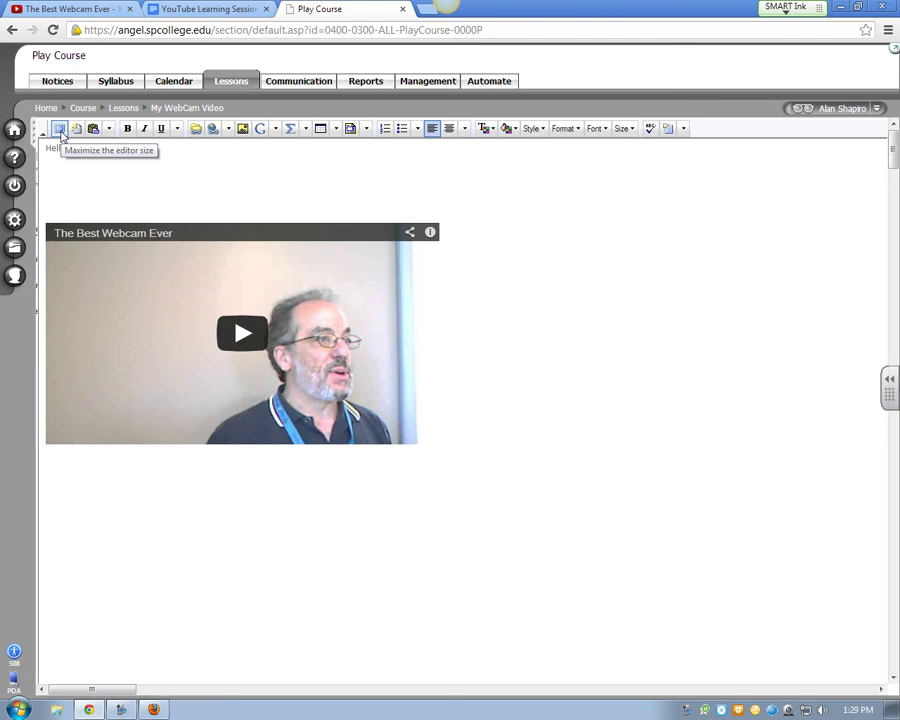
click(59, 130)
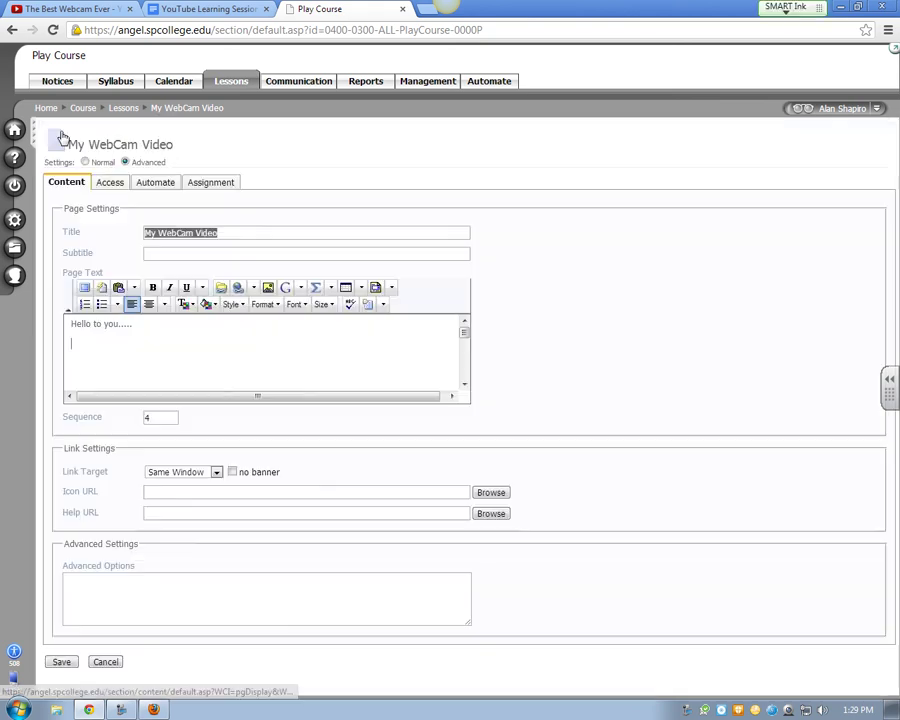
click(62, 662)
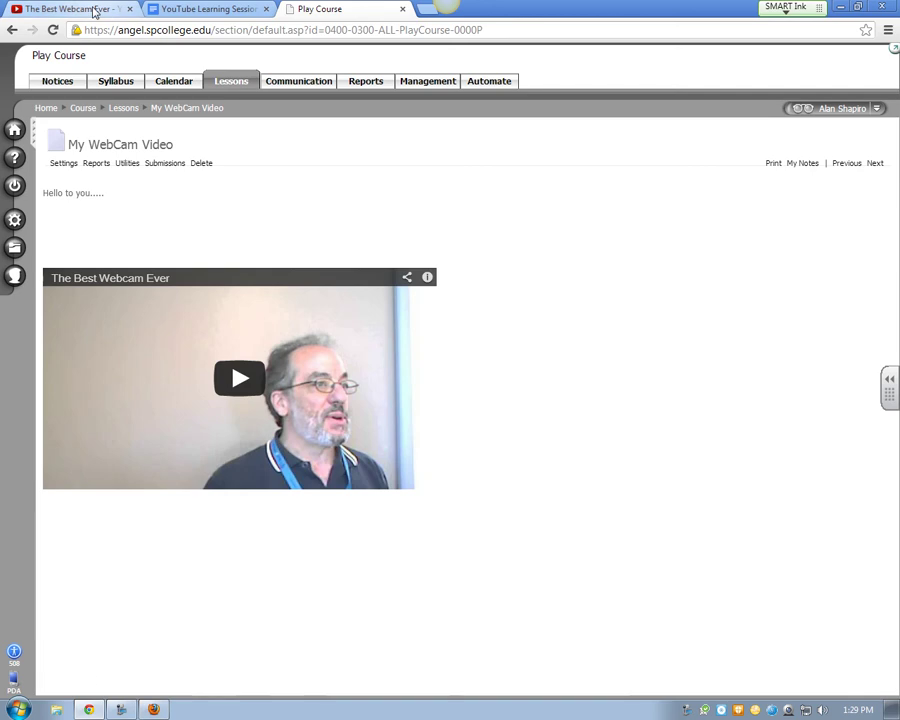
click(90, 9)
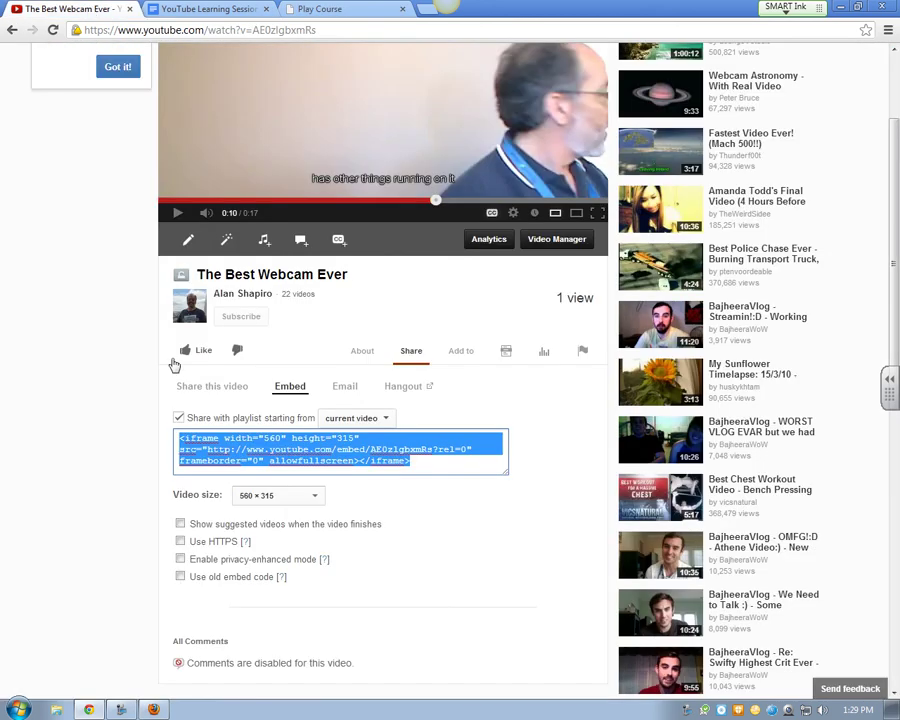
click(180, 577)
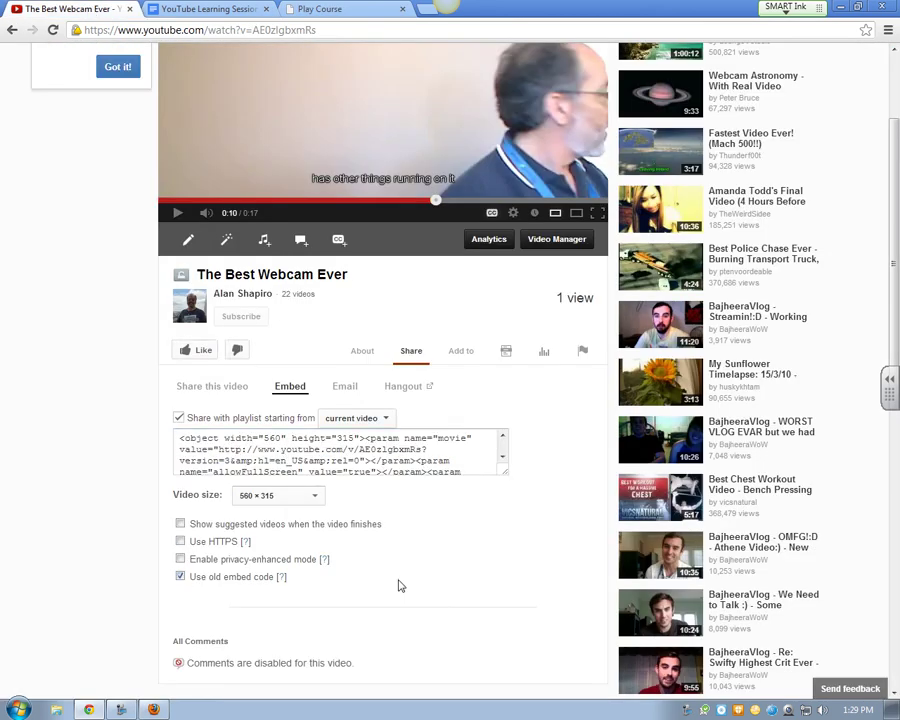
click(181, 577)
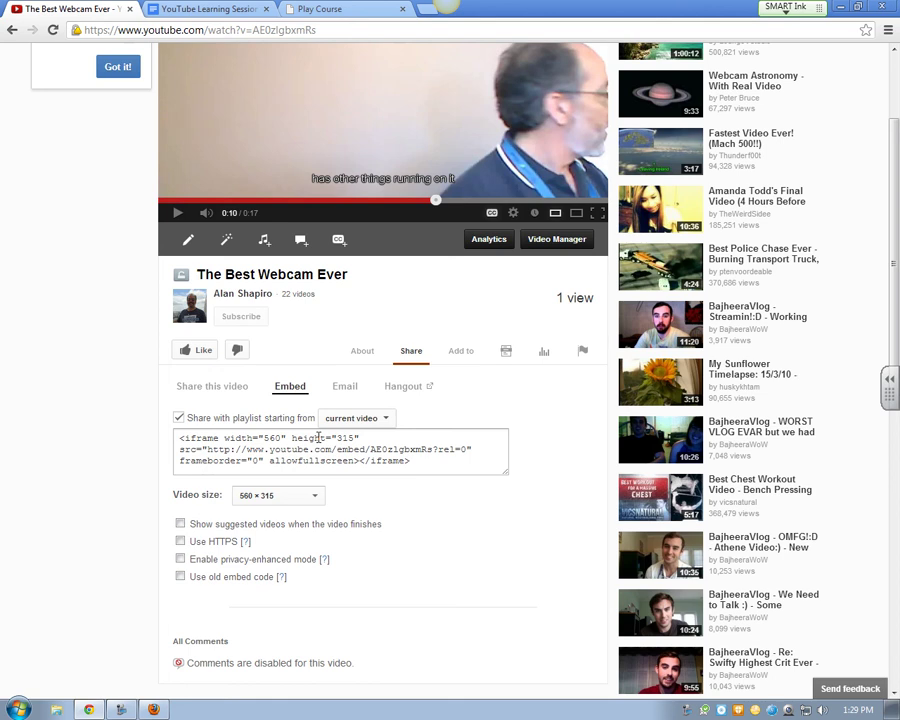
right_click(683, 710)
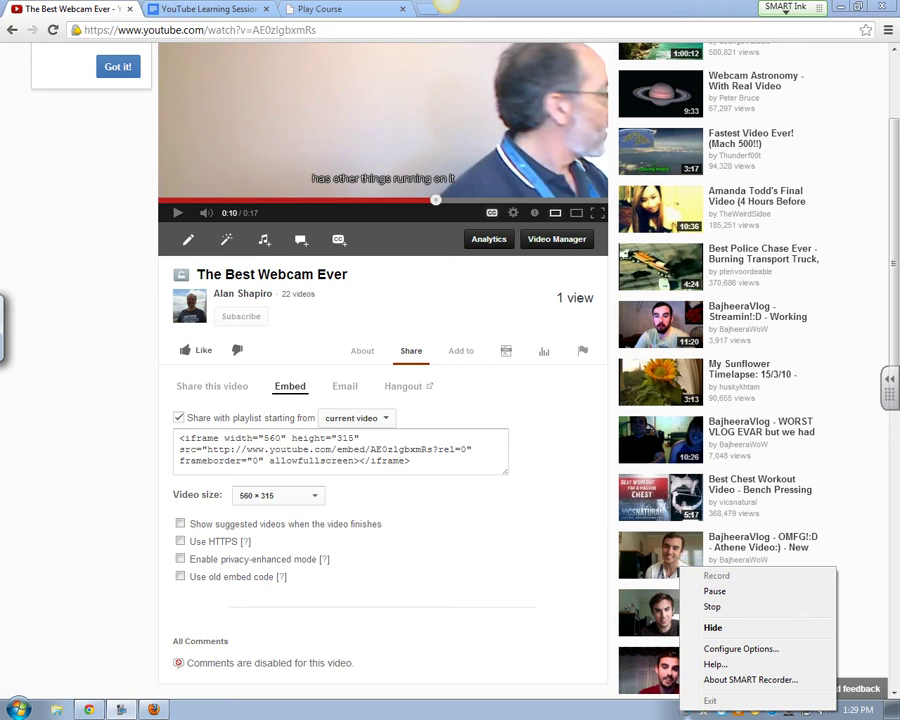